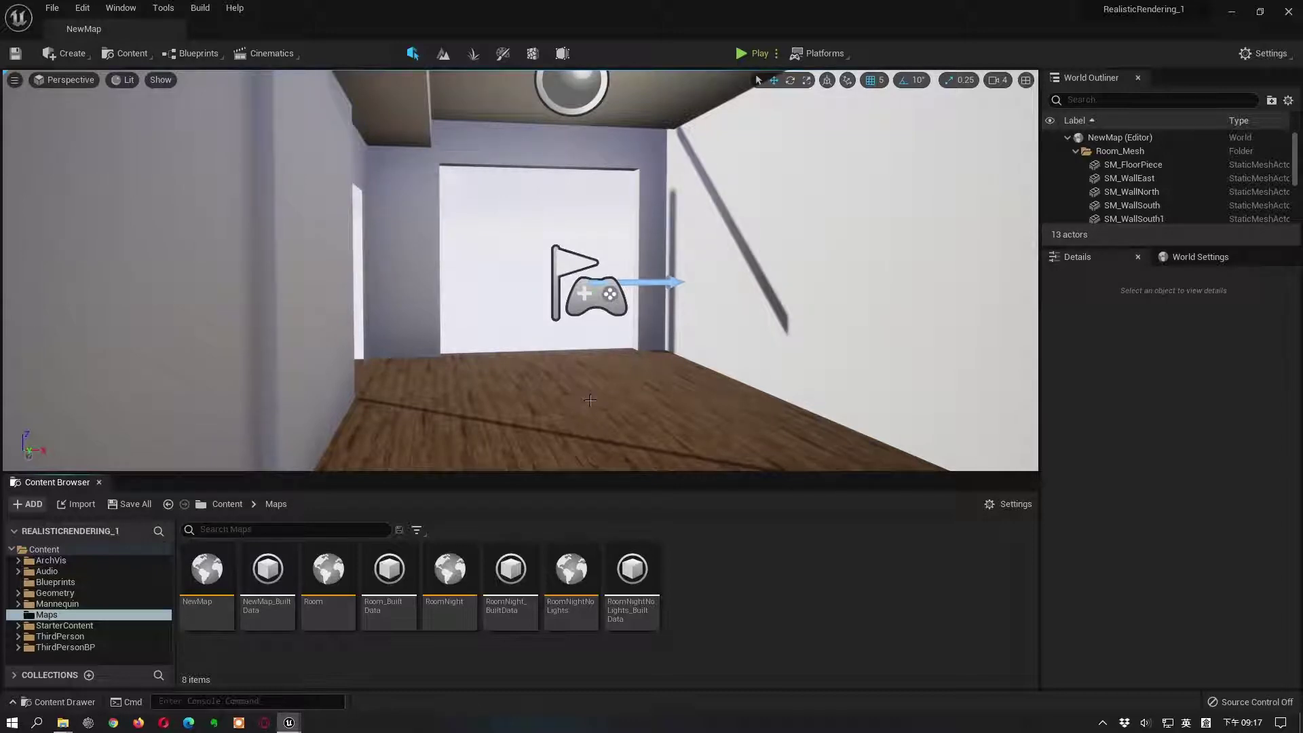
Step: Switch to the RealisticRendering project and view the Room level from Bookmark 1 and Bookmark 2
{"action": "mouse_move", "coordinate": [289, 720]}
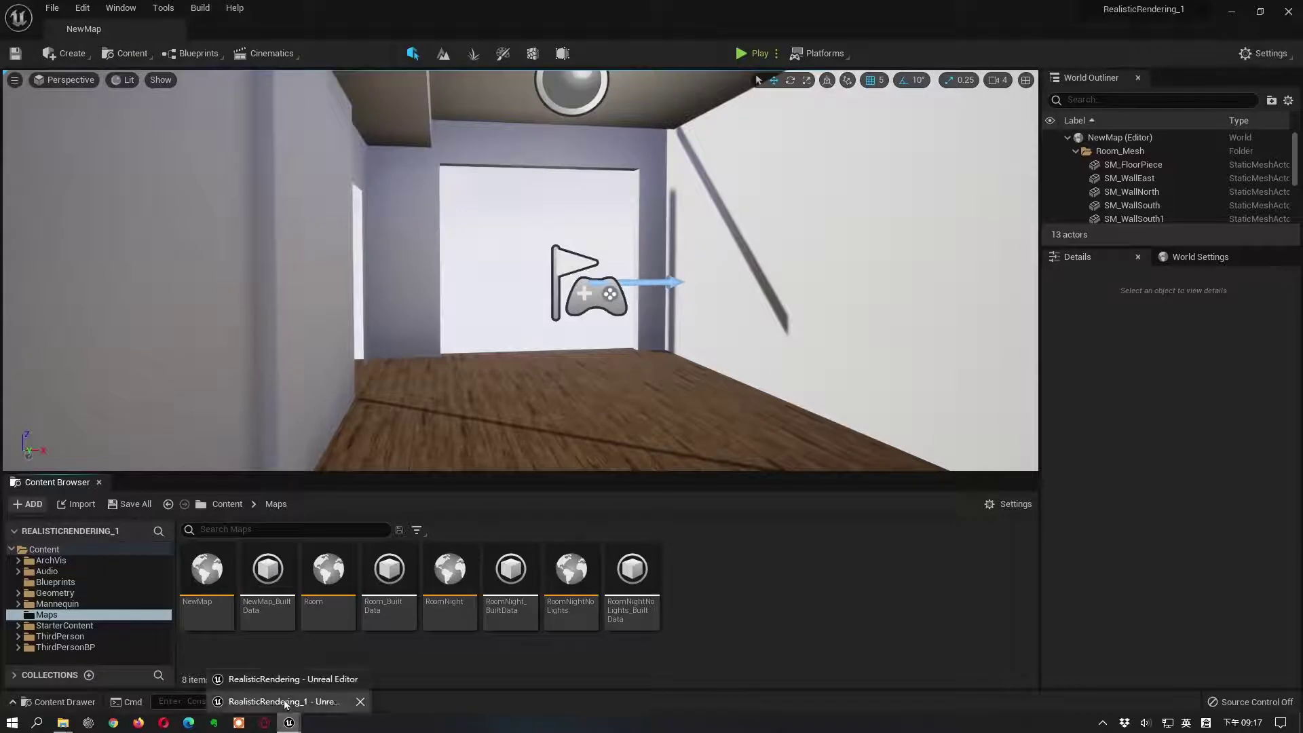
{"action": "left_click", "coordinate": [290, 685]}
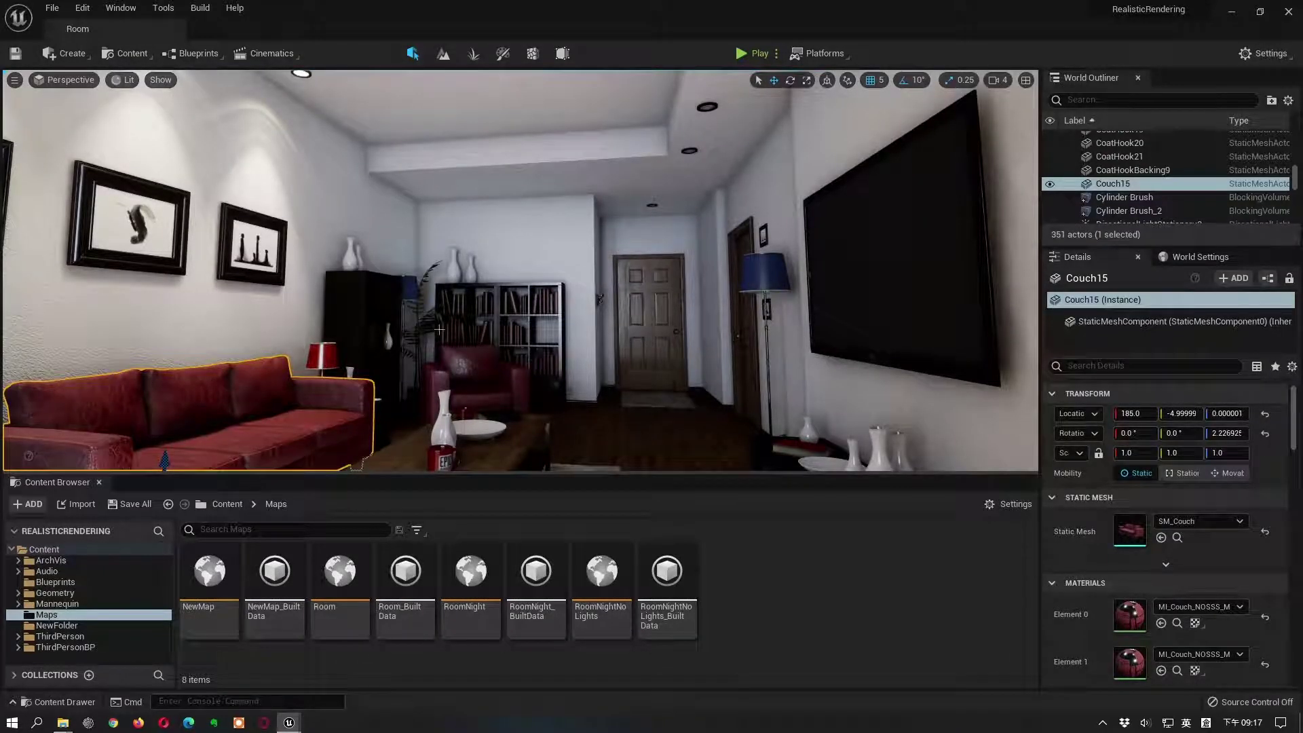
{"action": "left_click", "coordinate": [14, 79]}
{"action": "mouse_move", "coordinate": [135, 317]}
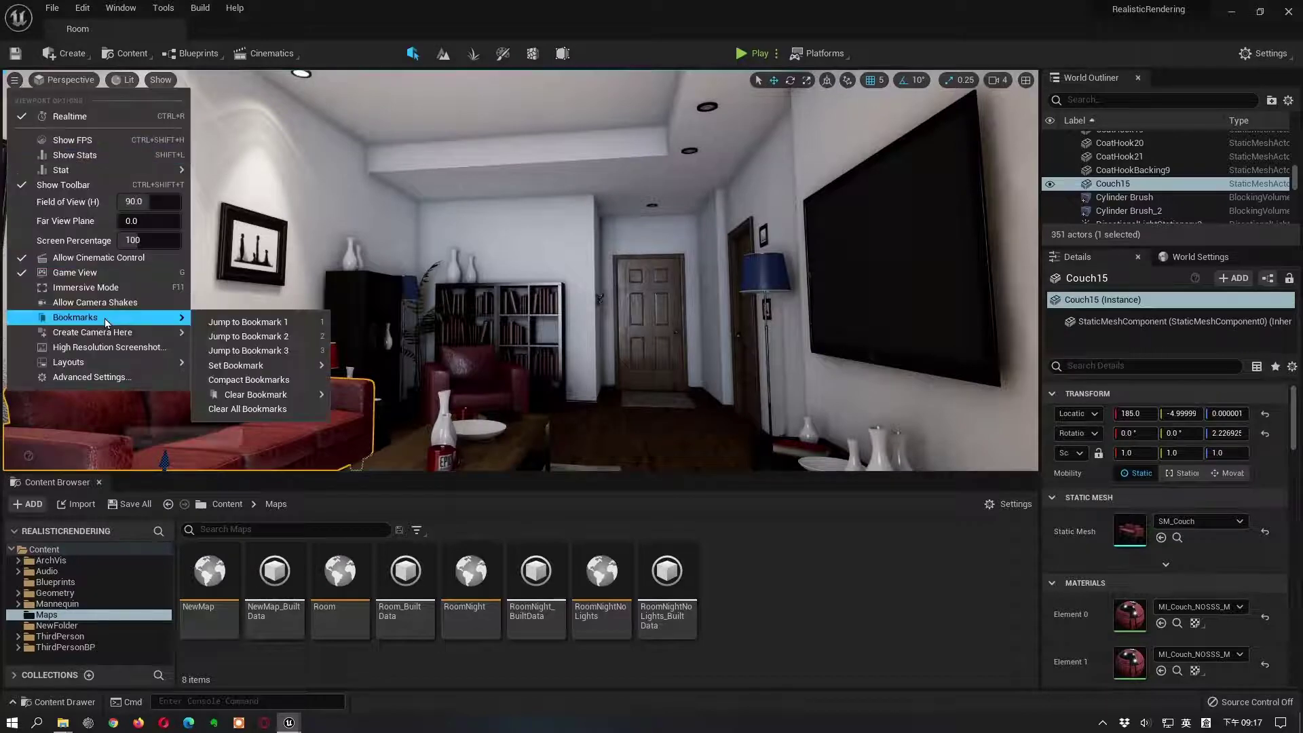
{"action": "left_click", "coordinate": [233, 322]}
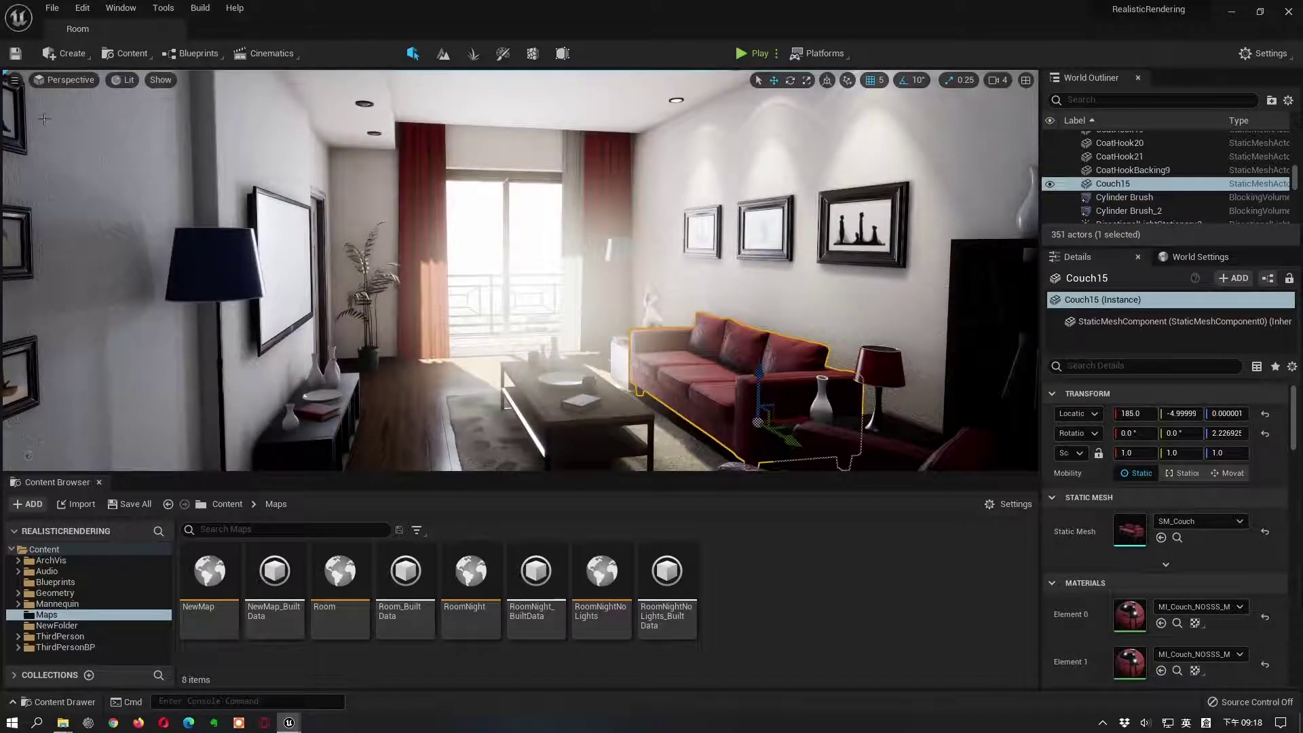
{"action": "left_click", "coordinate": [14, 79]}
{"action": "mouse_move", "coordinate": [135, 317]}
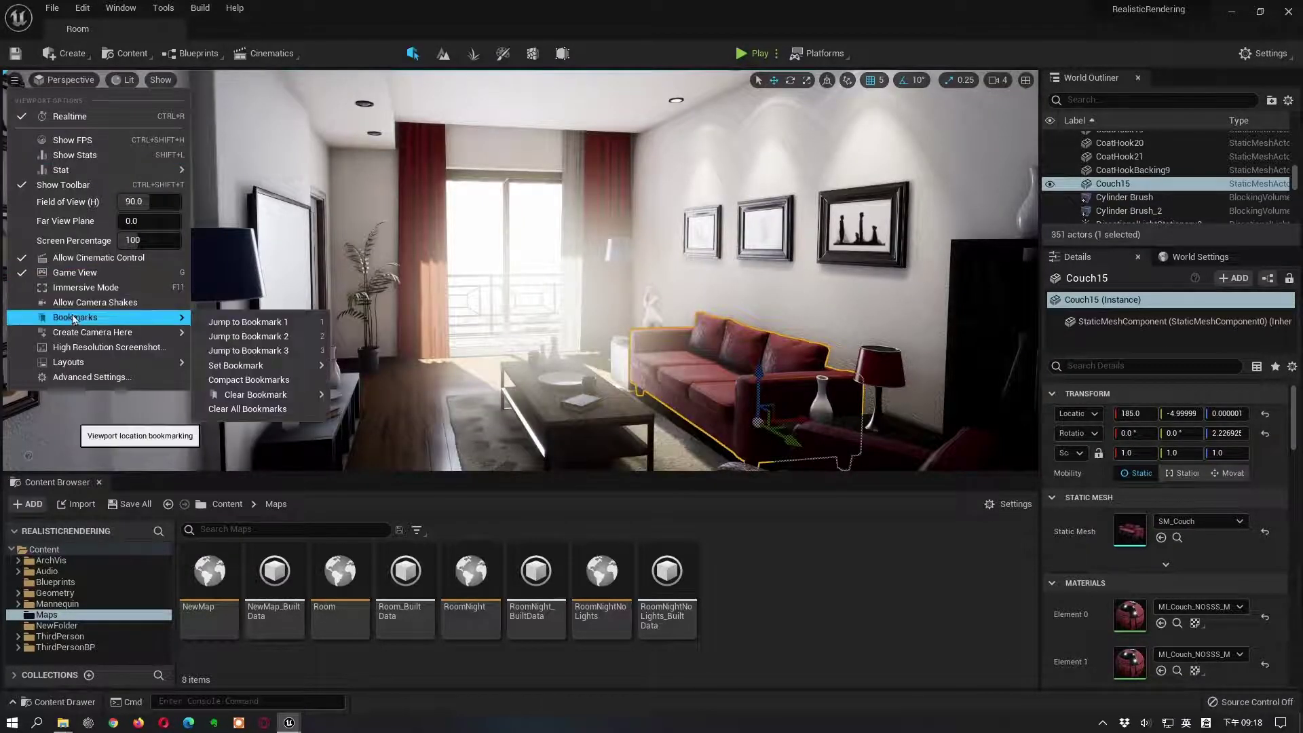
{"action": "left_click", "coordinate": [223, 338]}
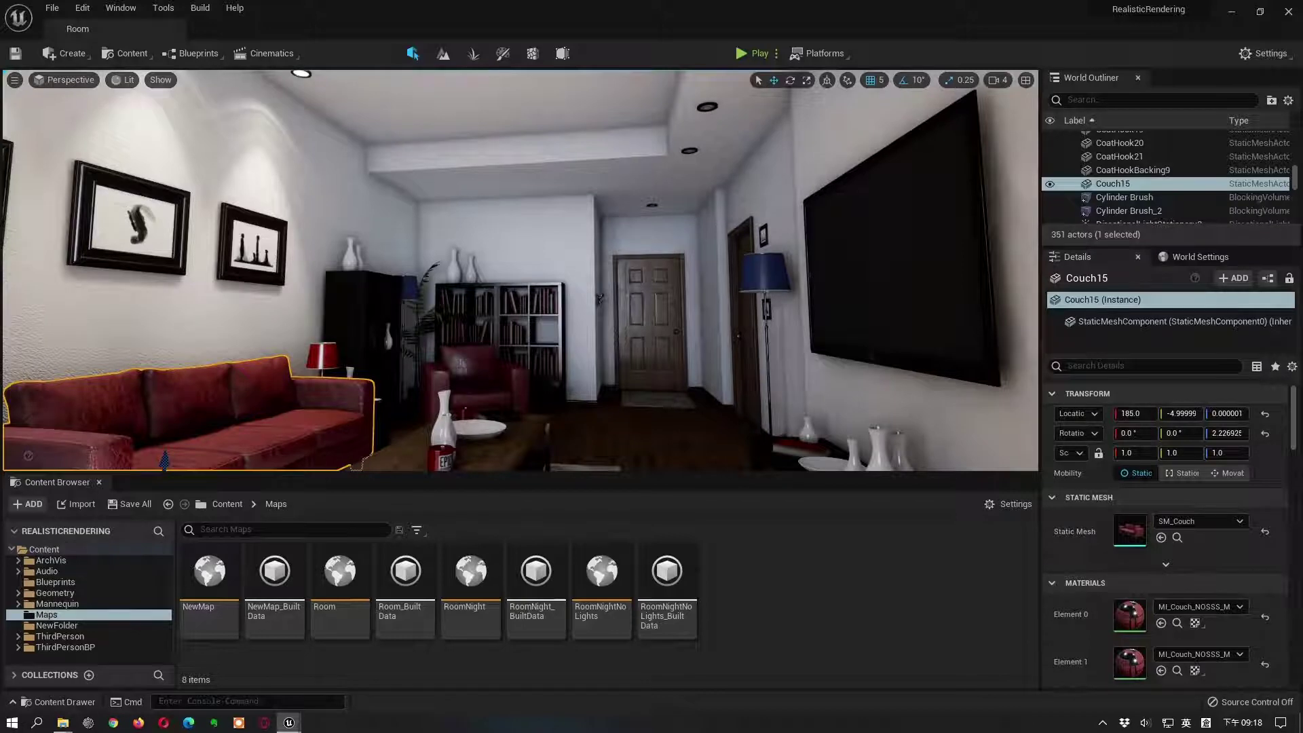
Step: Switch to the RealisticRendering_1 project and view NewMap from Bookmark 1 and Bookmark 2
{"action": "left_click", "coordinate": [285, 701]}
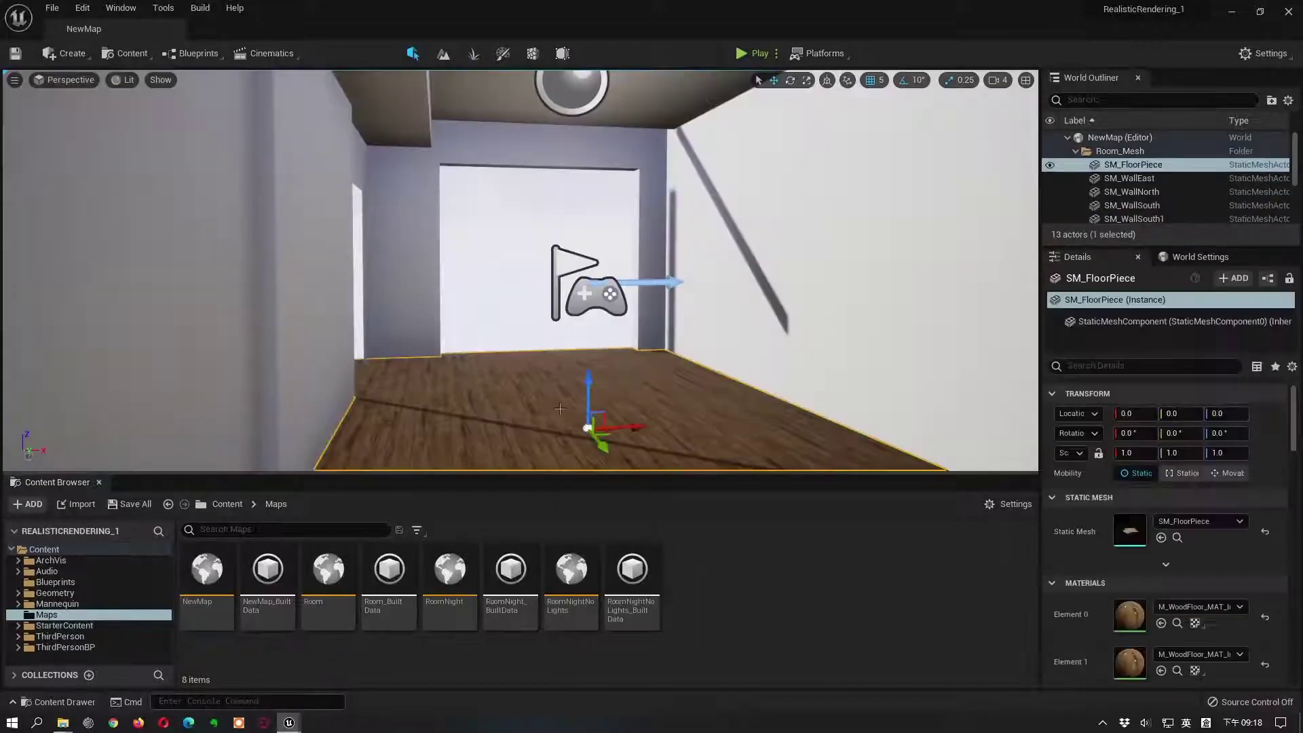
{"action": "left_click", "coordinate": [14, 79]}
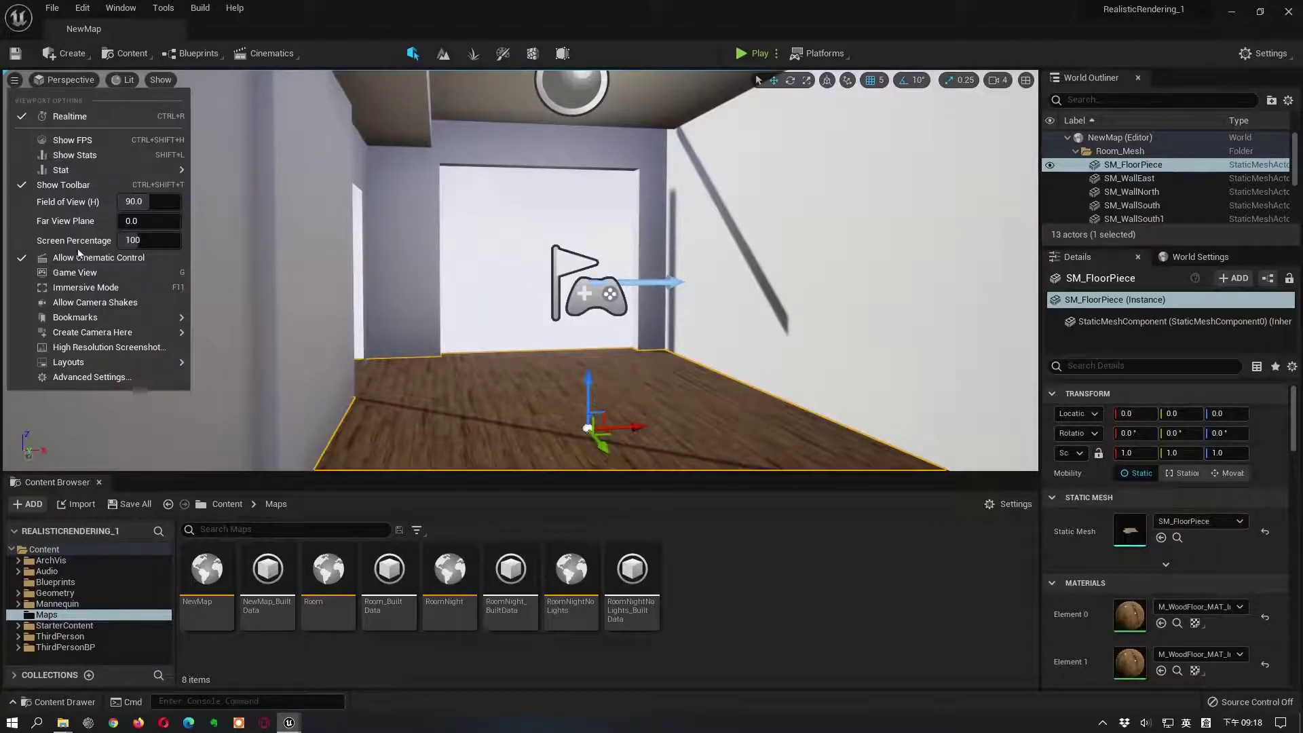
{"action": "mouse_move", "coordinate": [87, 325]}
{"action": "left_click", "coordinate": [246, 336]}
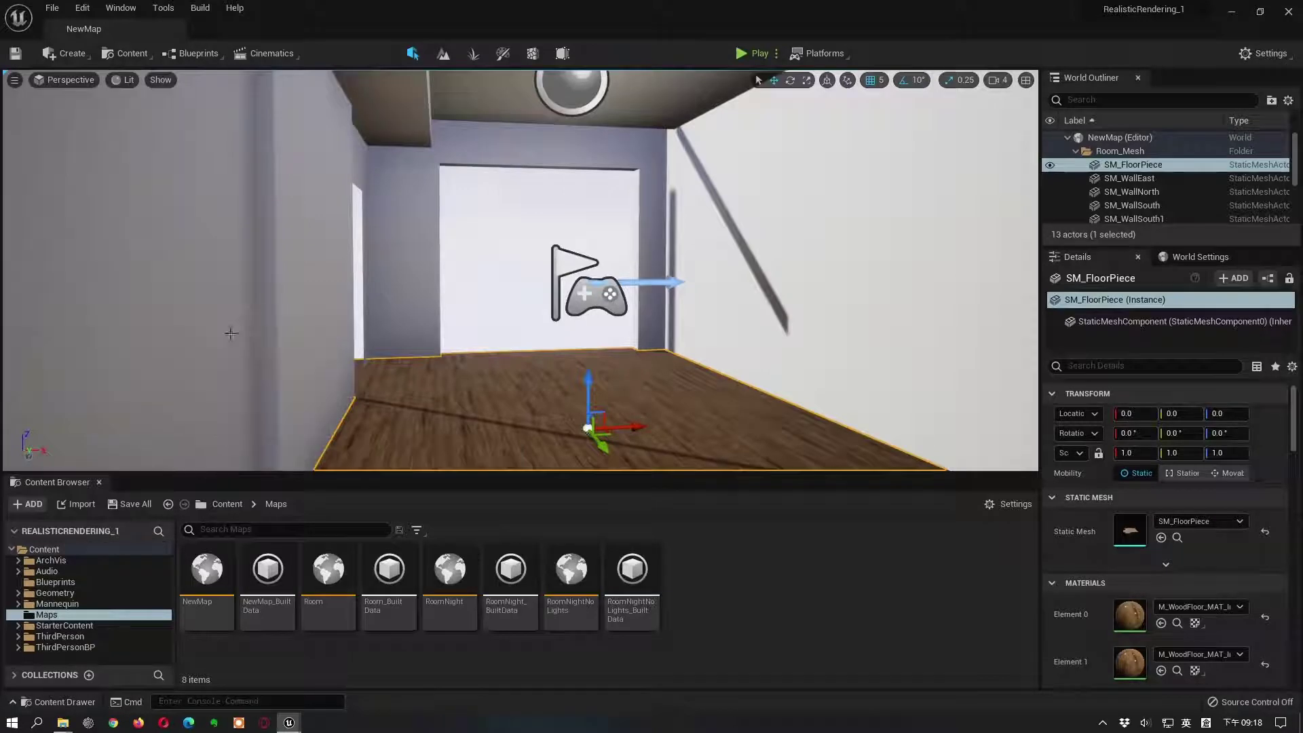
{"action": "left_click", "coordinate": [16, 81]}
{"action": "mouse_move", "coordinate": [95, 317]}
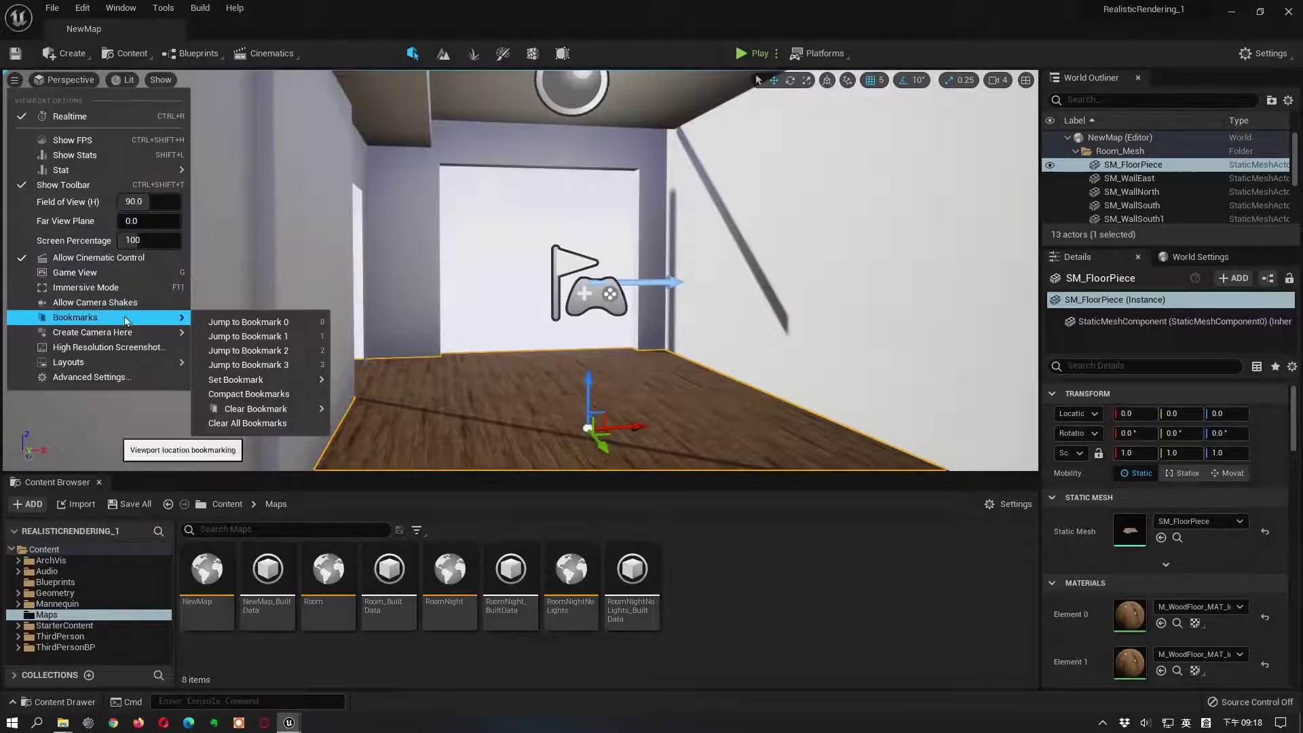
{"action": "left_click", "coordinate": [238, 351]}
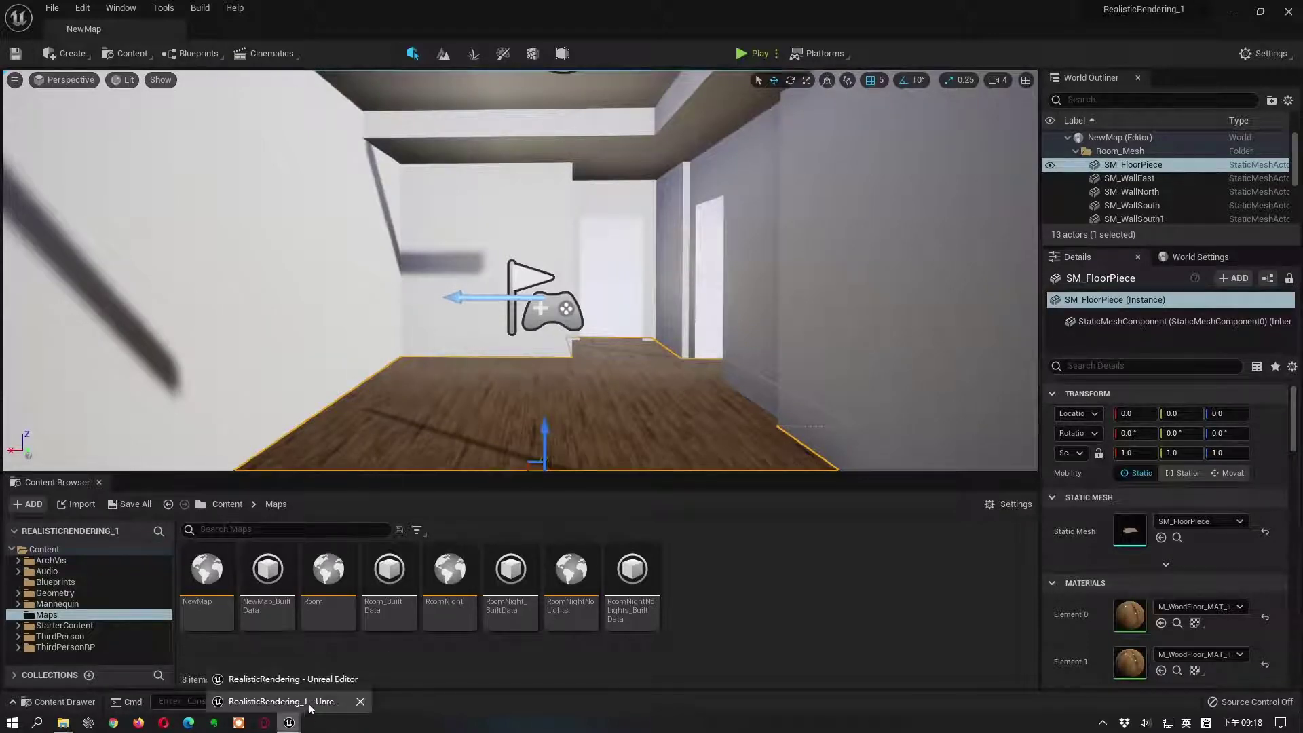
Step: Return to the RealisticRendering project and focus the view on the wall piece behind the bookshelf
{"action": "left_click", "coordinate": [291, 701]}
{"action": "left_click", "coordinate": [593, 373]}
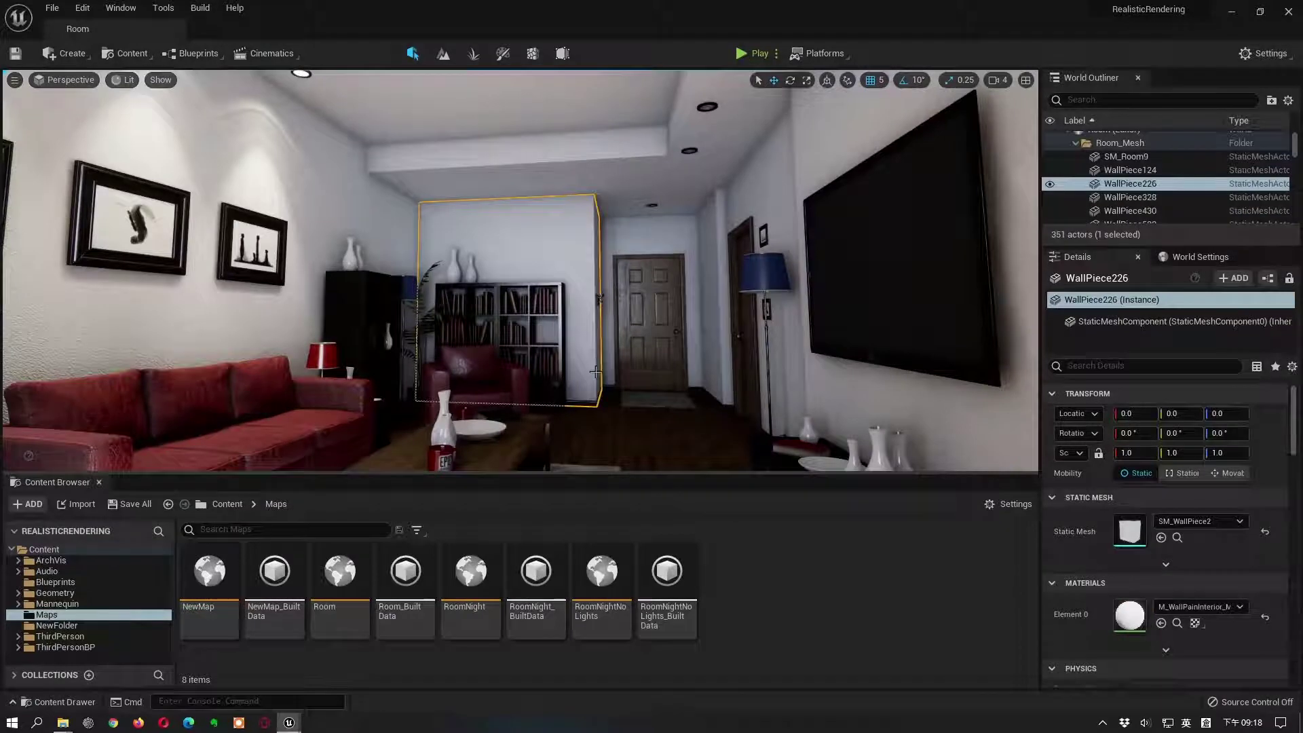
{"action": "key", "text": "f"}
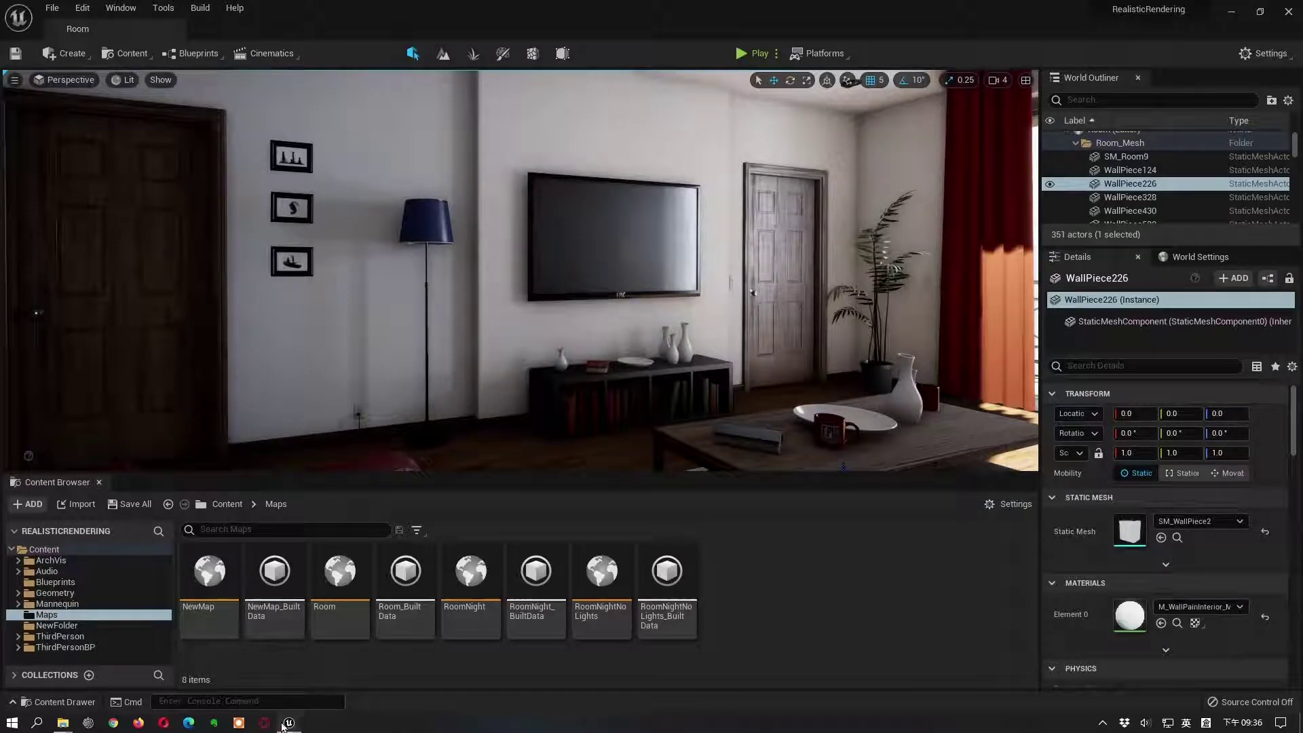
Step: Switch to the RealisticRendering_1 project, look through the bookmark-setting slots and jump to Bookmark 3
{"action": "left_click", "coordinate": [279, 703]}
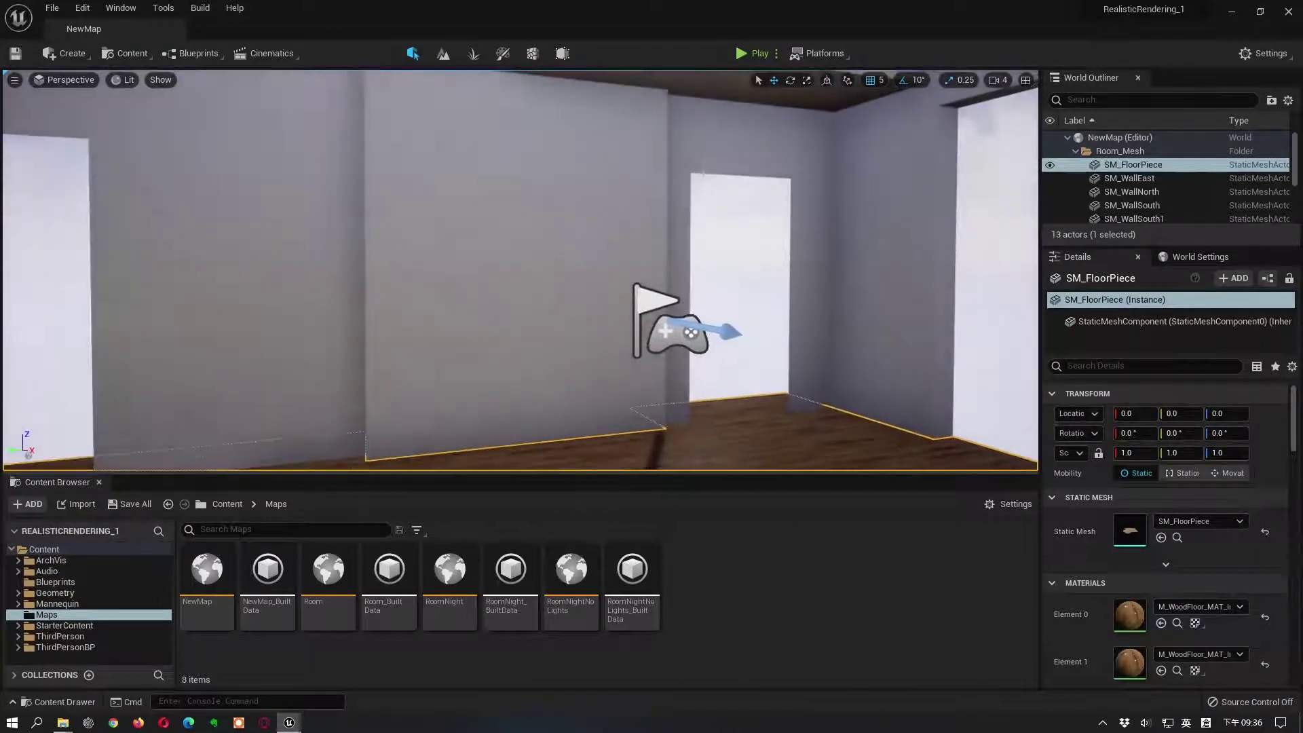
{"action": "left_click", "coordinate": [14, 80]}
{"action": "mouse_move", "coordinate": [88, 323]}
{"action": "mouse_move", "coordinate": [299, 380]}
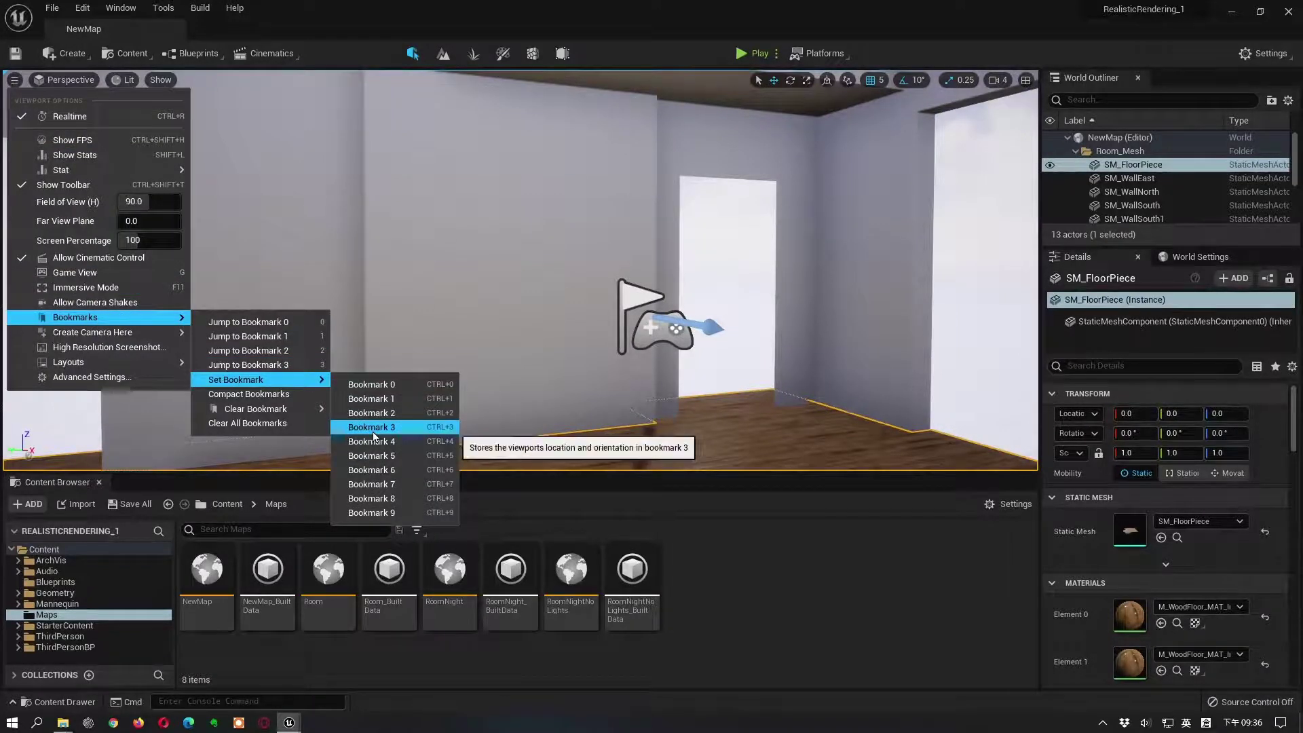
{"action": "left_click", "coordinate": [262, 366]}
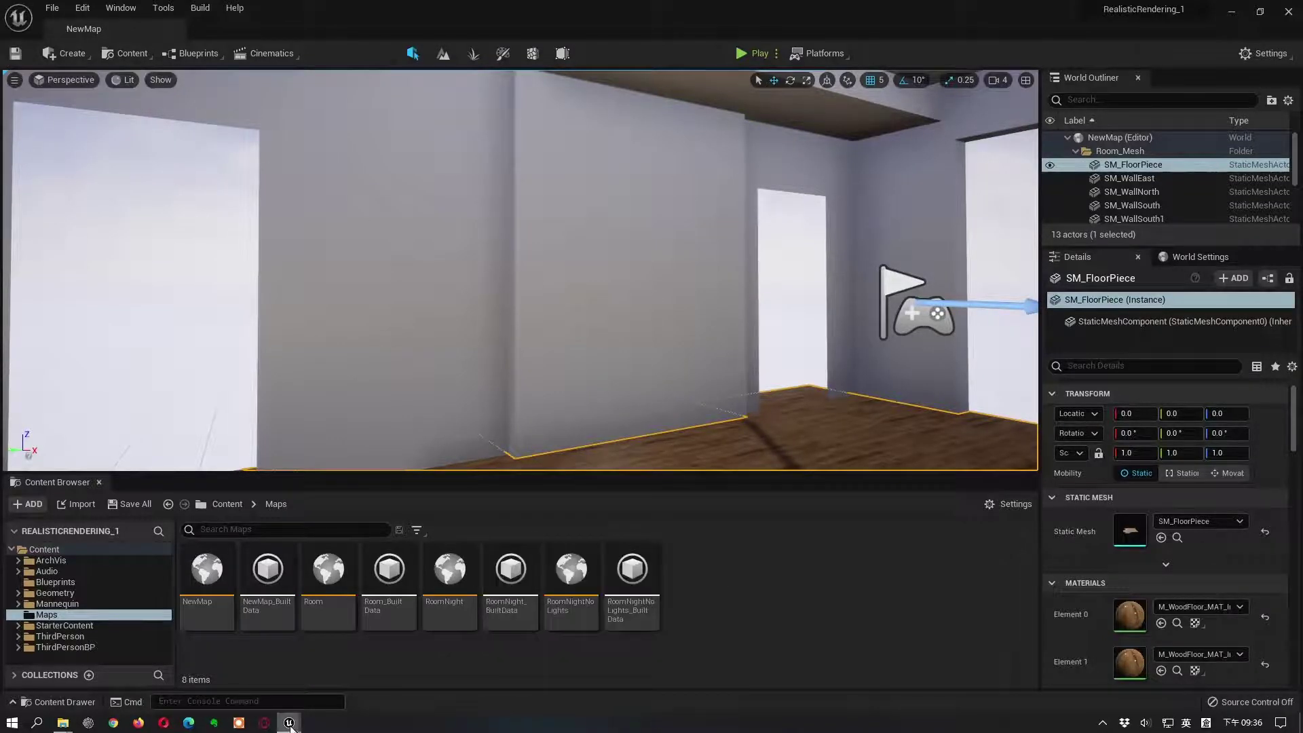
Step: In the RealisticRendering project, open the ThirdPersonCharacter blueprint from ThirdPersonBP/Blueprints, dock its editor and display the character's viewport
{"action": "mouse_move", "coordinate": [289, 723]}
{"action": "left_click", "coordinate": [288, 684]}
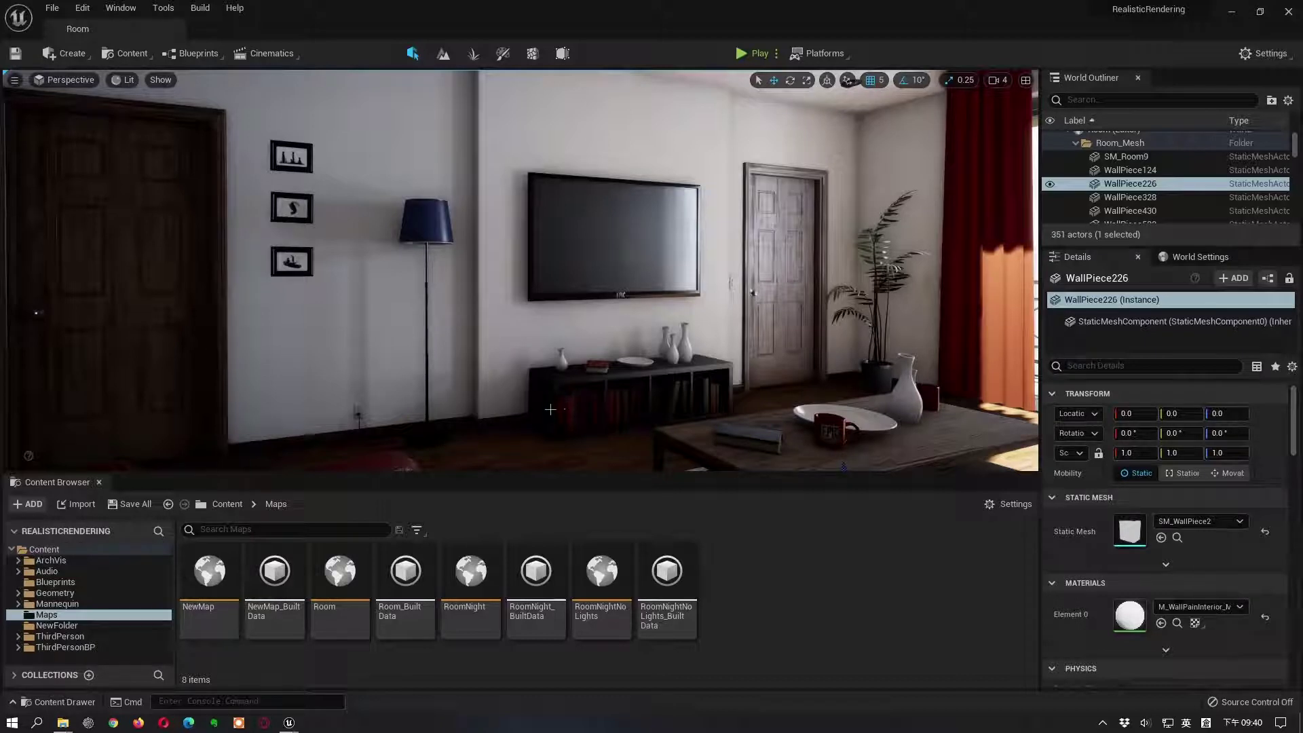
{"action": "left_click", "coordinate": [71, 645]}
{"action": "double_click", "coordinate": [202, 572]}
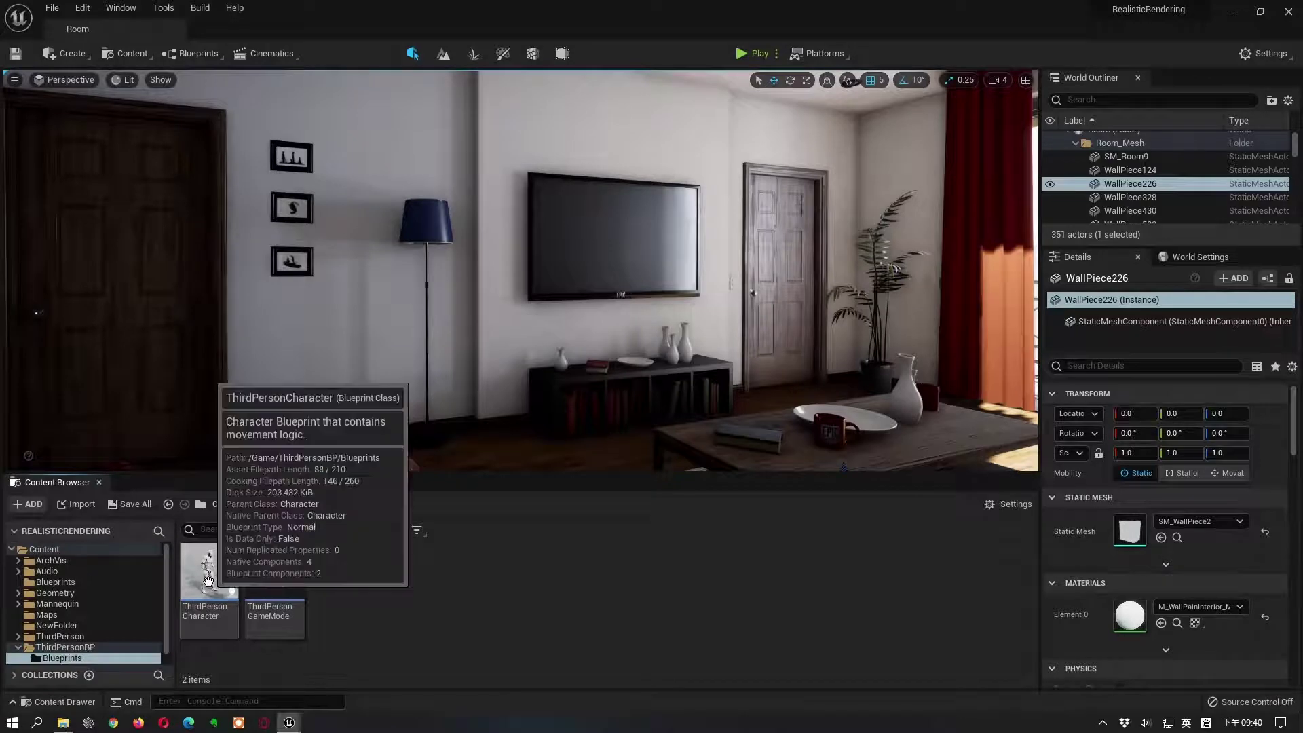
{"action": "double_click", "coordinate": [208, 577]}
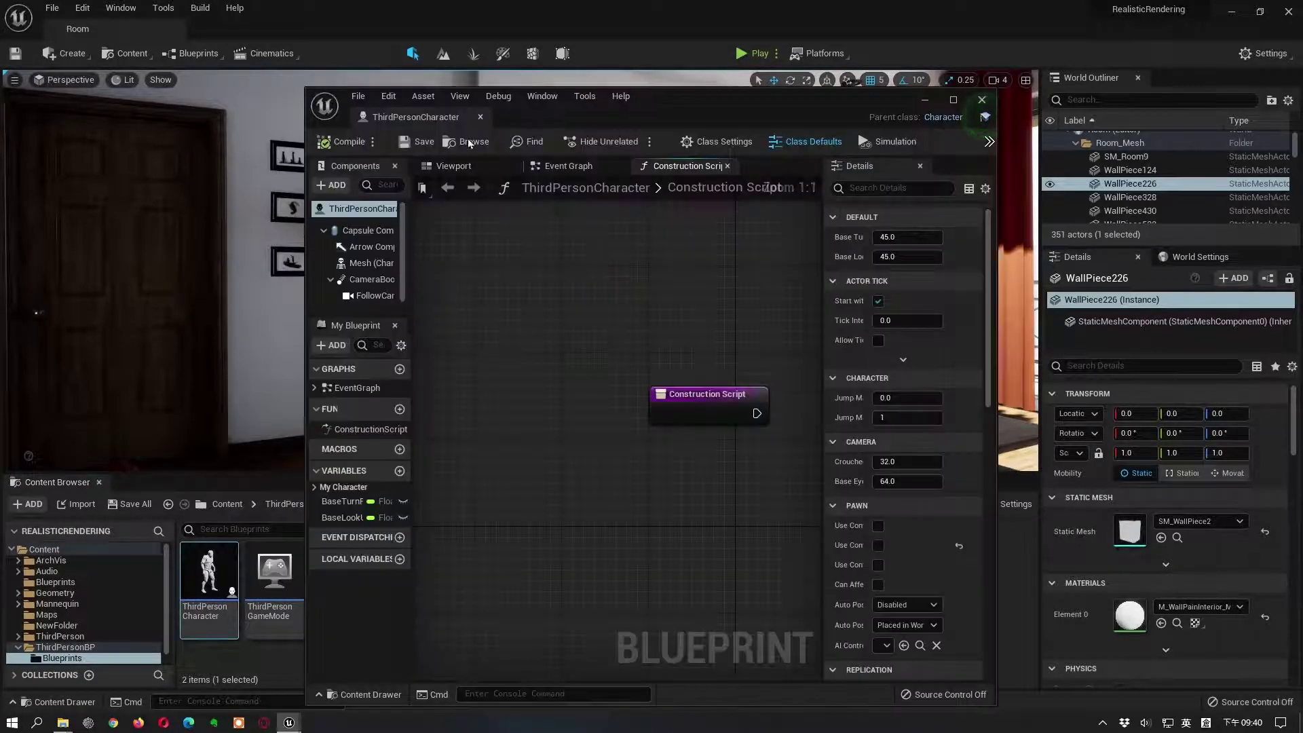
{"action": "double_click", "coordinate": [392, 122]}
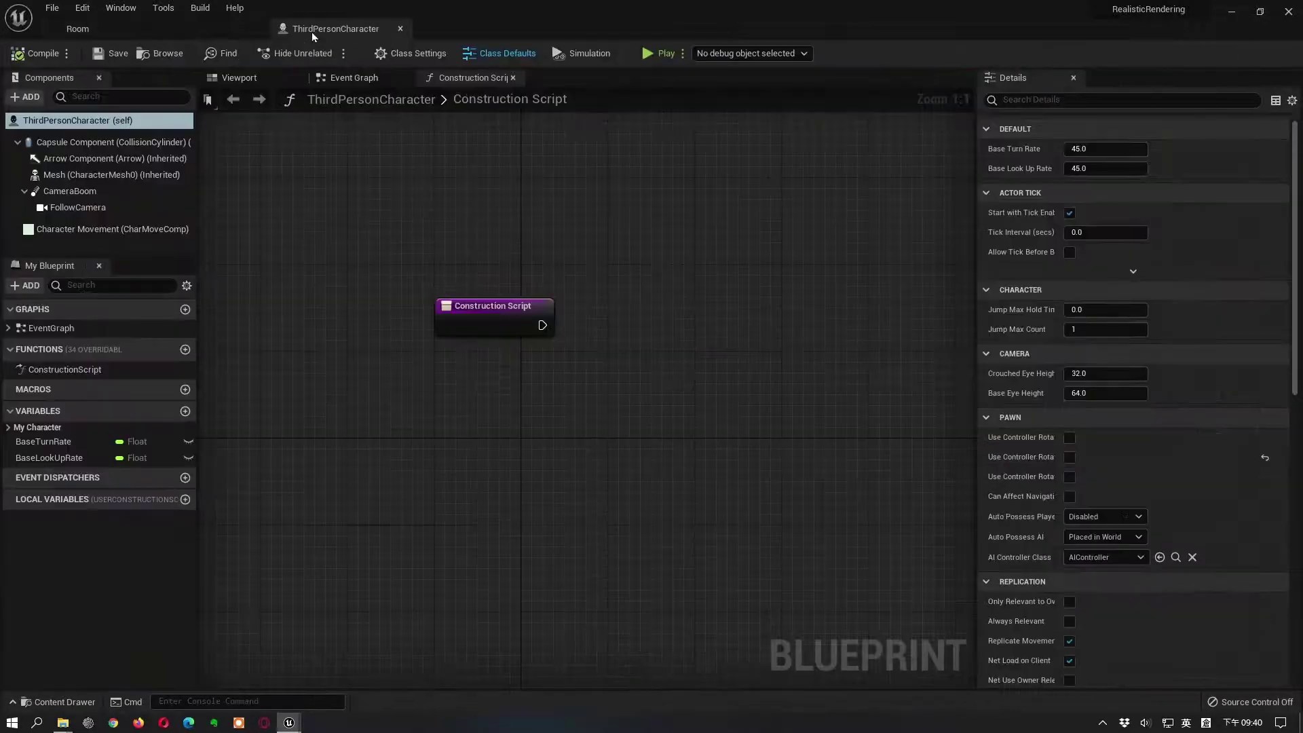
{"action": "left_click", "coordinate": [249, 84]}
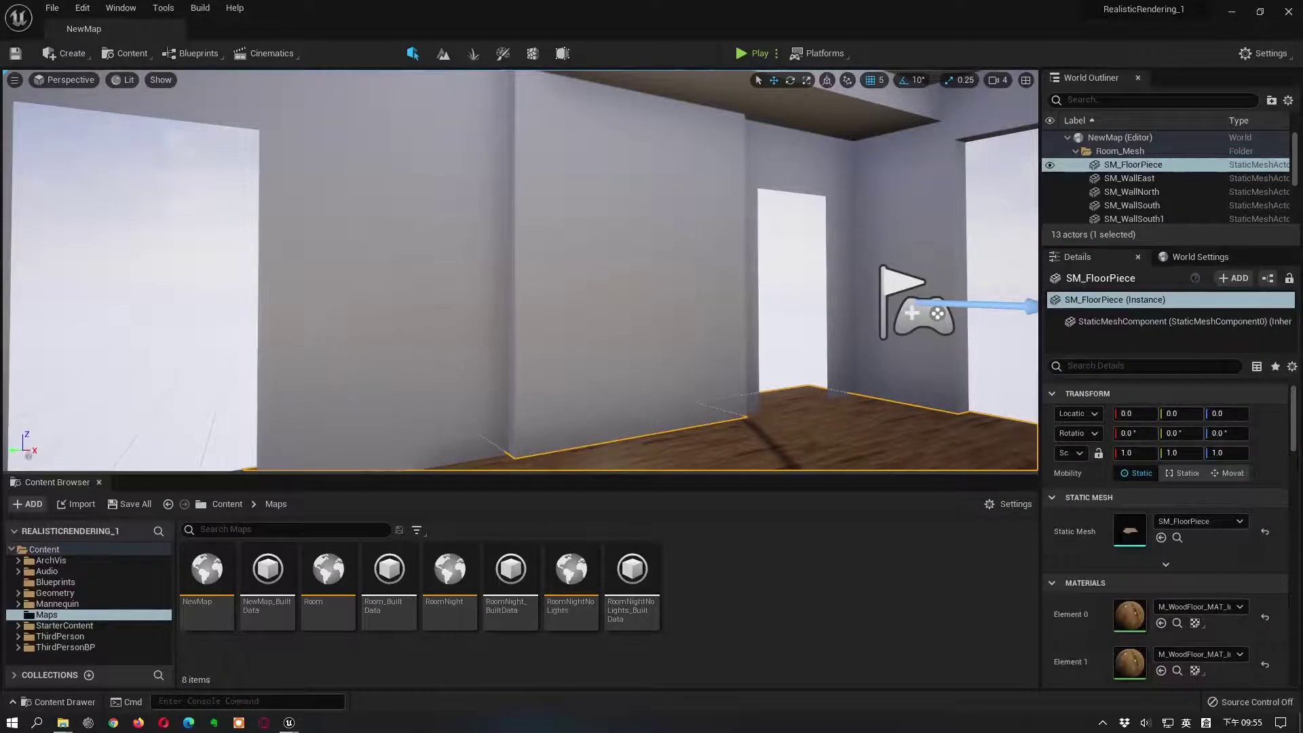
Step: Create a CameraActor at the current view of NewMap in the RealisticRendering_1 project
{"action": "left_click", "coordinate": [14, 80]}
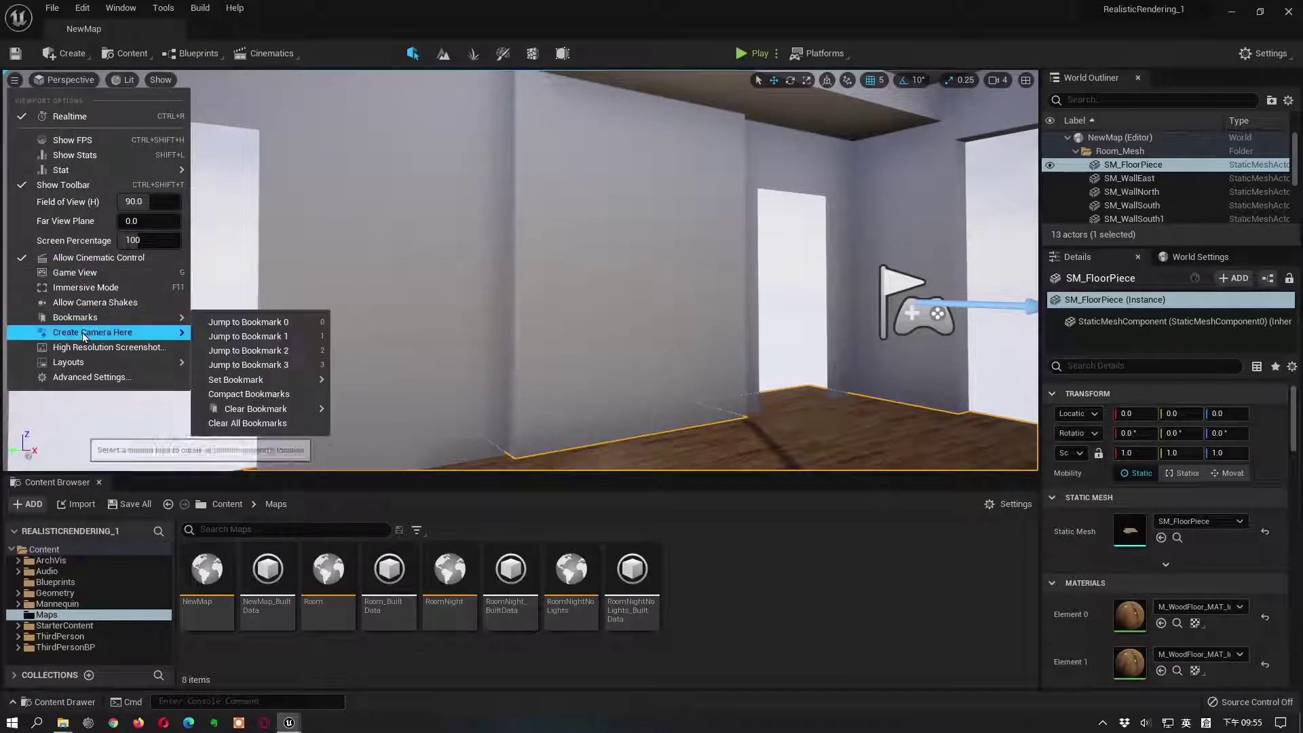
{"action": "mouse_move", "coordinate": [83, 333]}
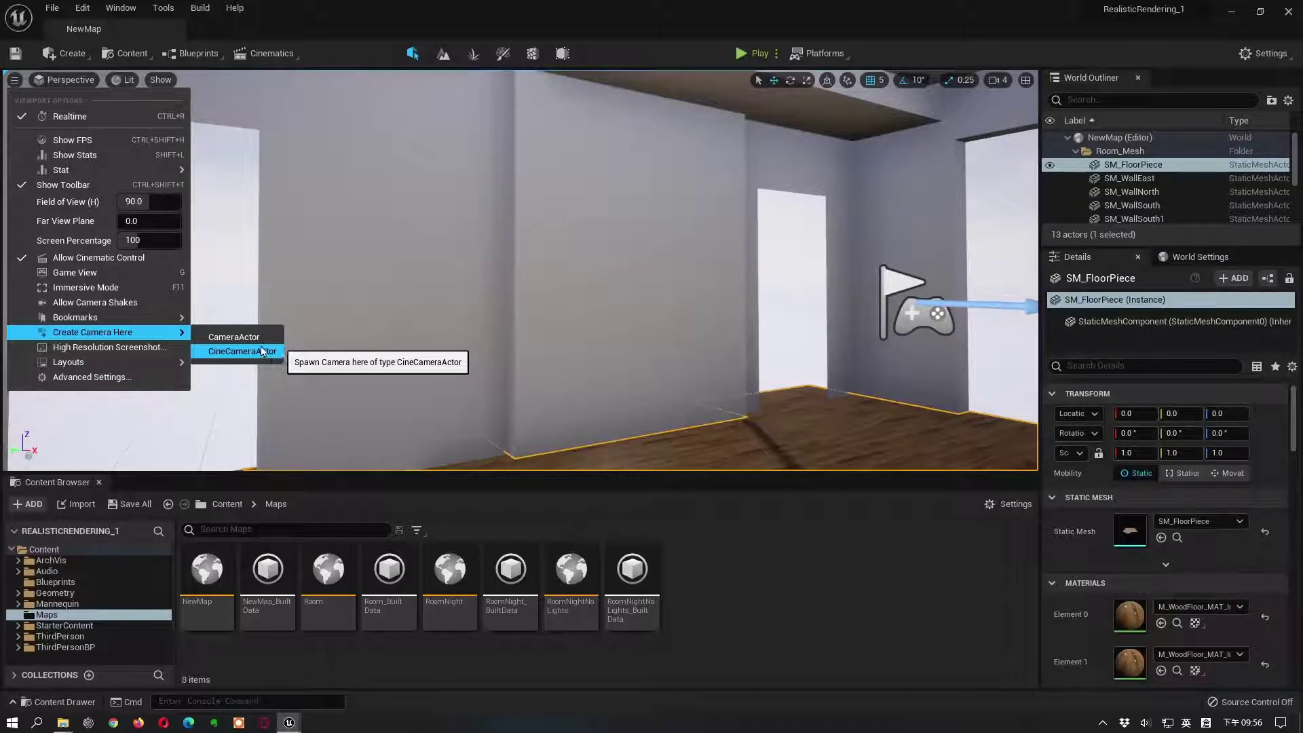
{"action": "left_click", "coordinate": [259, 338]}
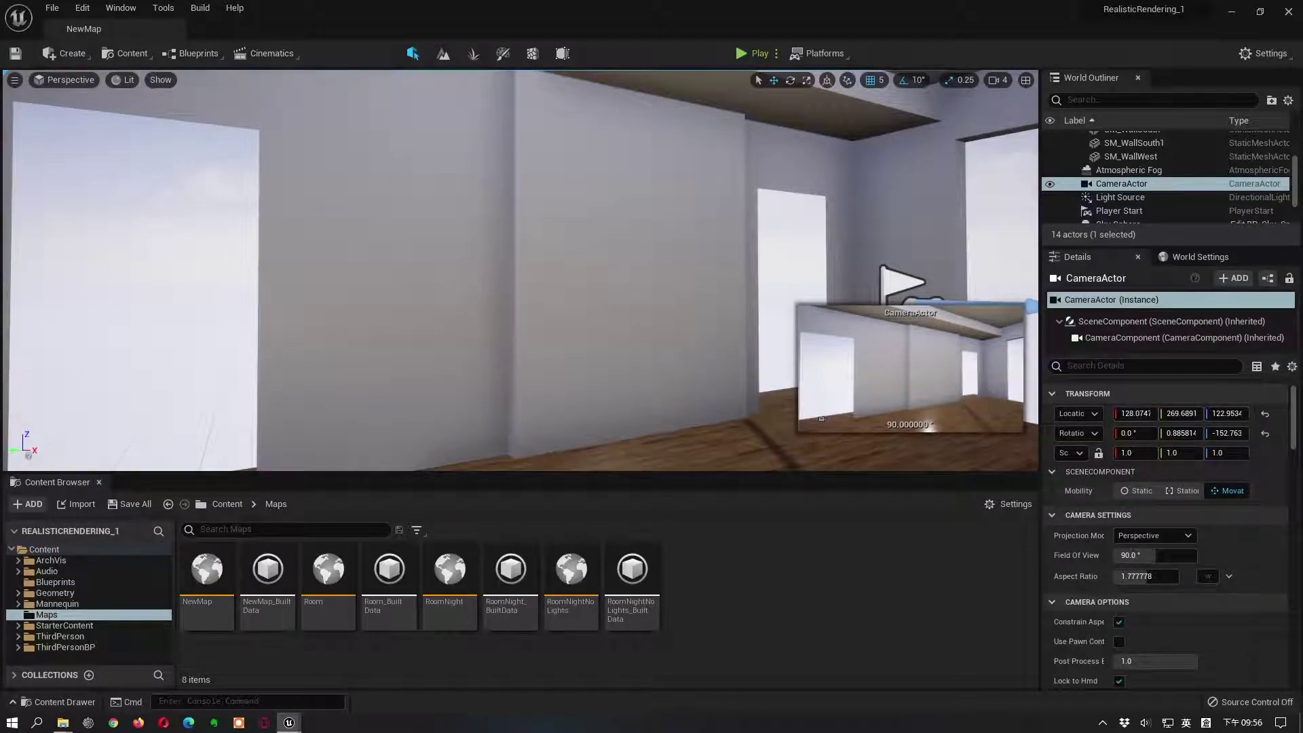
Step: Pin the CameraActor's preview in the viewport, then select the east wall SM_WallEast
{"action": "left_click", "coordinate": [644, 365]}
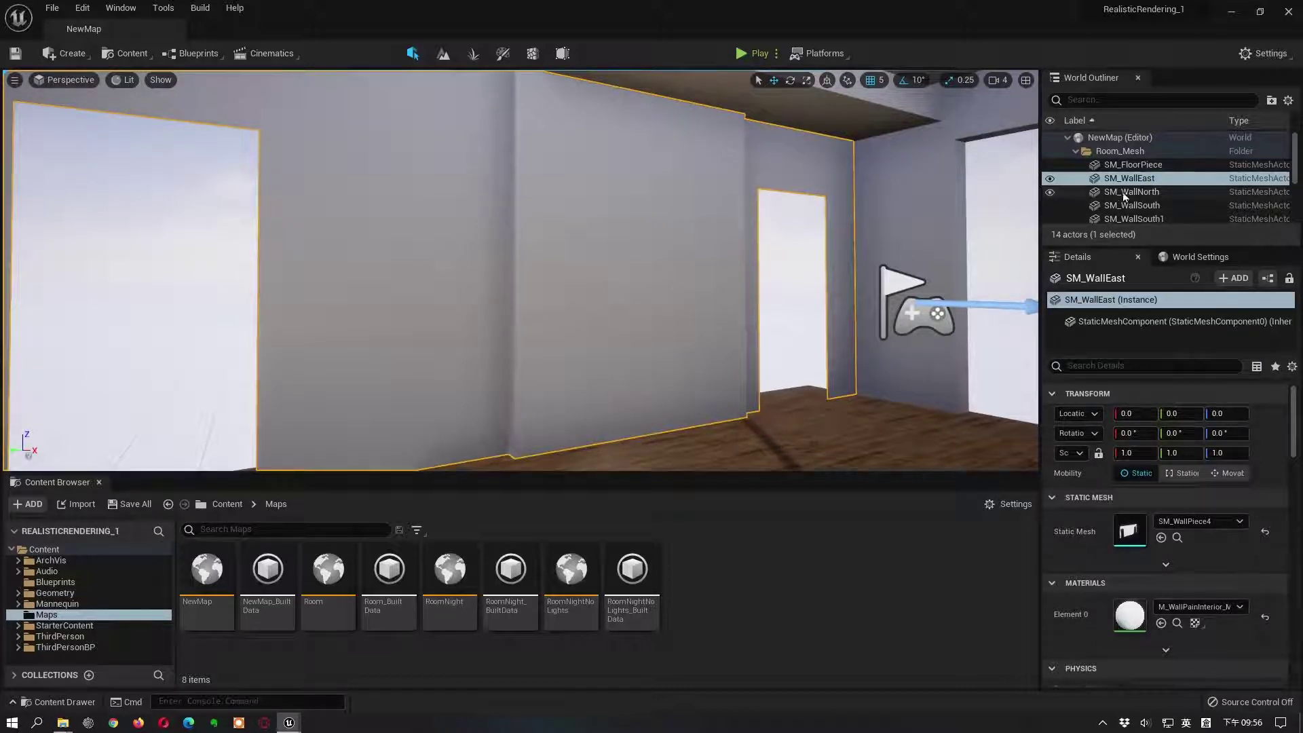
{"action": "scroll", "coordinate": [1130, 186], "scroll_direction": "down", "scroll_amount": 3}
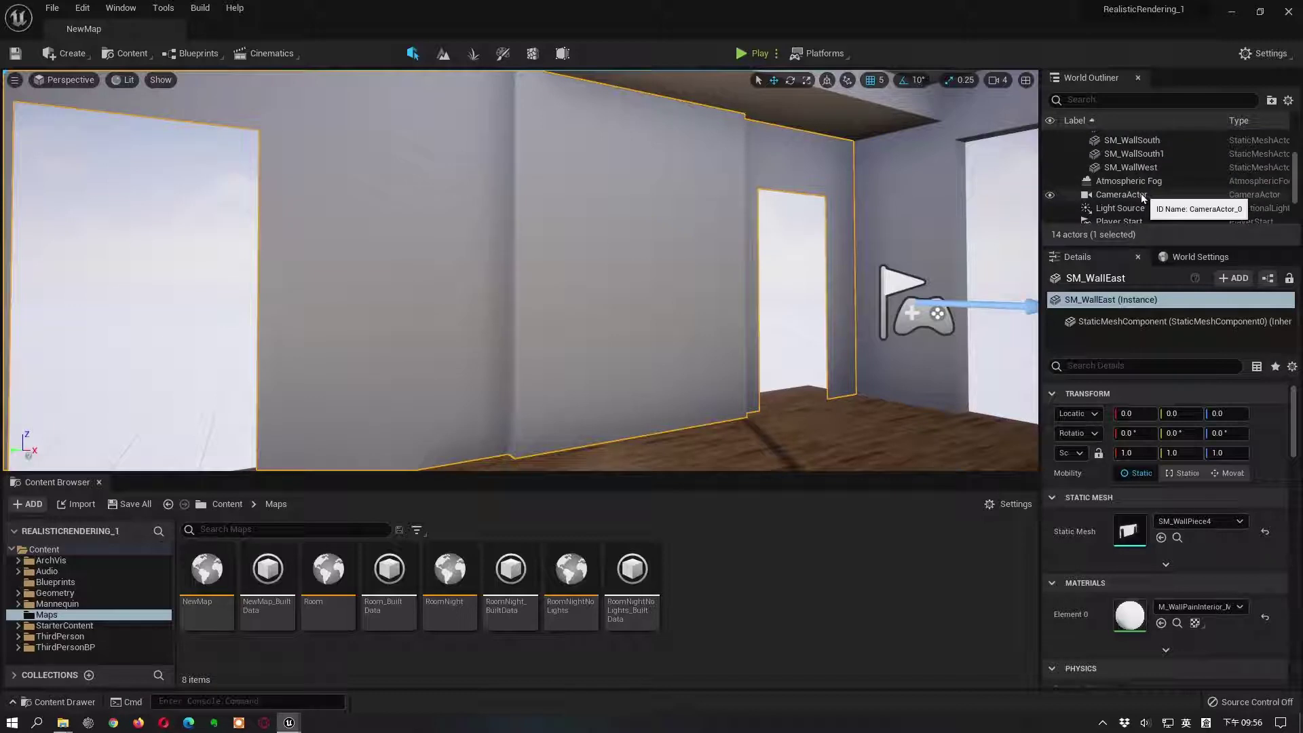
{"action": "scroll", "coordinate": [1141, 193], "scroll_direction": "down", "scroll_amount": 3}
{"action": "scroll", "coordinate": [1141, 194], "scroll_direction": "up", "scroll_amount": 3}
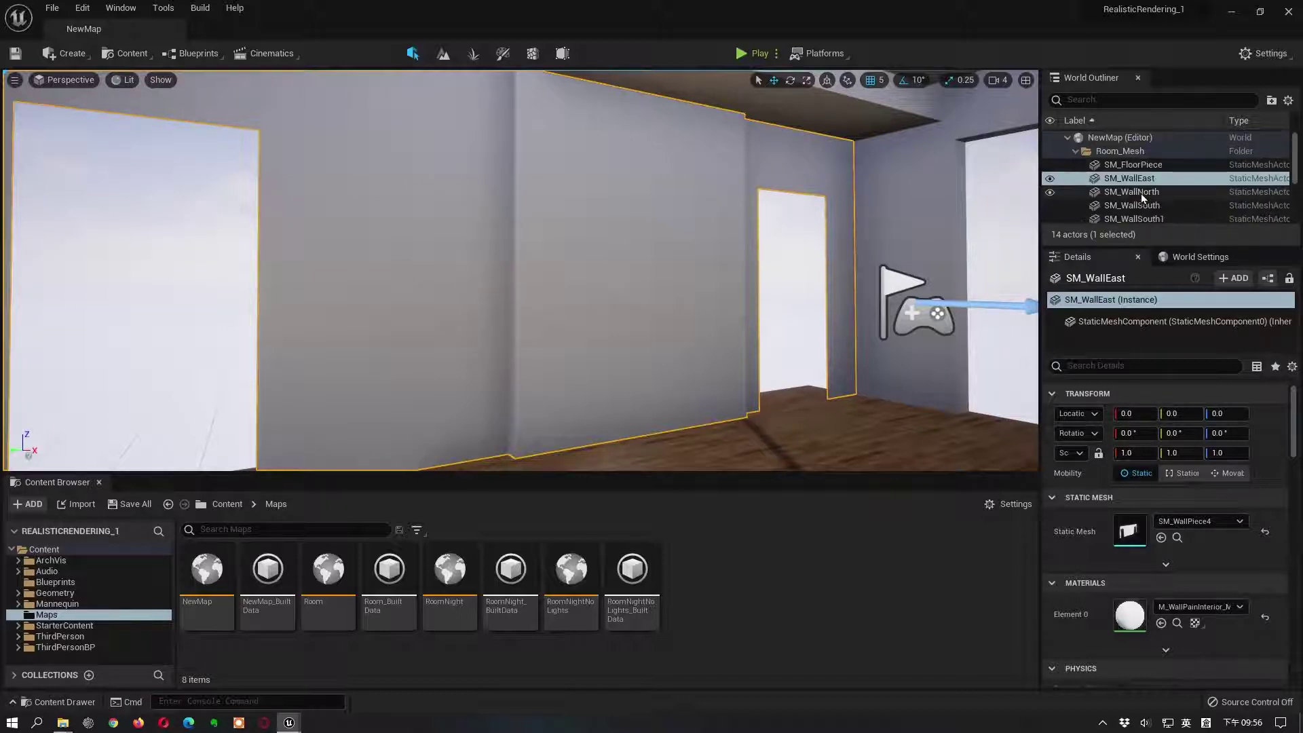
{"action": "left_click", "coordinate": [1140, 172]}
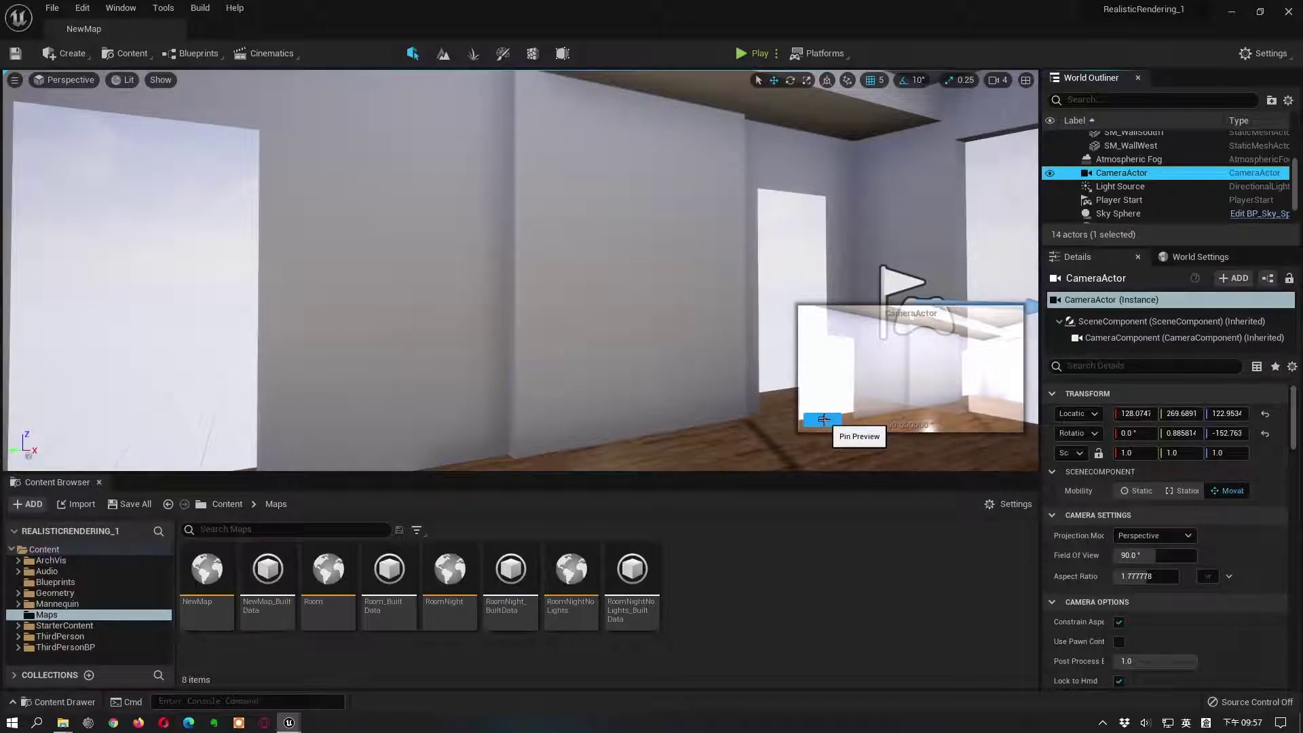
{"action": "left_click", "coordinate": [823, 420]}
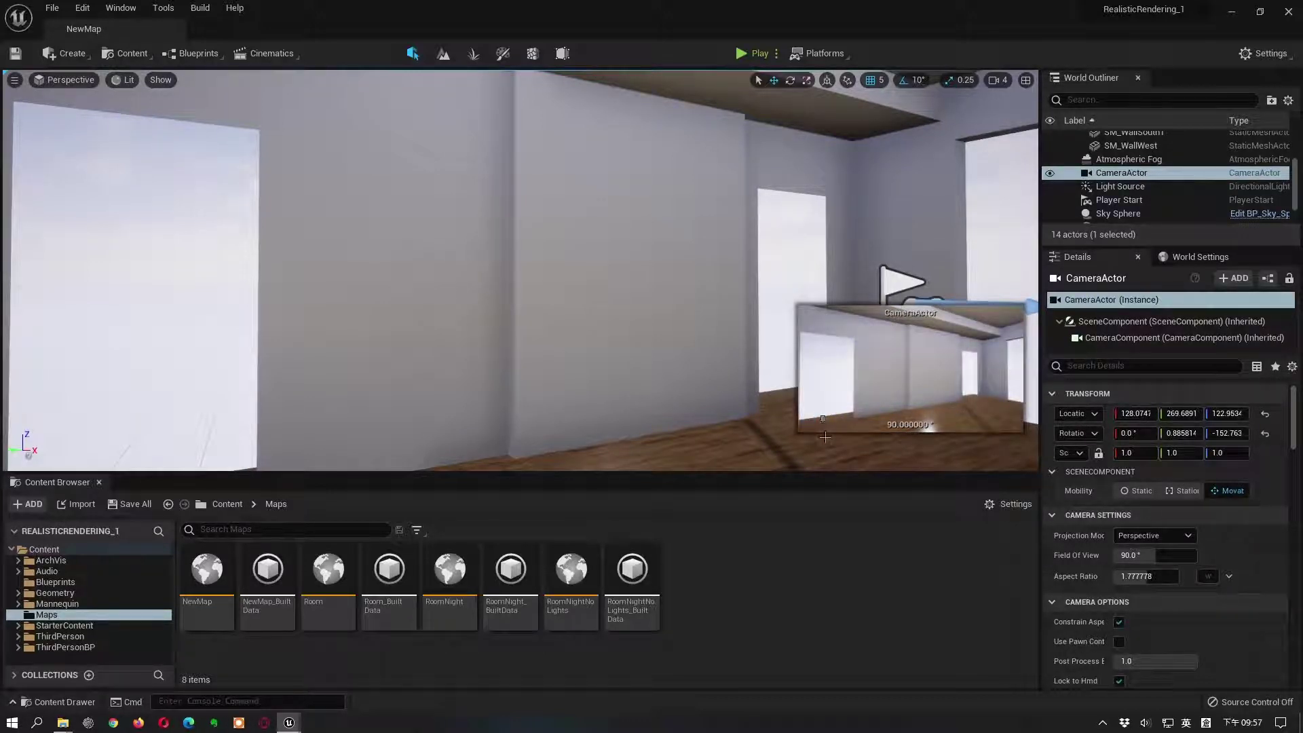
{"action": "left_click", "coordinate": [644, 314]}
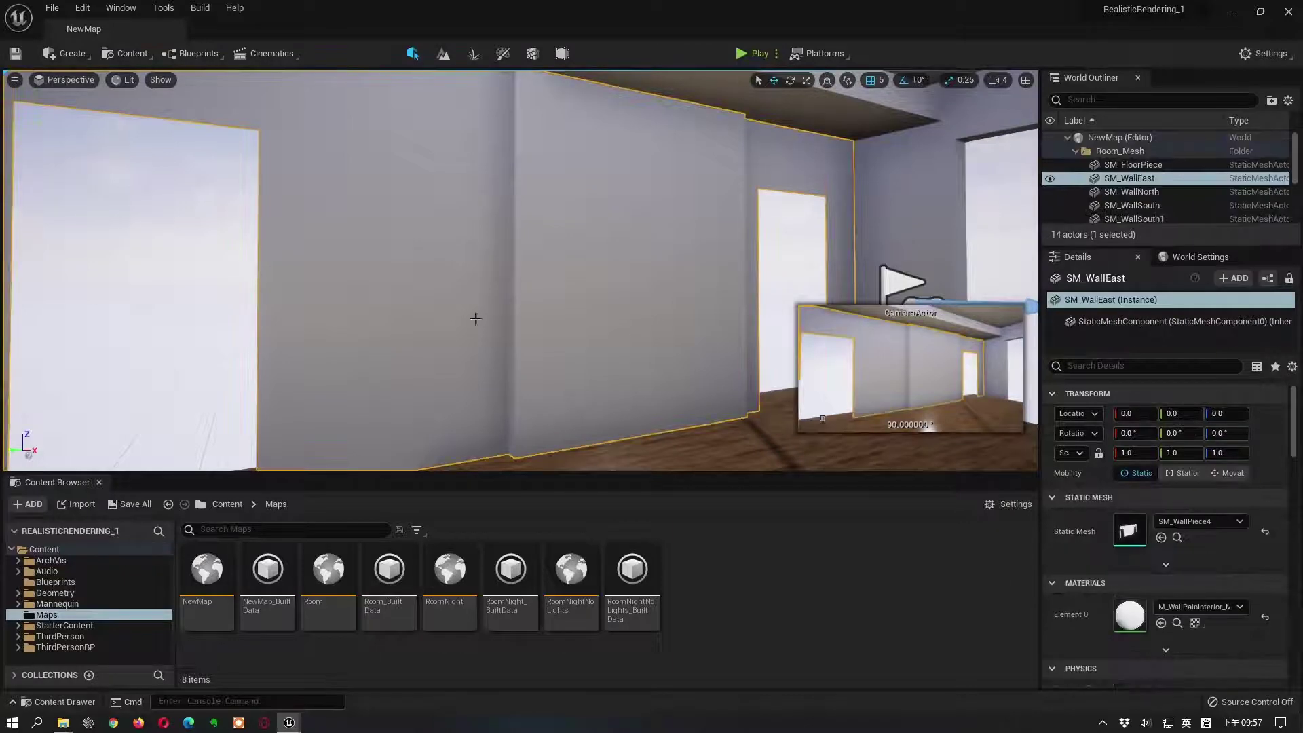
Step: Look through the placed CameraActor in the viewport and move the camera to a different view of the room's east wall
{"action": "scroll", "coordinate": [638, 322], "scroll_direction": "up", "scroll_amount": 8}
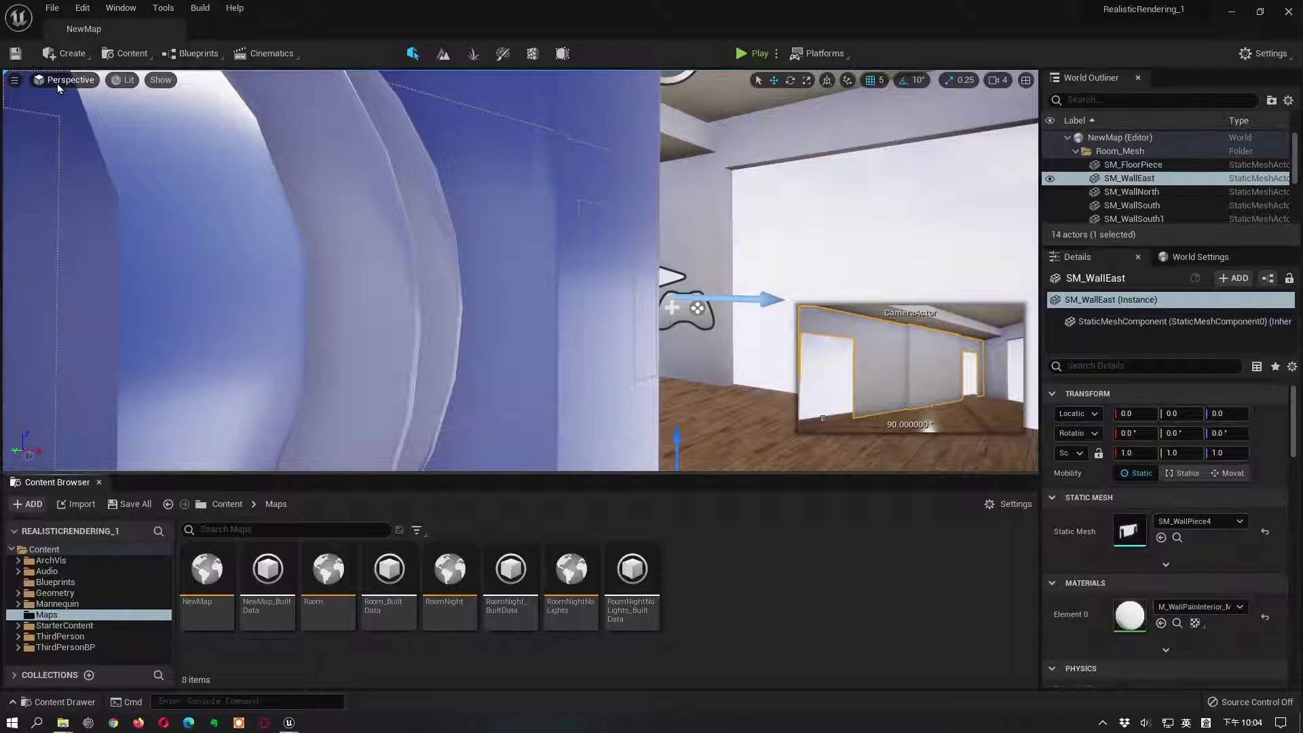
{"action": "left_click", "coordinate": [57, 84]}
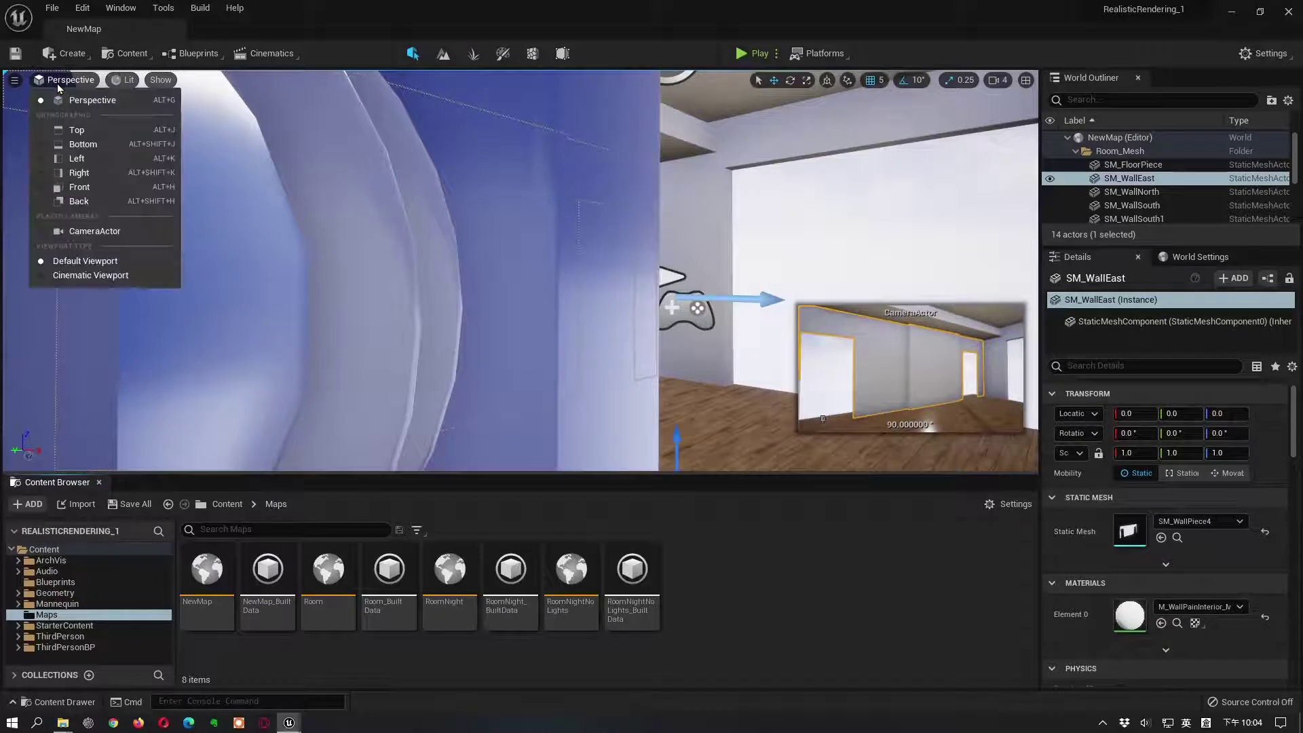
{"action": "left_click", "coordinate": [96, 230]}
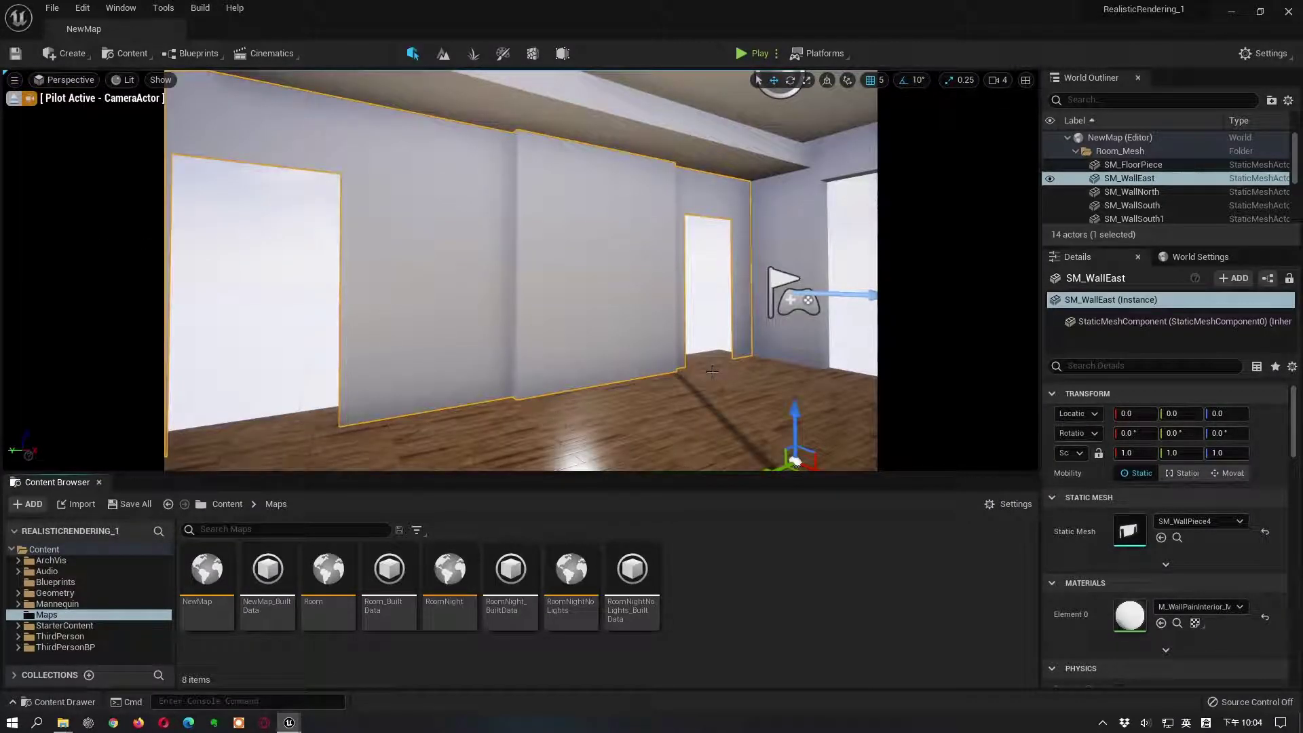
{"action": "mouse_move", "coordinate": [627, 350]}
{"action": "left_mouse_down"}
{"action": "mouse_move", "coordinate": [631, 333]}
{"action": "mouse_move", "coordinate": [649, 339]}
{"action": "mouse_move", "coordinate": [625, 327]}
{"action": "mouse_move", "coordinate": [641, 314]}
{"action": "mouse_move", "coordinate": [628, 351]}
{"action": "left_mouse_up"}
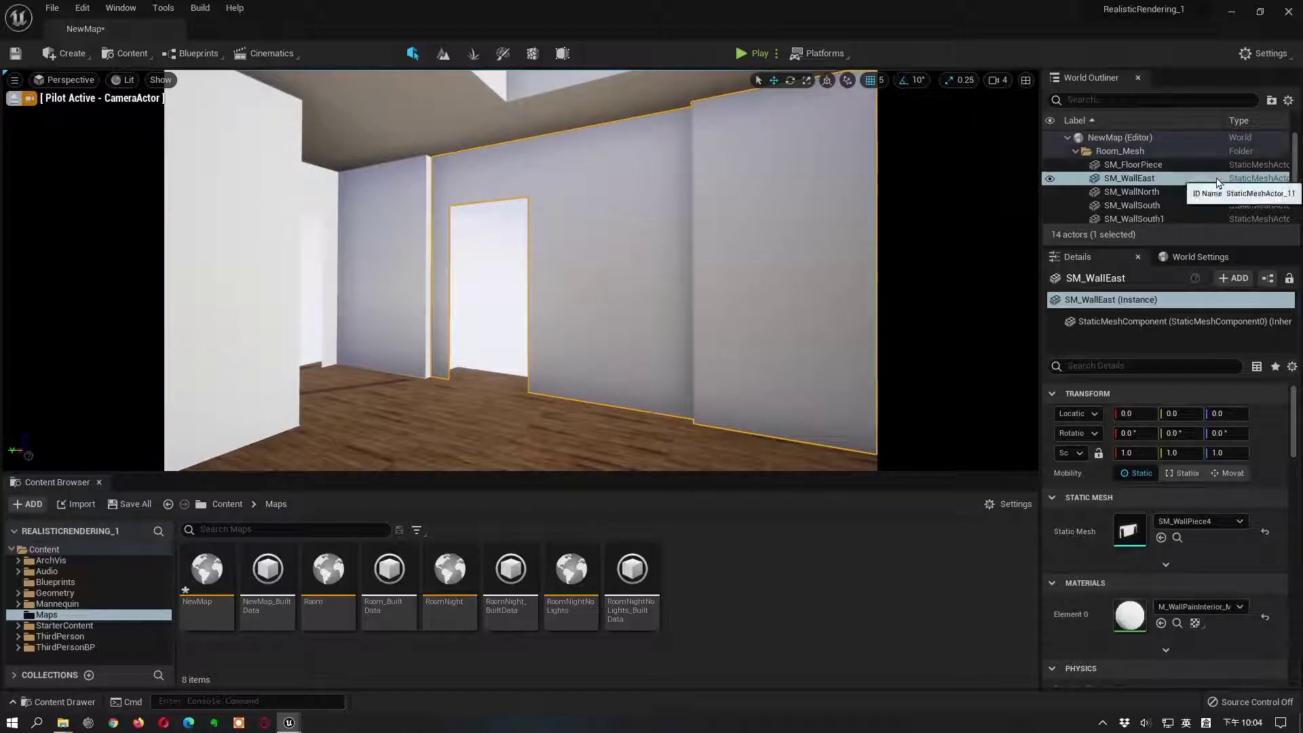
Step: Select the CameraActor in the level's actor list, pilot it to a view of the room's white wall and doorways, and stop piloting
{"action": "scroll", "coordinate": [1153, 189], "scroll_direction": "down", "scroll_amount": 2}
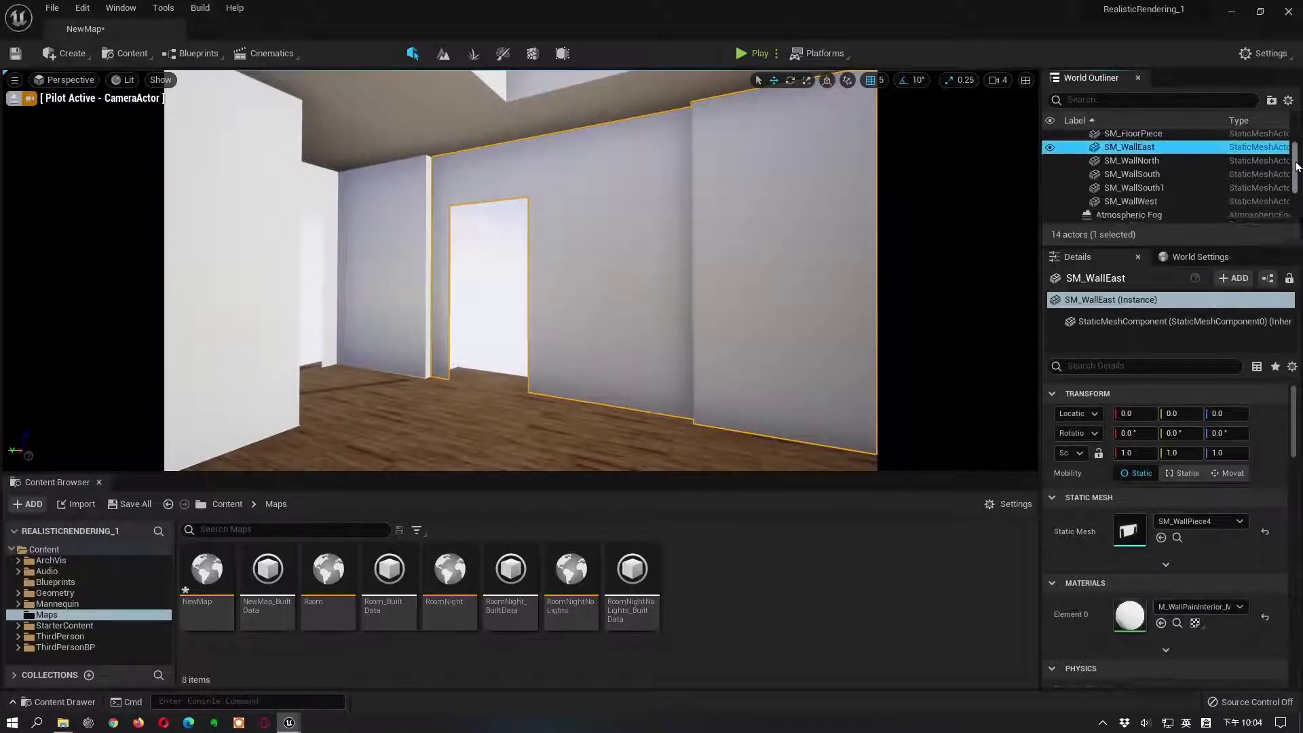
{"action": "left_click", "coordinate": [1157, 201]}
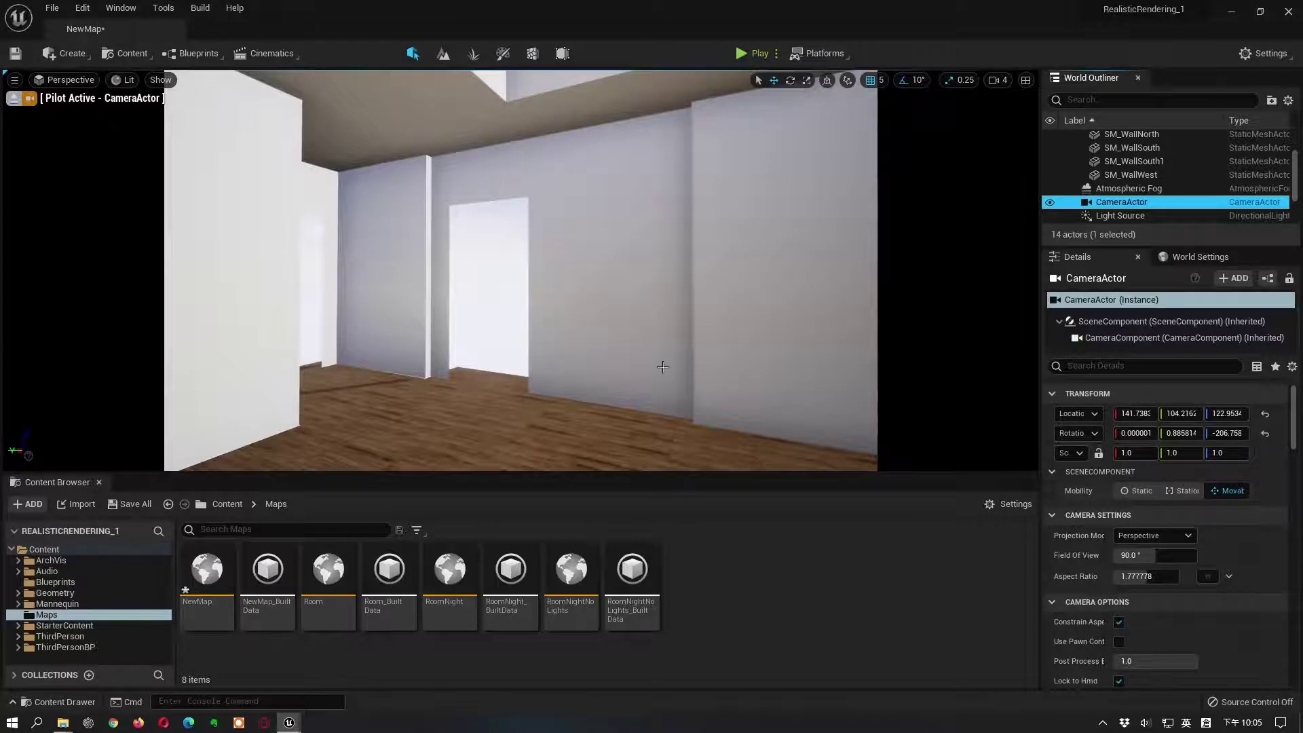
{"action": "mouse_move", "coordinate": [663, 364]}
{"action": "left_mouse_down"}
{"action": "mouse_move", "coordinate": [559, 279]}
{"action": "mouse_move", "coordinate": [665, 375]}
{"action": "left_mouse_up"}
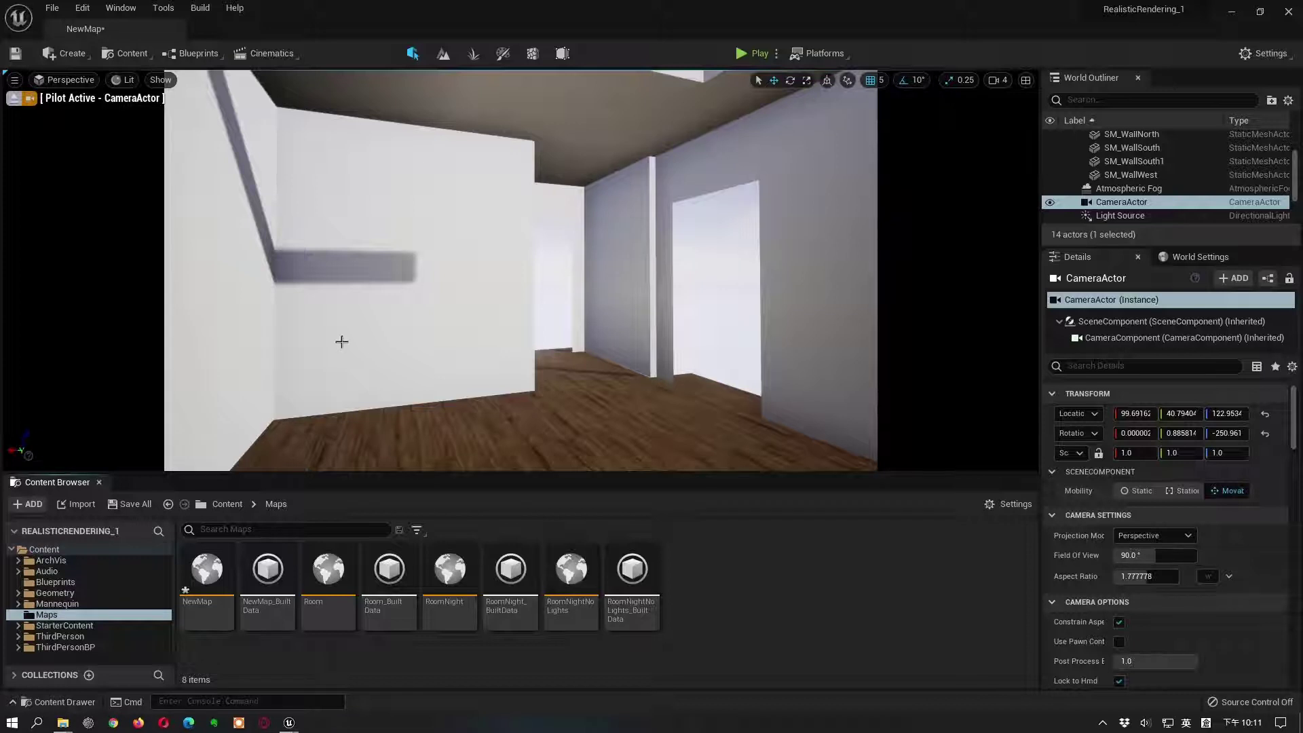
{"action": "left_click", "coordinate": [12, 100]}
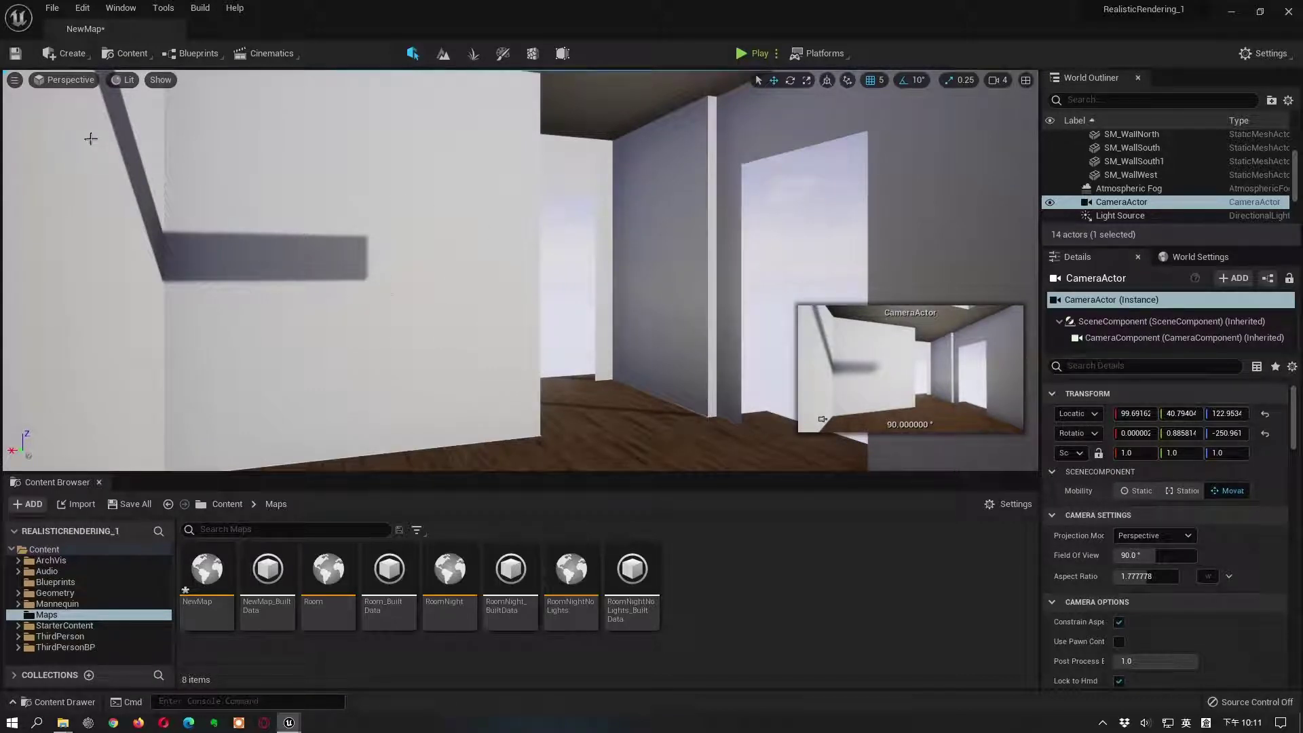
Step: Pilot the CameraActor directly from the actor list to check its view, and stop piloting
{"action": "left_click", "coordinate": [57, 82]}
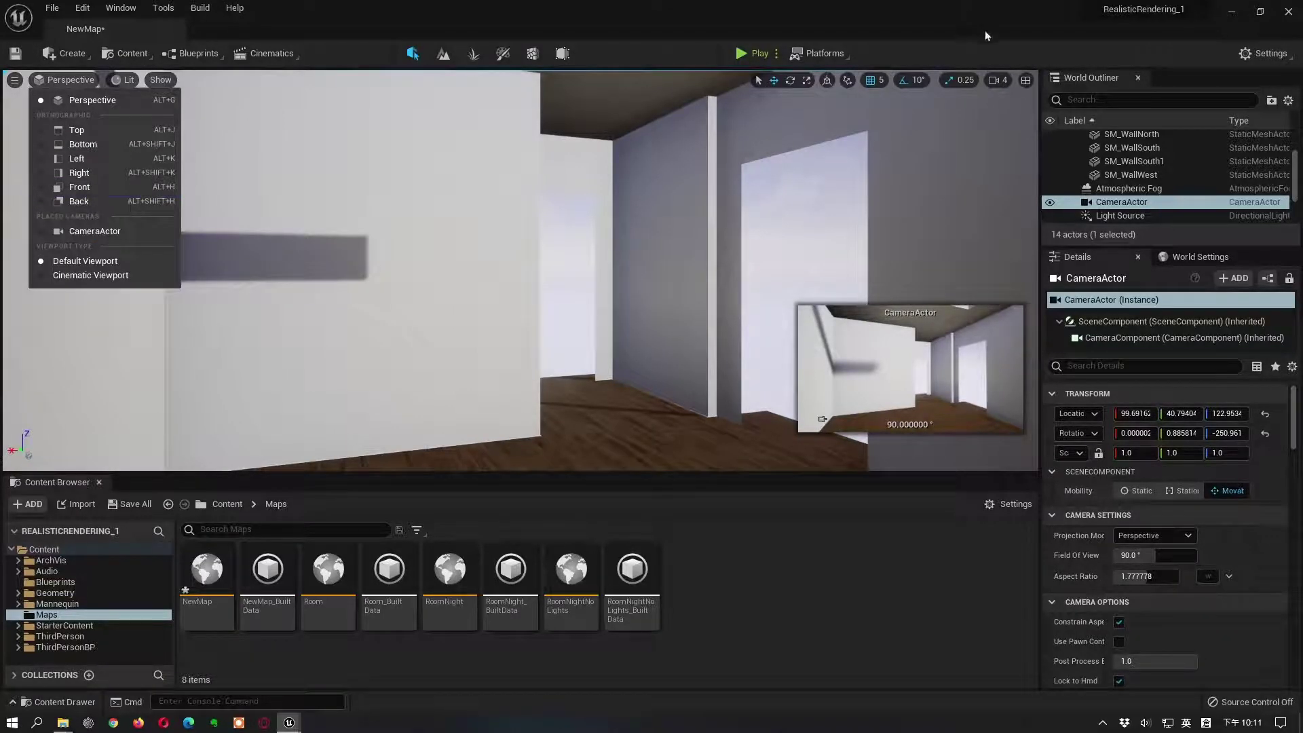
{"action": "left_click", "coordinate": [965, 89]}
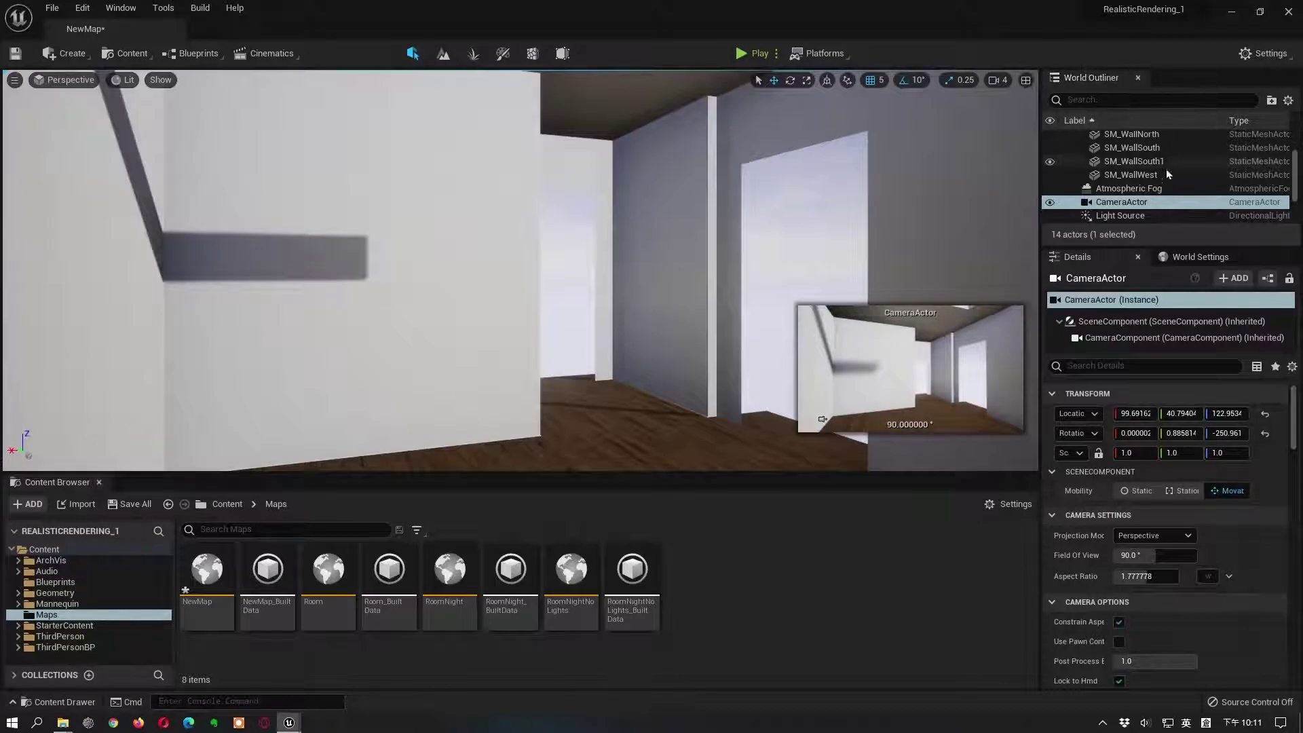
{"action": "right_click", "coordinate": [1124, 202]}
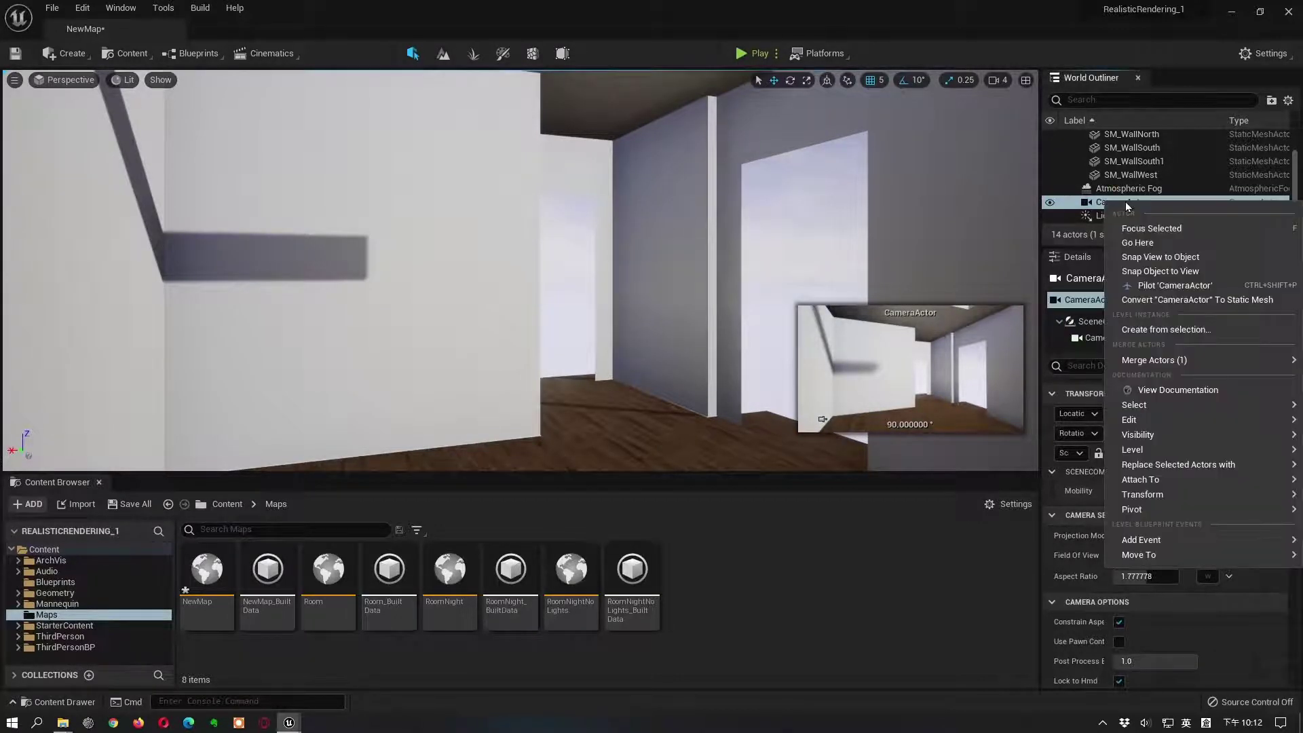
{"action": "left_click", "coordinate": [1178, 285]}
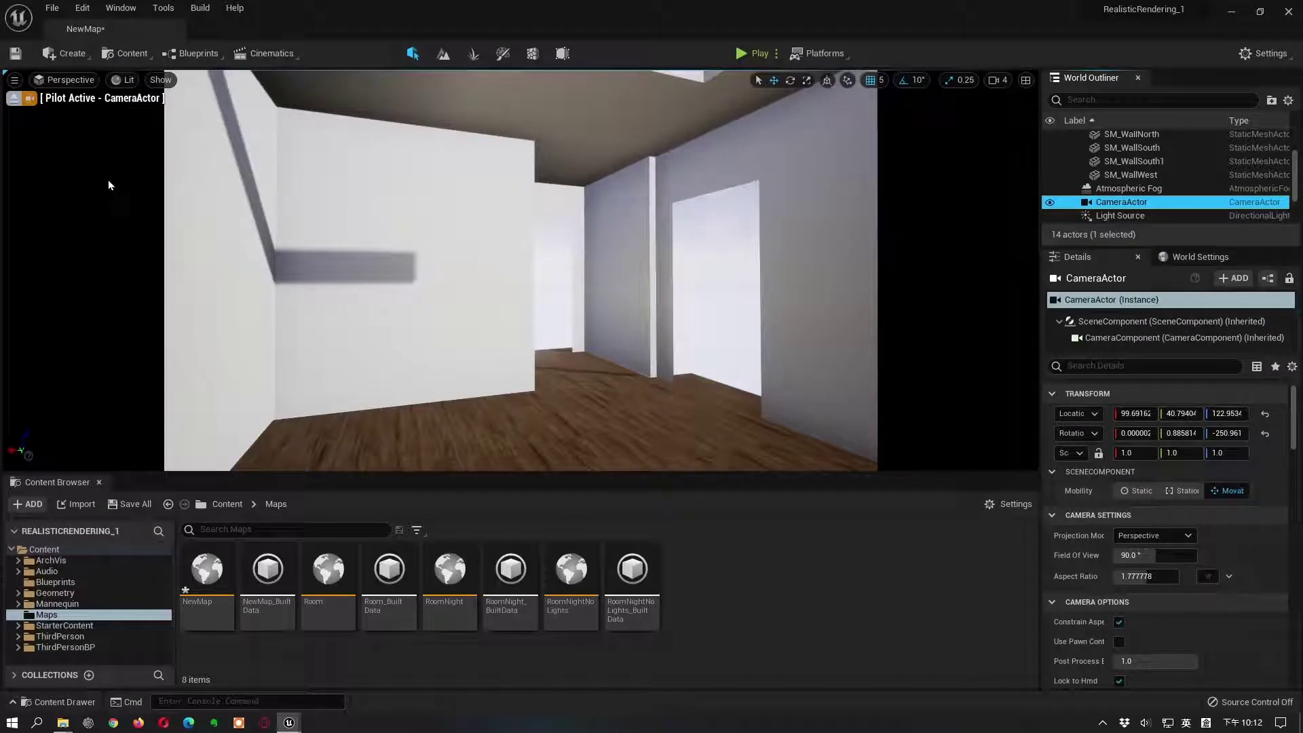
{"action": "left_click", "coordinate": [14, 97]}
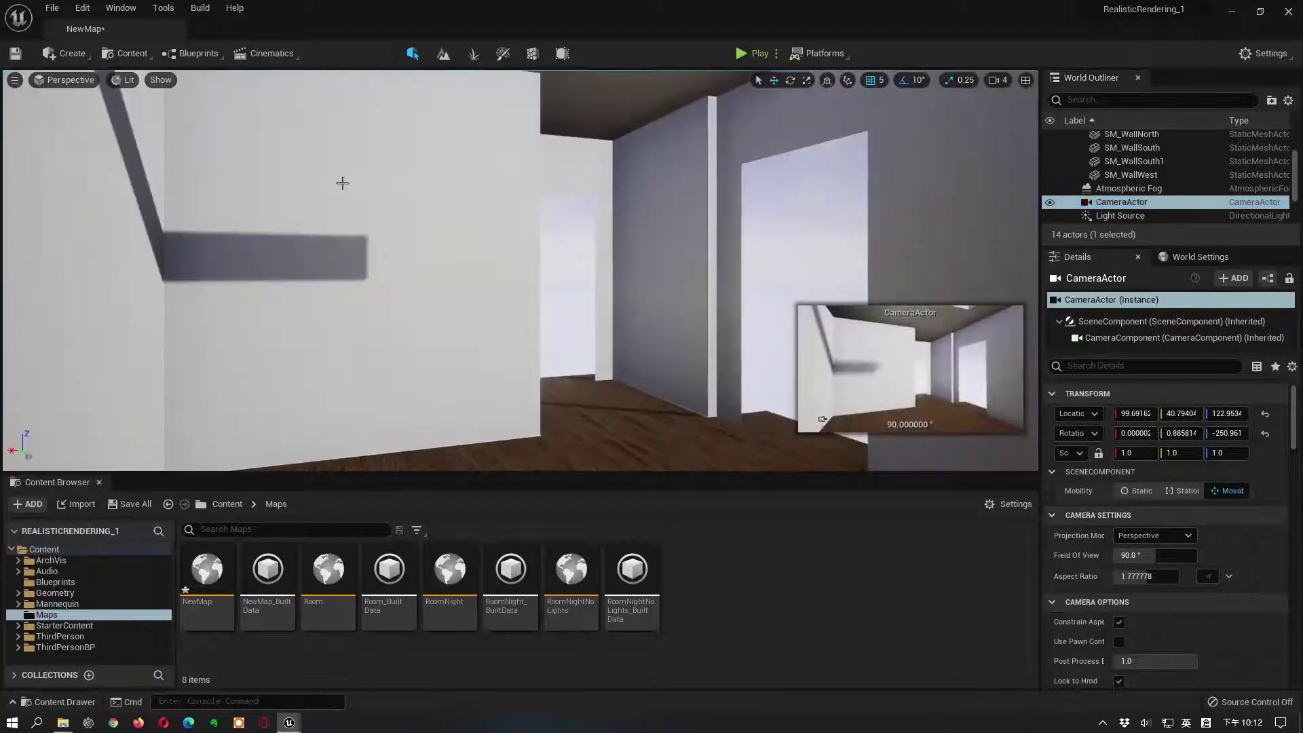
Step: Select the north wall SM_WallNorth and the floor SM_FloorPiece in turn, framing each one in the viewport
{"action": "left_click", "coordinate": [451, 288]}
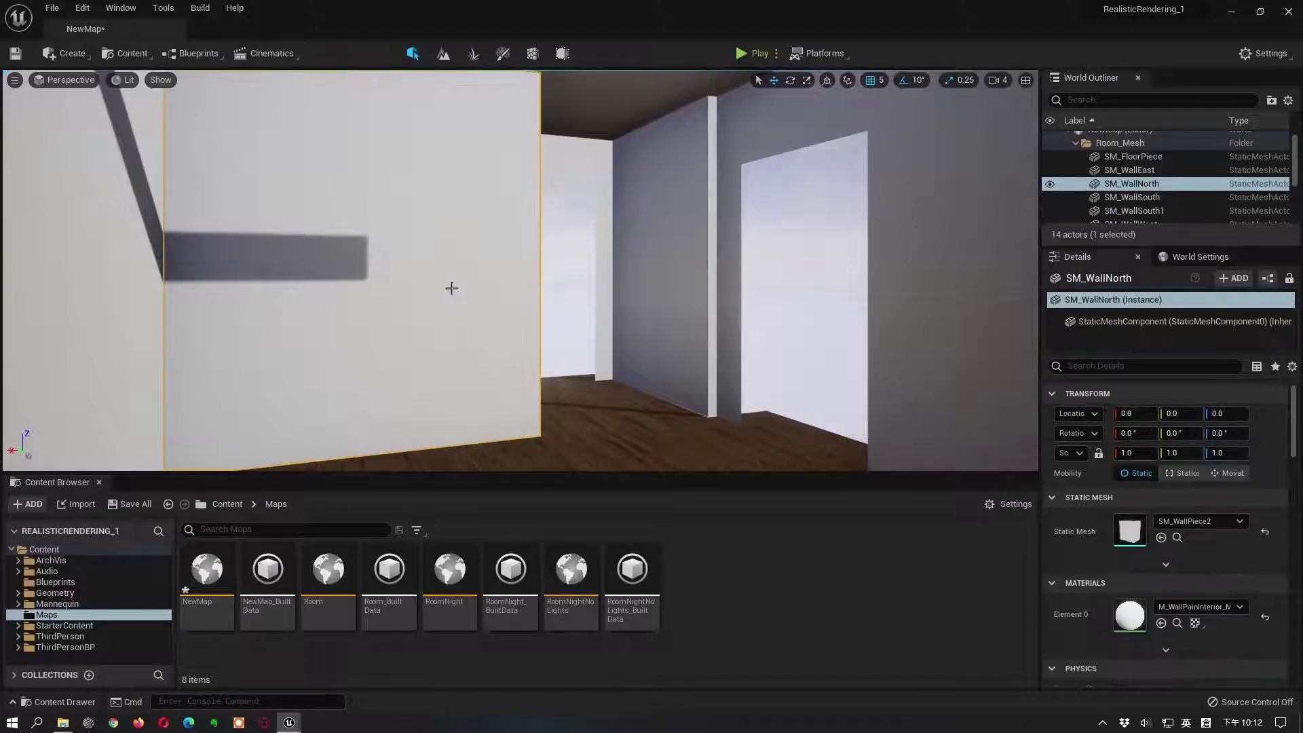
{"action": "key", "text": "f"}
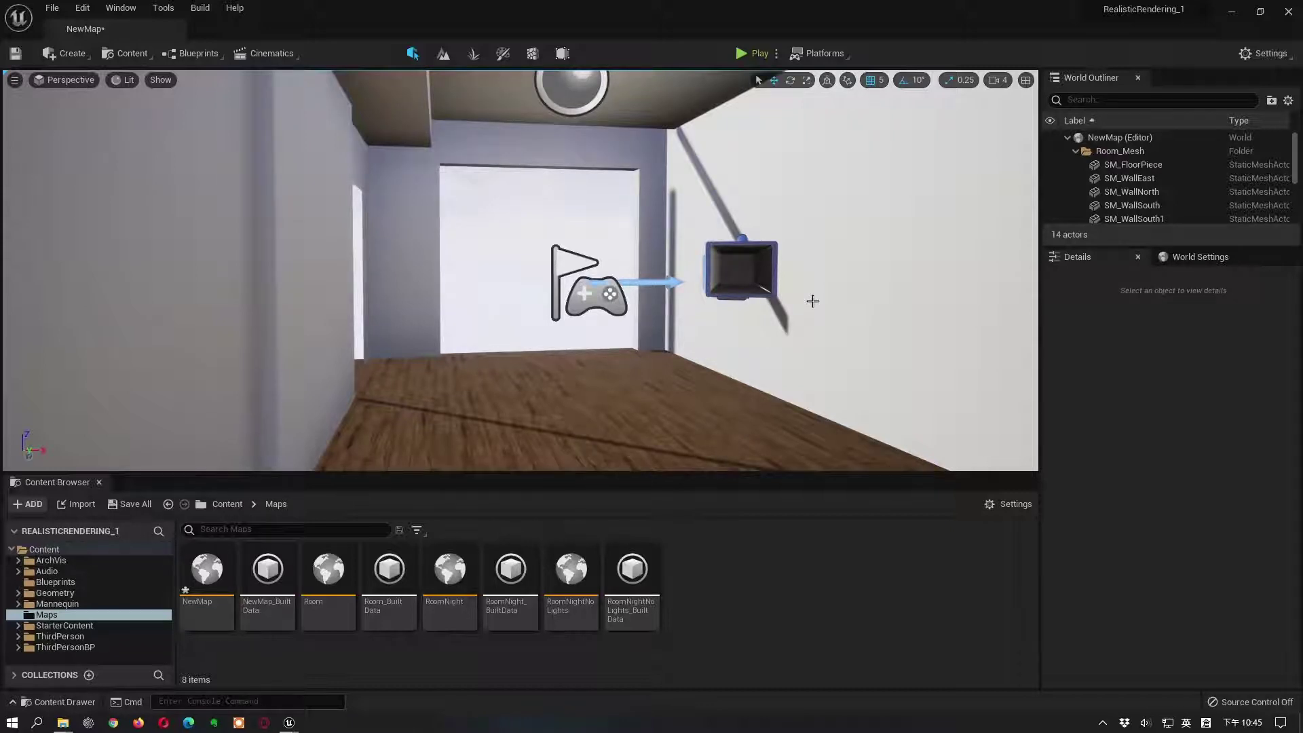
{"action": "left_click", "coordinate": [678, 422]}
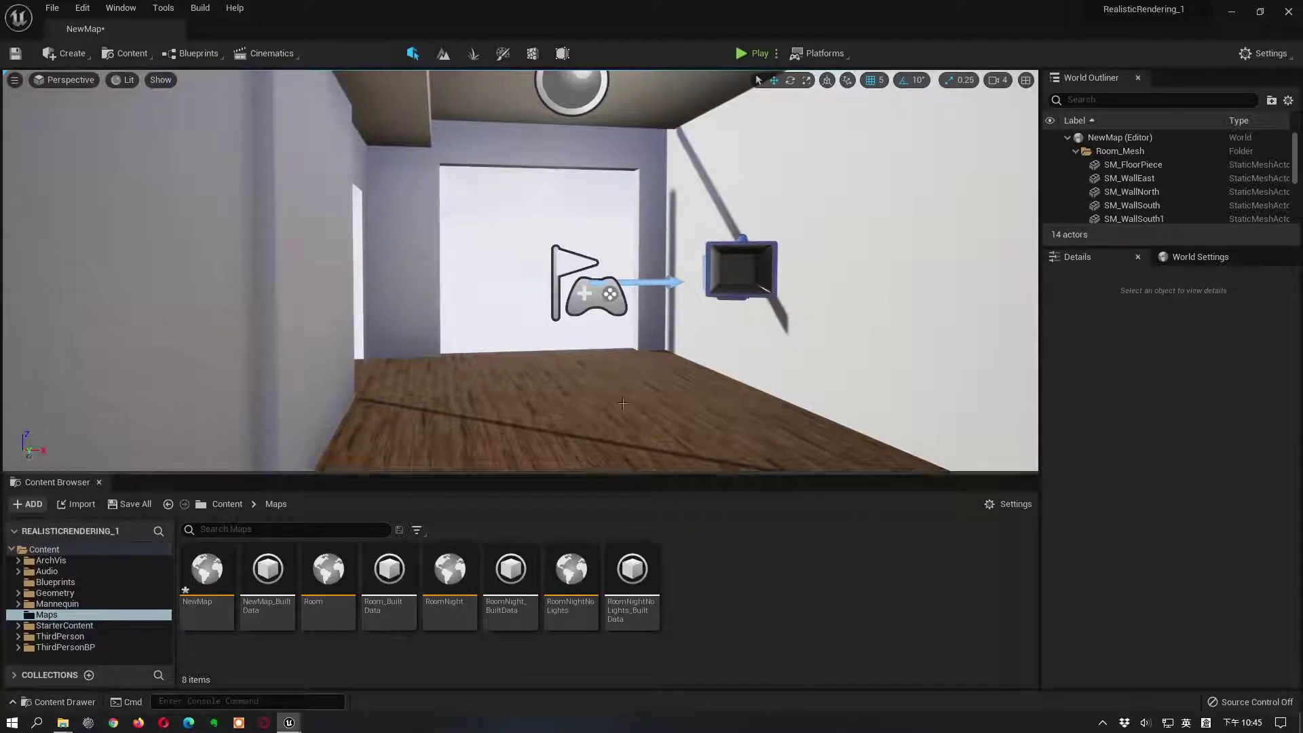
{"action": "right_click_drag", "start_coordinate": [685, 425], "coordinate": [685, 373]}
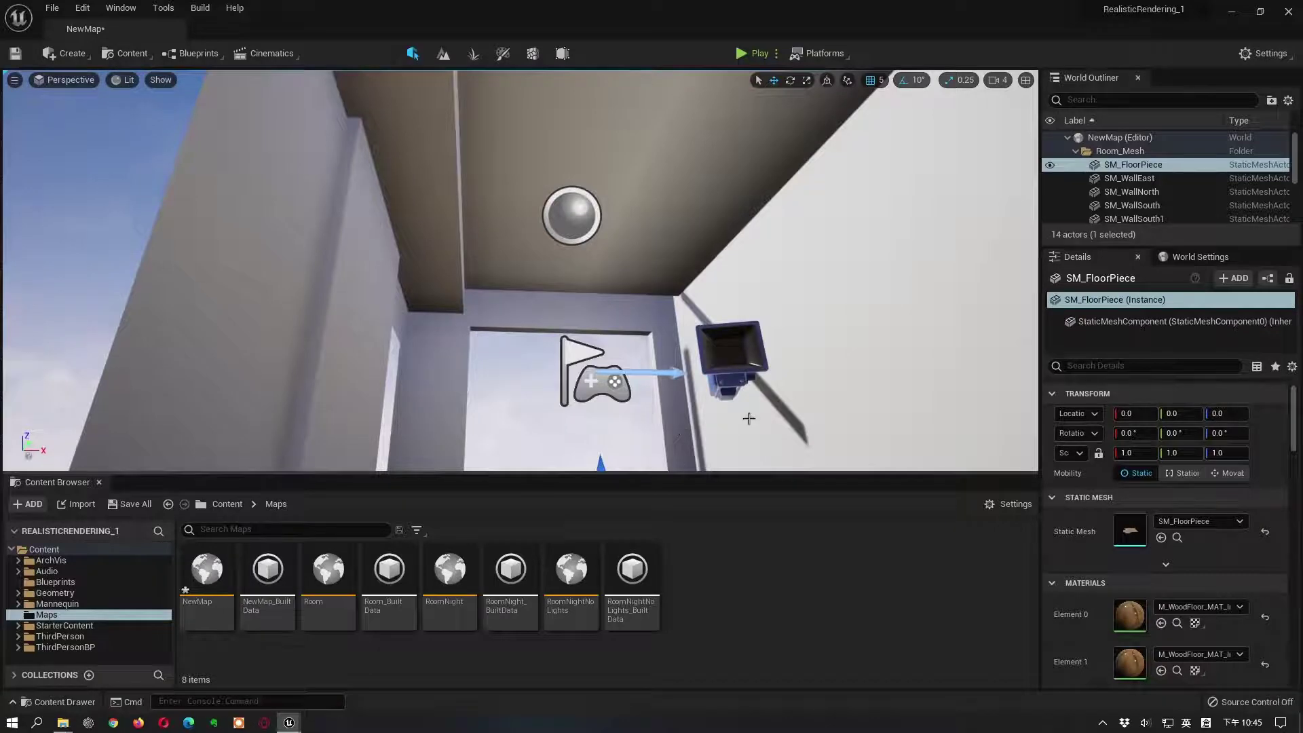
{"action": "mouse_move", "coordinate": [748, 418]}
{"action": "right_mouse_down"}
{"action": "mouse_move", "coordinate": [748, 434]}
{"action": "mouse_move", "coordinate": [748, 418]}
{"action": "right_mouse_up"}
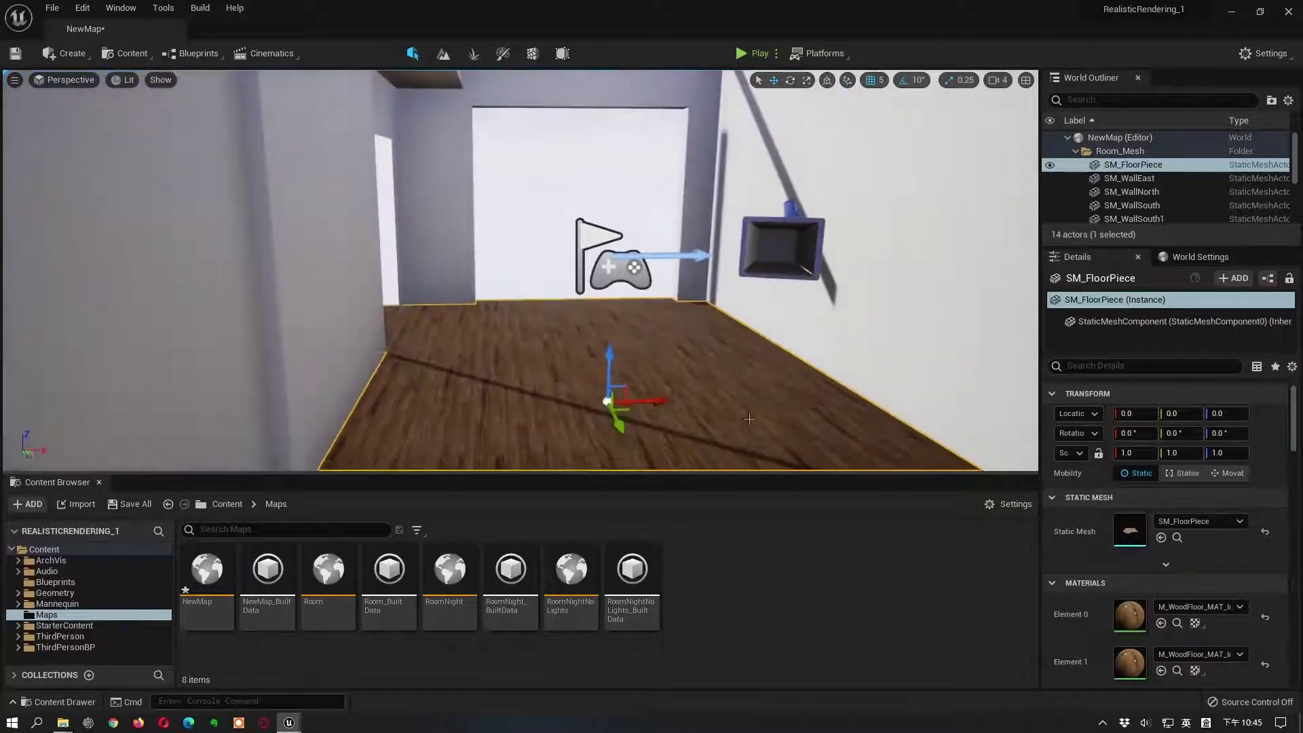
{"action": "key", "text": "f"}
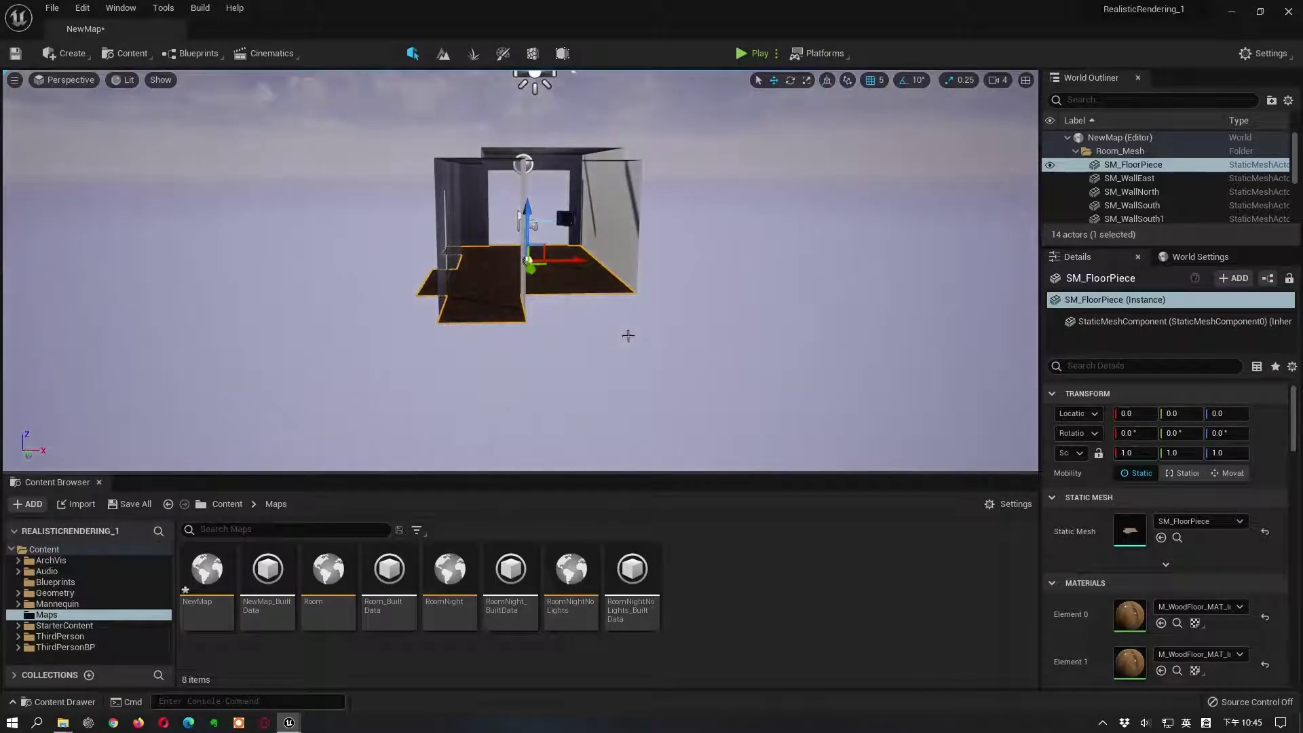
Step: Examine the room's floor and walls from outside at several angles around SM_FloorPiece
{"action": "mouse_move", "coordinate": [627, 335]}
{"action": "left_mouse_down", "text": "alt"}
{"action": "mouse_move", "coordinate": [678, 424]}
{"action": "mouse_move", "coordinate": [609, 320]}
{"action": "left_mouse_up", "text": "alt"}
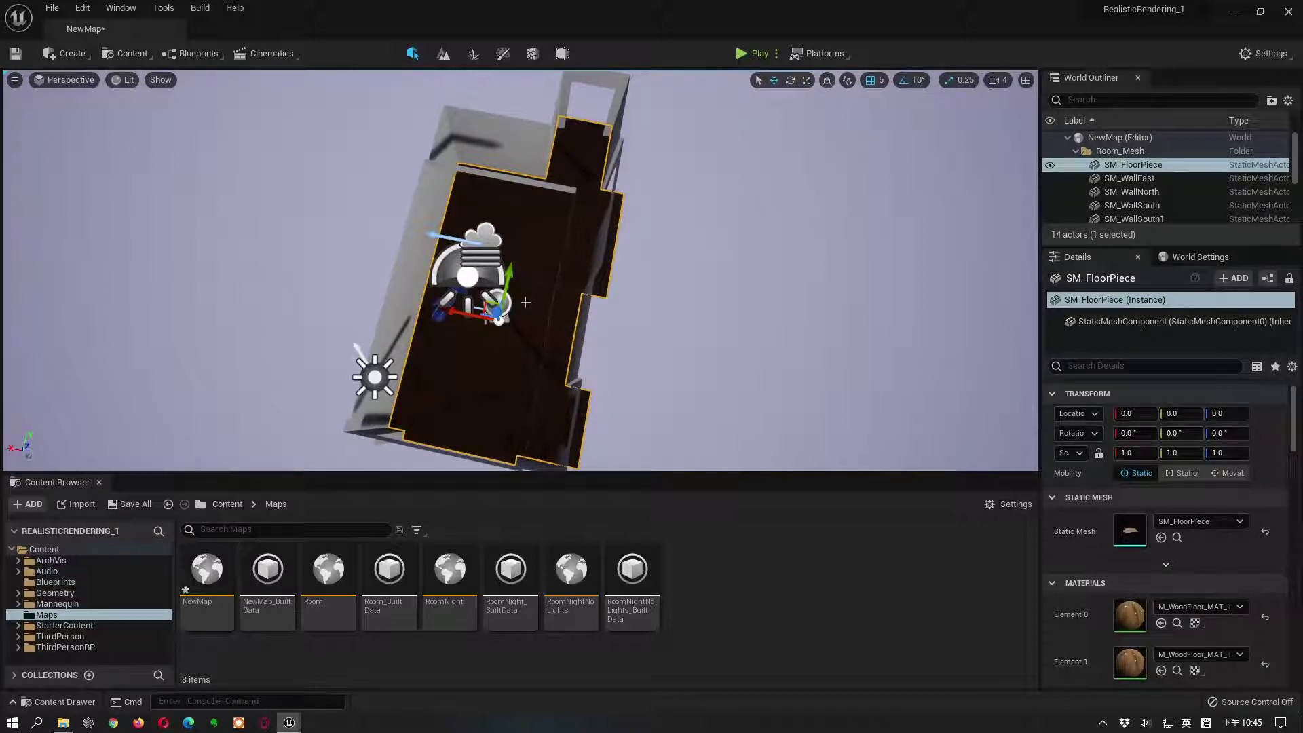
{"action": "scroll", "coordinate": [526, 302], "scroll_direction": "down", "scroll_amount": 2}
{"action": "left_click_drag", "start_coordinate": [531, 334], "coordinate": [509, 234], "text": "alt"}
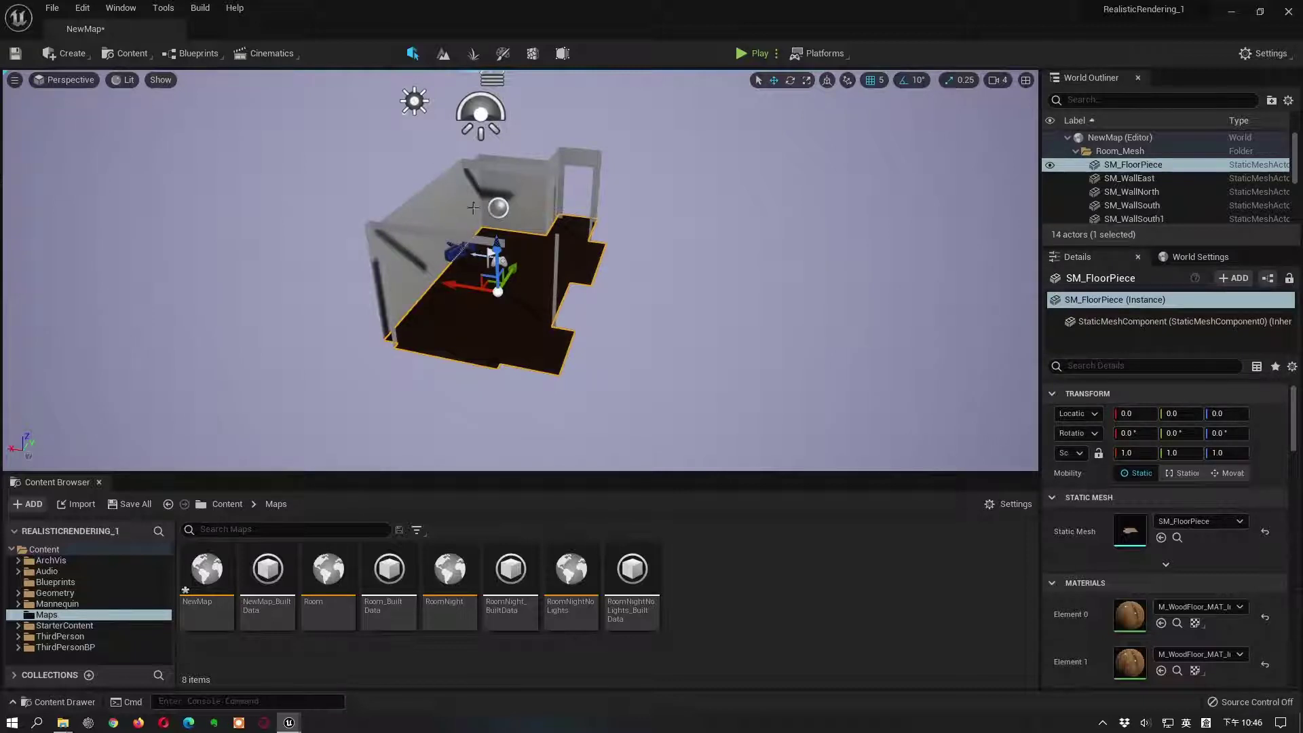
{"action": "right_click_drag", "start_coordinate": [517, 299], "coordinate": [560, 226]}
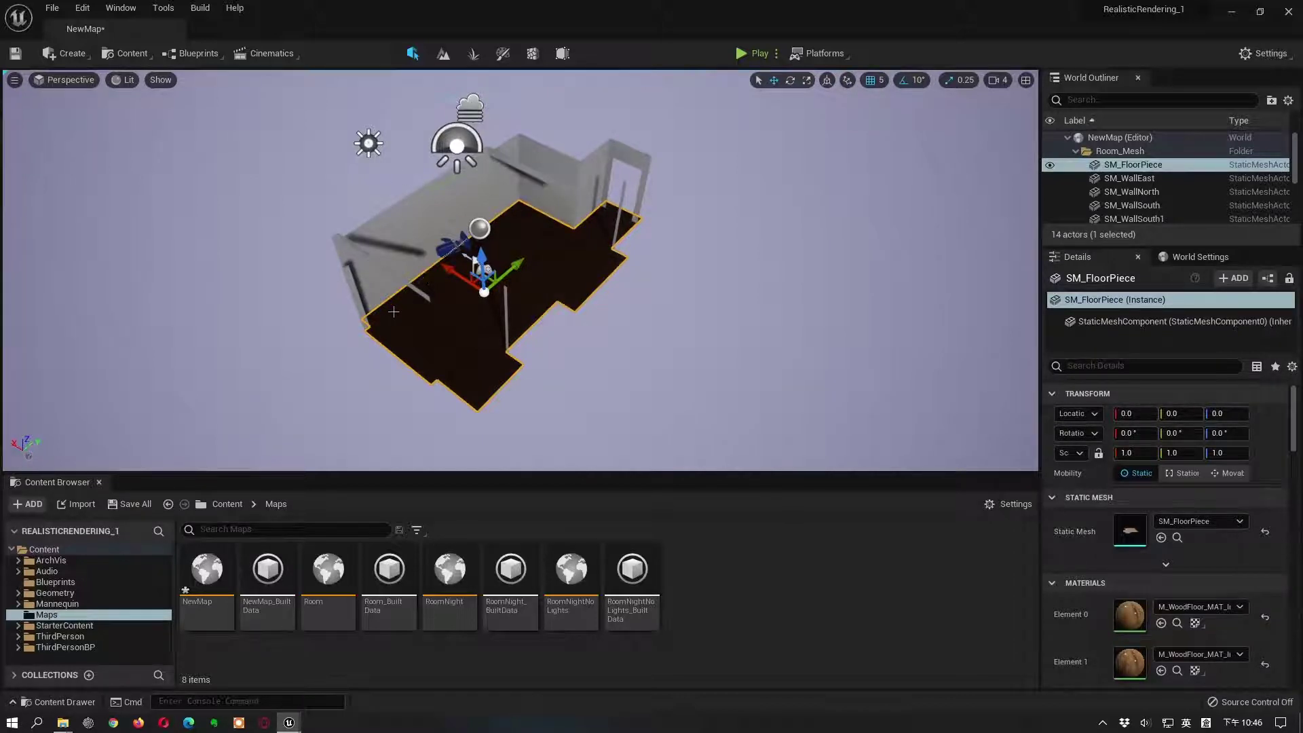
{"action": "mouse_move", "coordinate": [394, 312]}
{"action": "left_mouse_down", "text": "alt"}
{"action": "mouse_move", "coordinate": [454, 308]}
{"action": "mouse_move", "coordinate": [410, 311]}
{"action": "left_mouse_up", "text": "alt"}
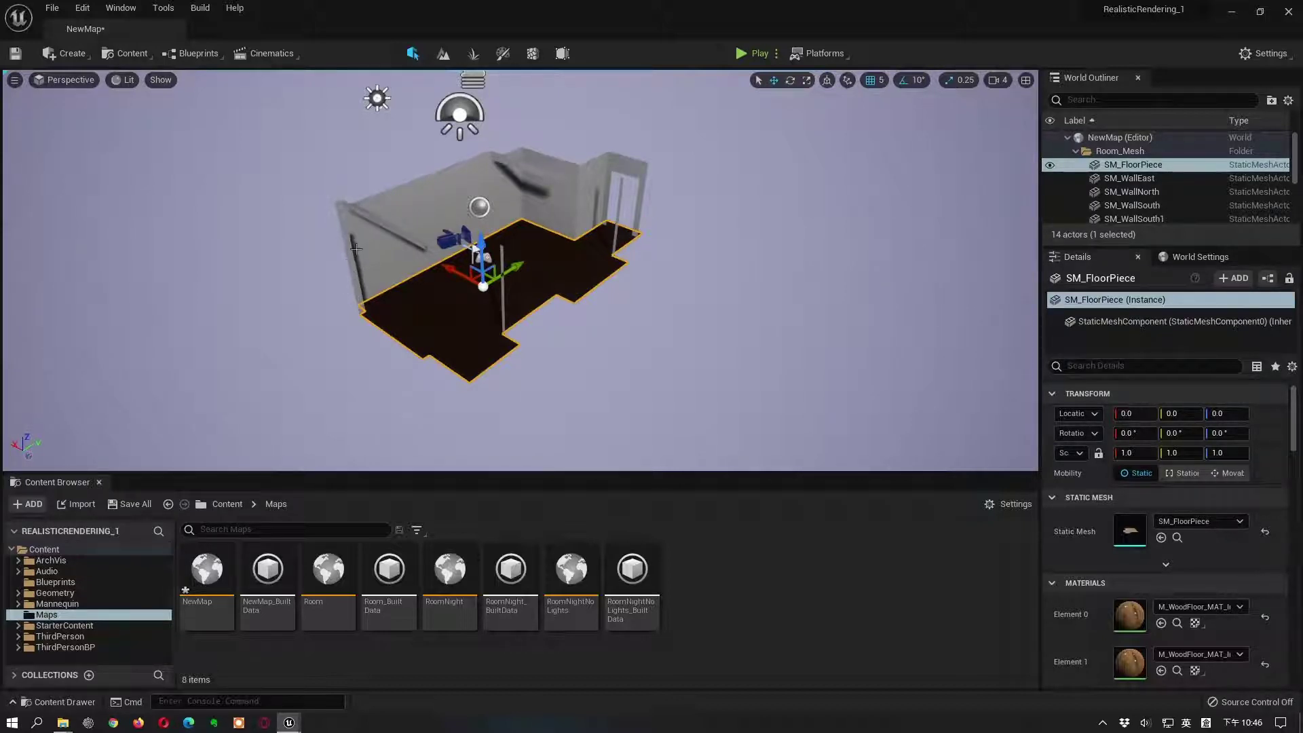
{"action": "left_click_drag", "start_coordinate": [425, 301], "coordinate": [394, 228], "text": "alt"}
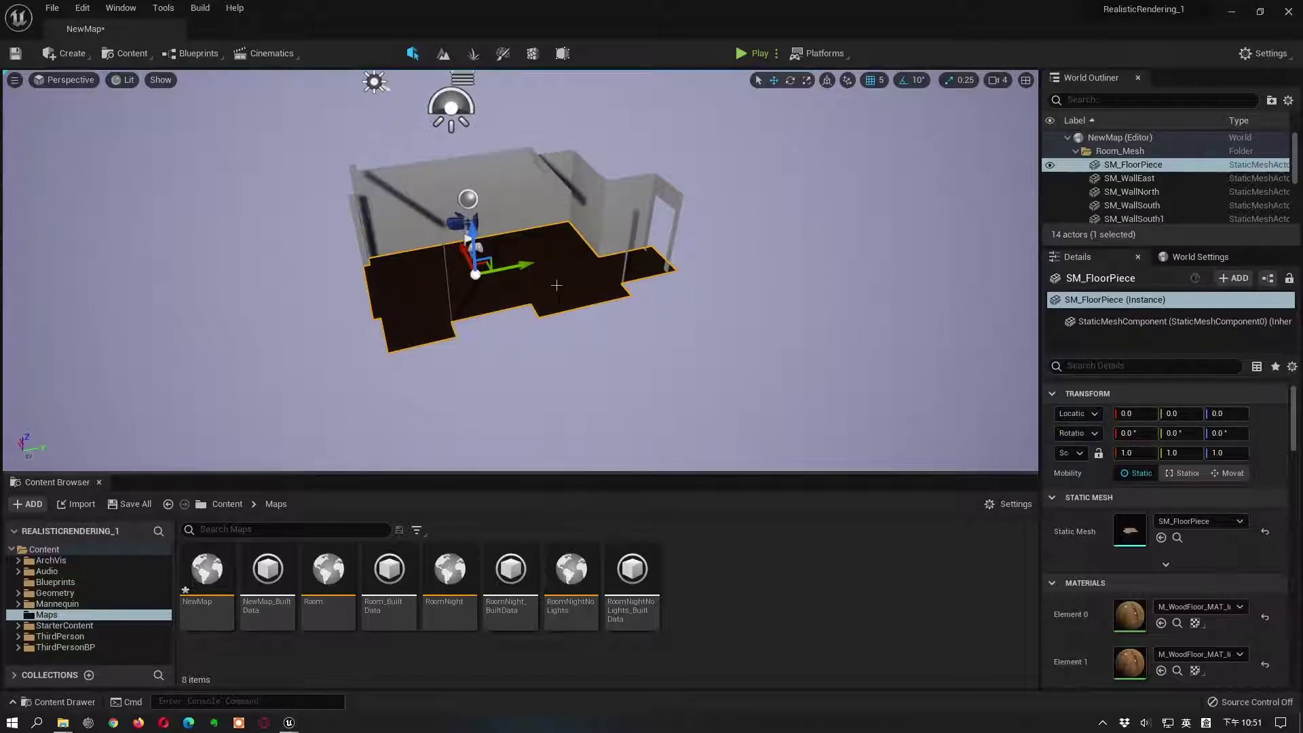
{"action": "key", "text": "f"}
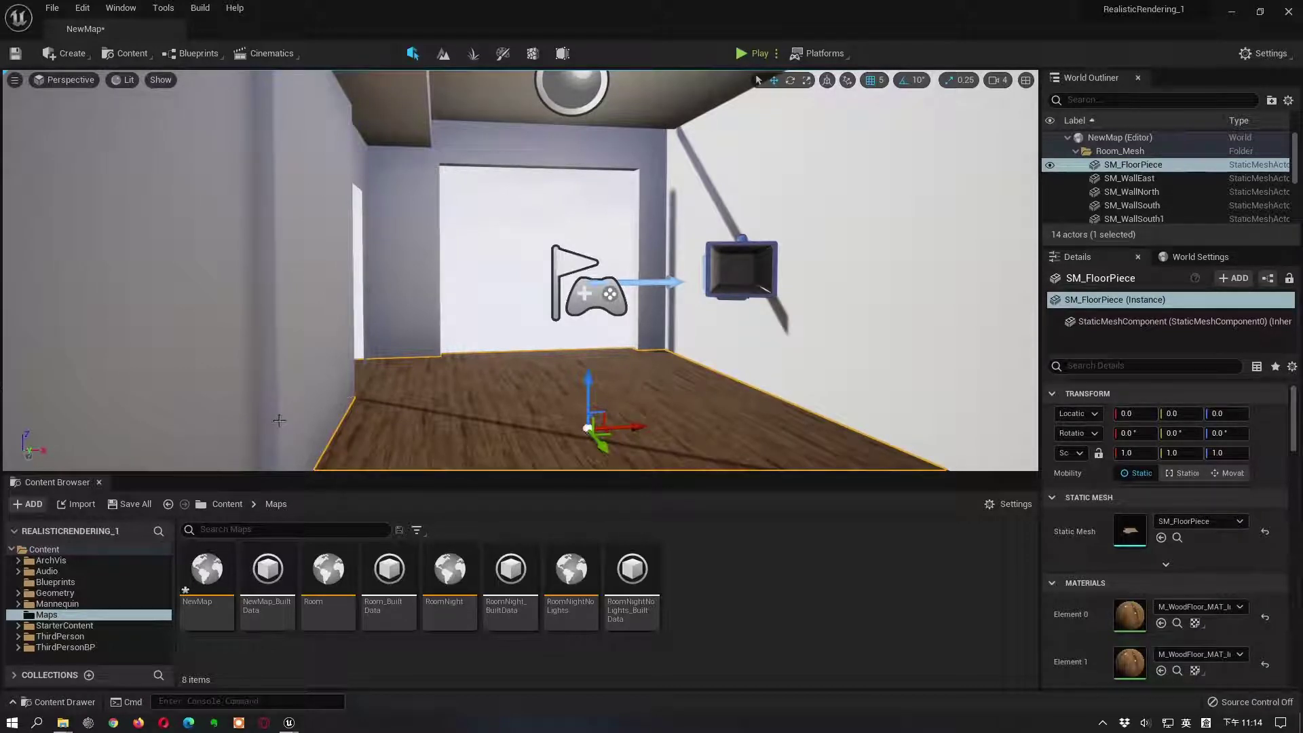
Step: Place the SM_Room_OuterShell mesh from ArchVis/Mesh in the level and reset its location to 0, 0, 0
{"action": "left_click", "coordinate": [49, 562]}
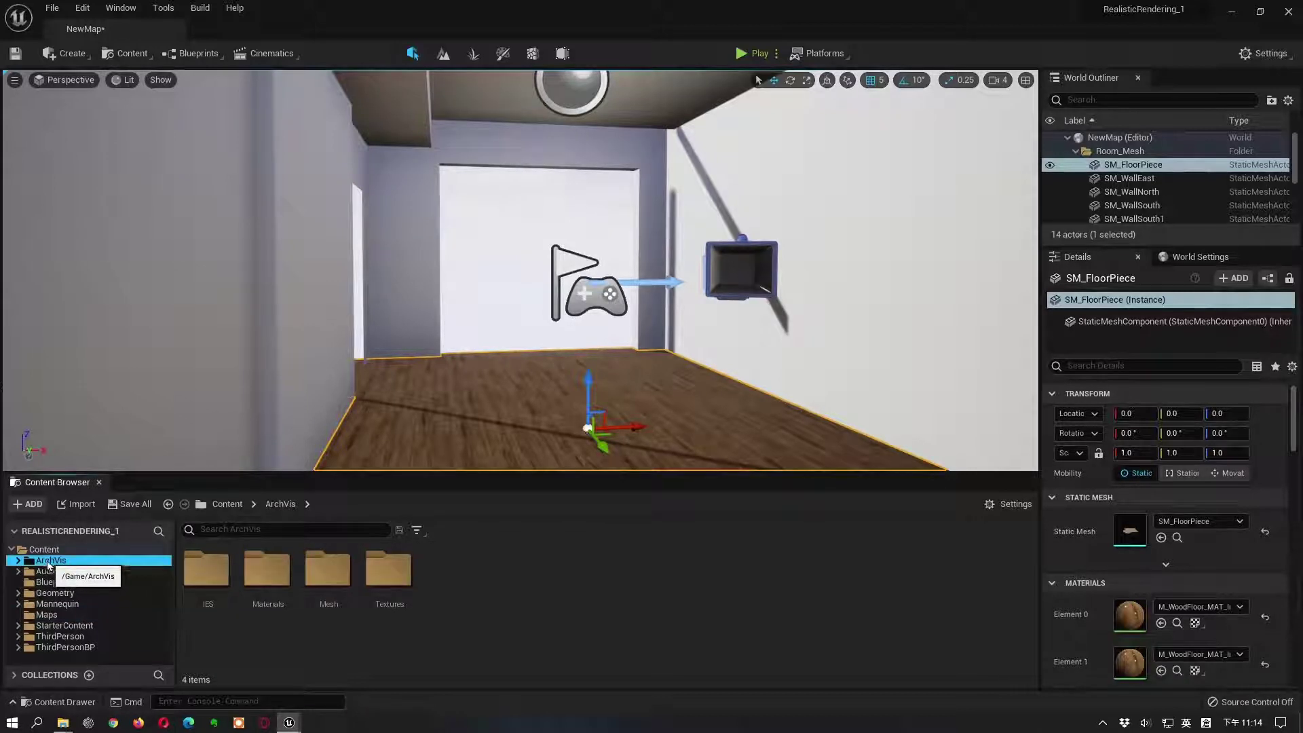
{"action": "double_click", "coordinate": [332, 573]}
{"action": "scroll", "coordinate": [393, 580], "scroll_direction": "down", "scroll_amount": 5}
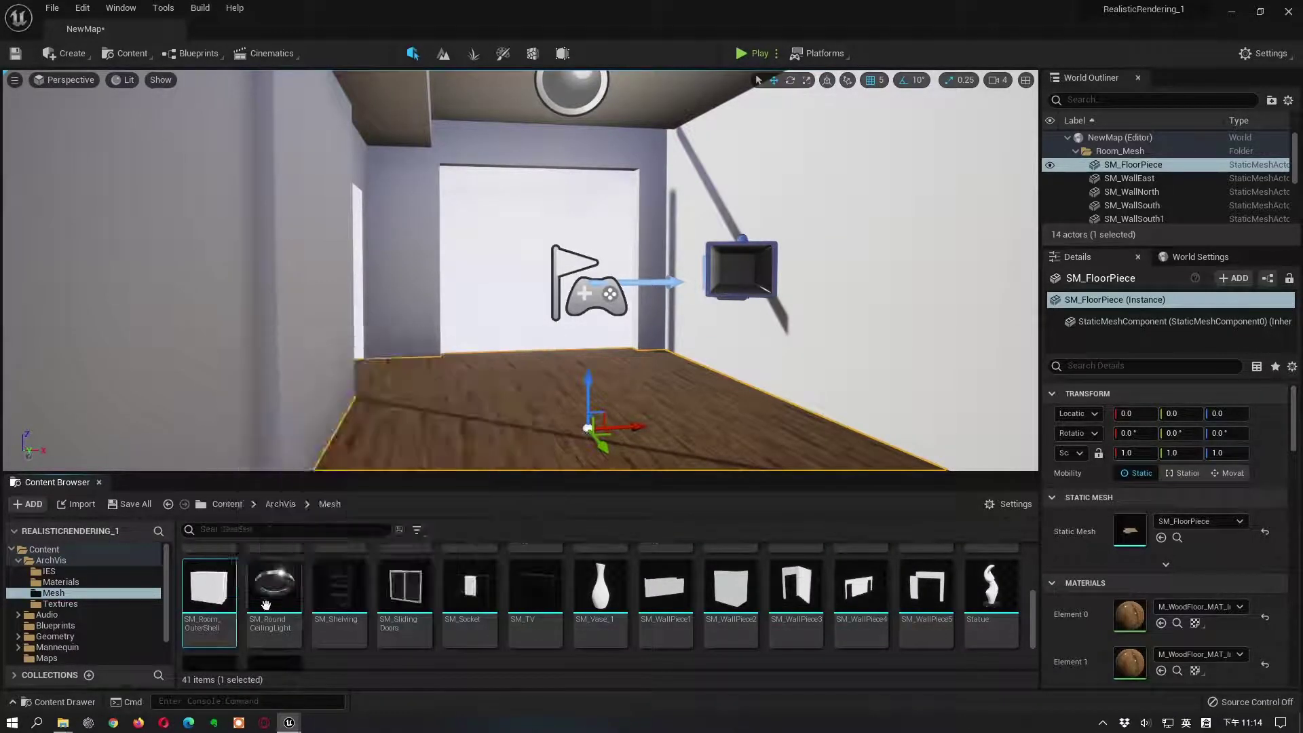
{"action": "left_click_drag", "start_coordinate": [222, 606], "coordinate": [512, 332]}
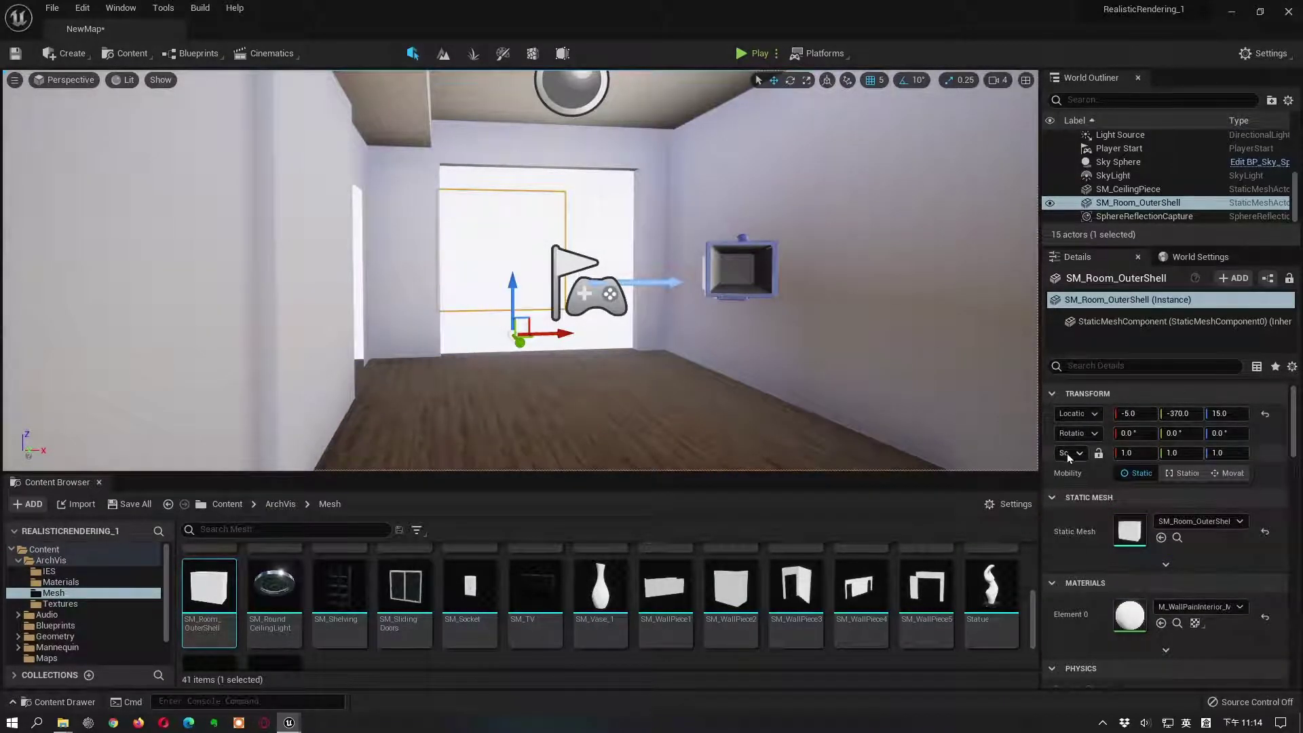
{"action": "left_click", "coordinate": [1265, 415]}
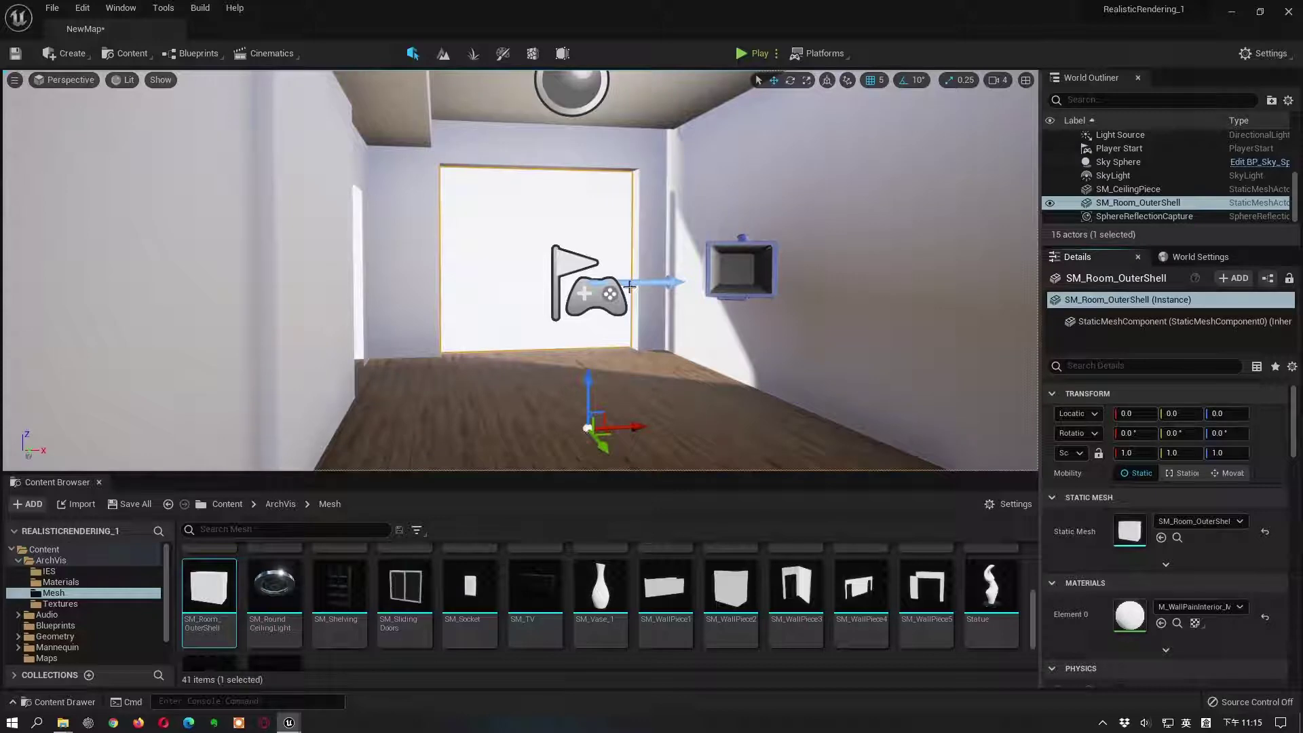
Step: Frame SM_Room_OuterShell and examine how it encloses the room from outside
{"action": "left_click", "coordinate": [1155, 209]}
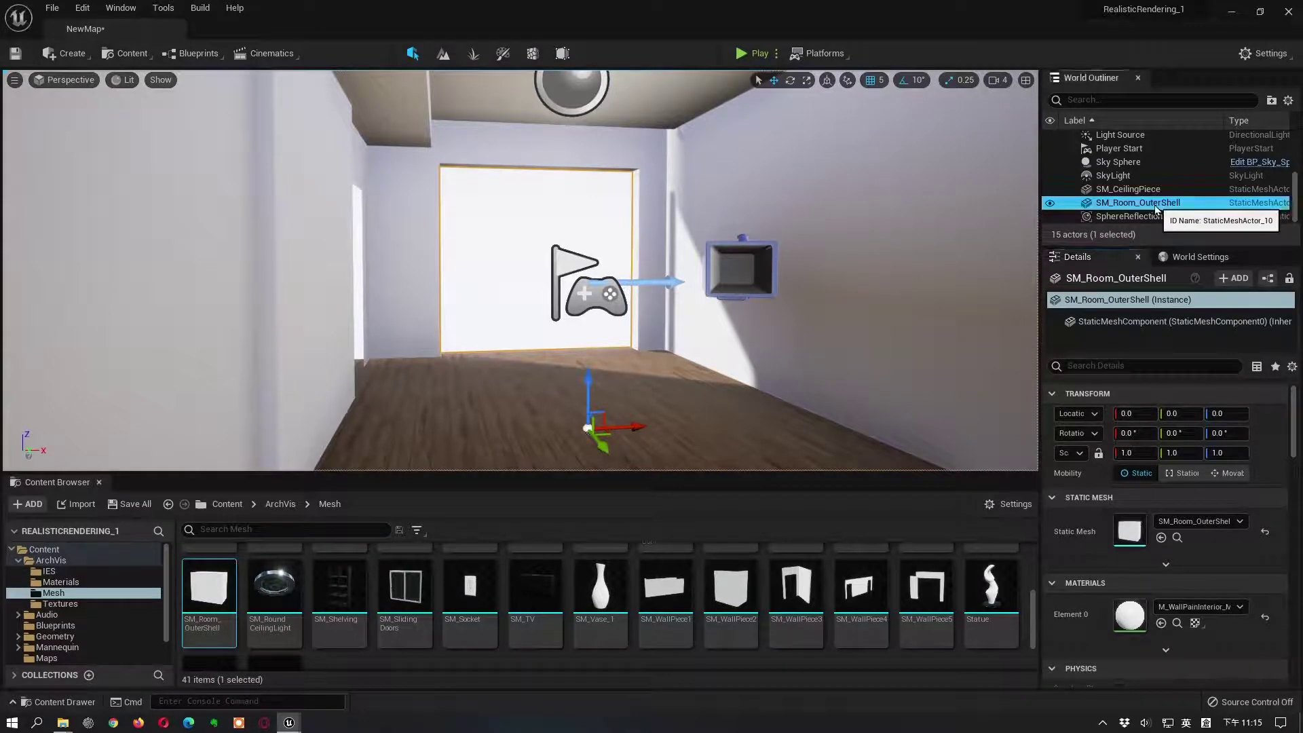
{"action": "key", "text": "f"}
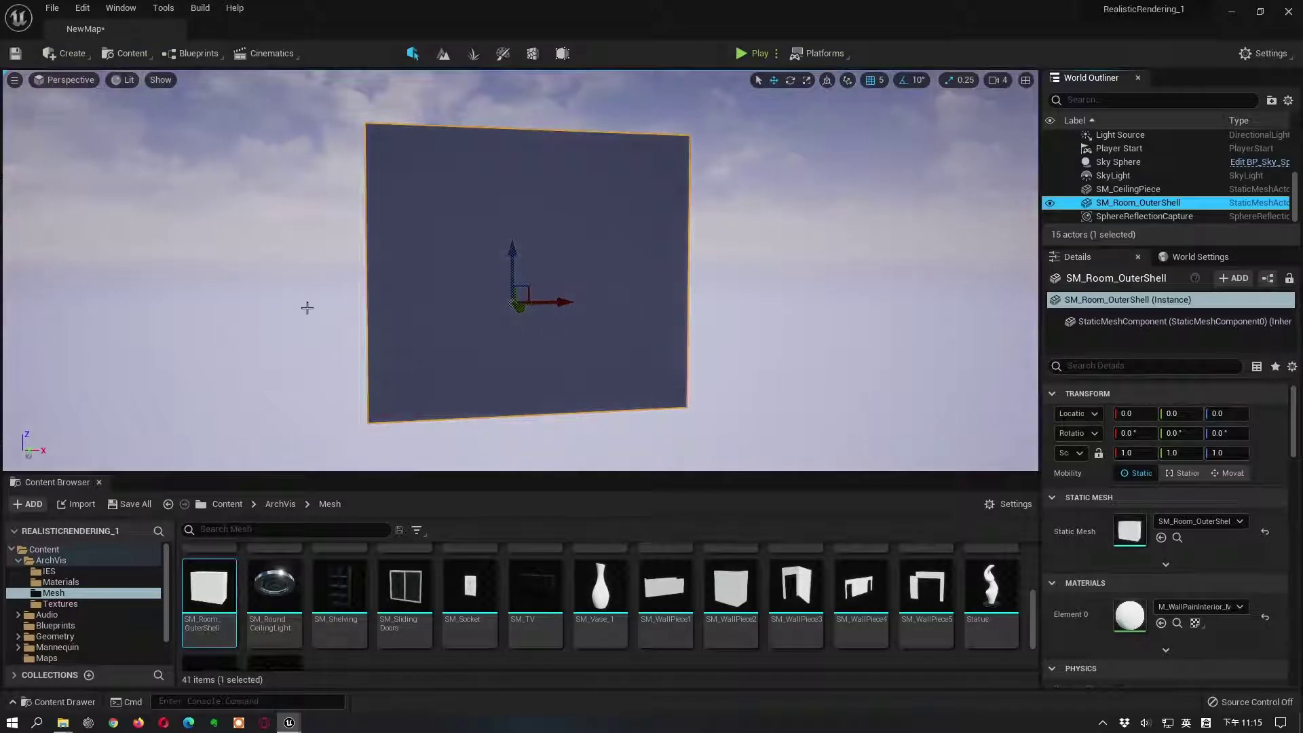
{"action": "mouse_move", "coordinate": [316, 325]}
{"action": "left_mouse_down", "text": "alt"}
{"action": "mouse_move", "coordinate": [563, 327]}
{"action": "mouse_move", "coordinate": [318, 323]}
{"action": "left_mouse_up", "text": "alt"}
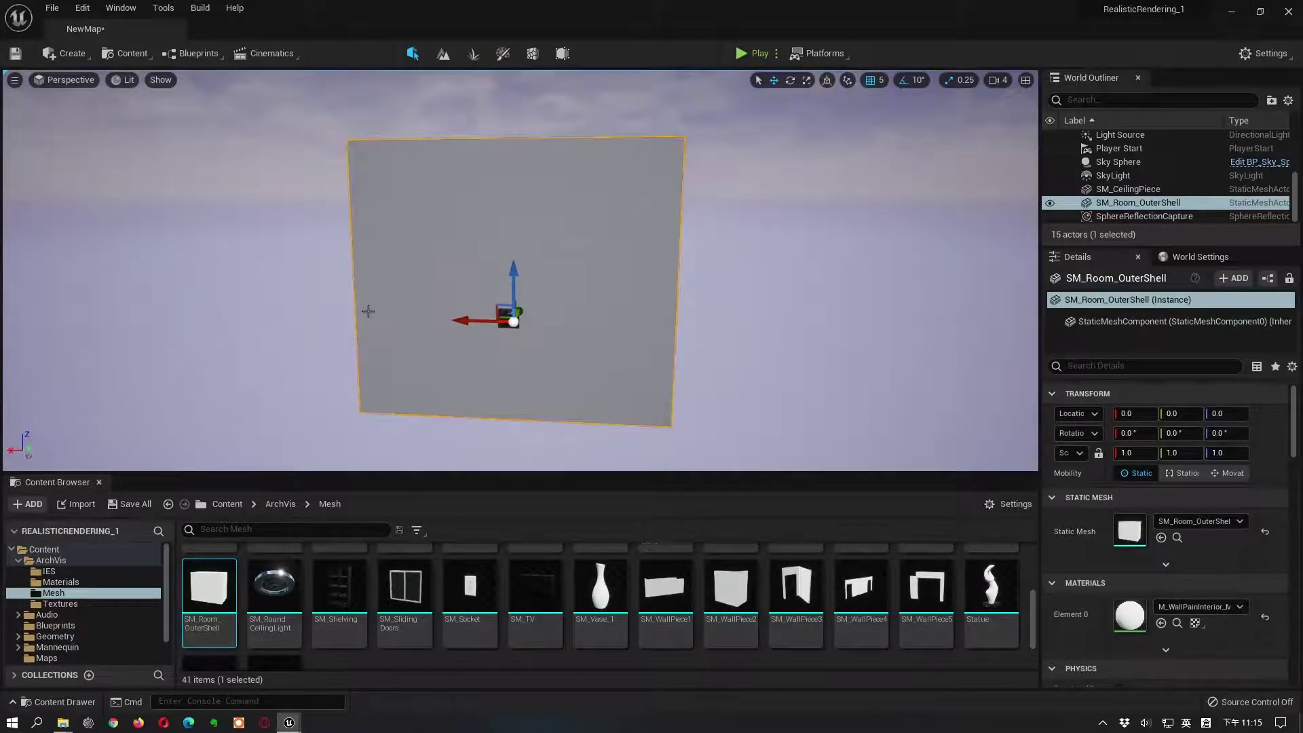
{"action": "scroll", "coordinate": [363, 307], "scroll_direction": "up", "scroll_amount": 5}
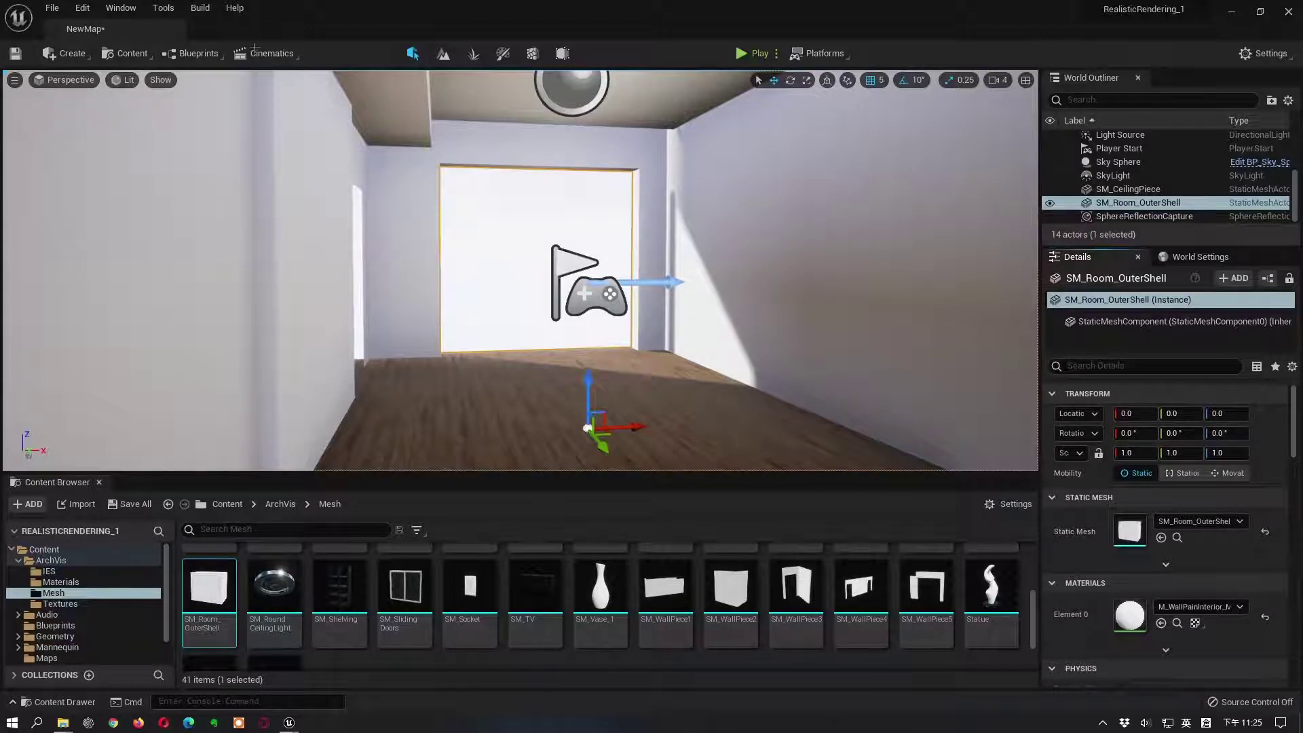
Step: Build only the lighting for NewMap with the outer shell in place
{"action": "left_click", "coordinate": [201, 8]}
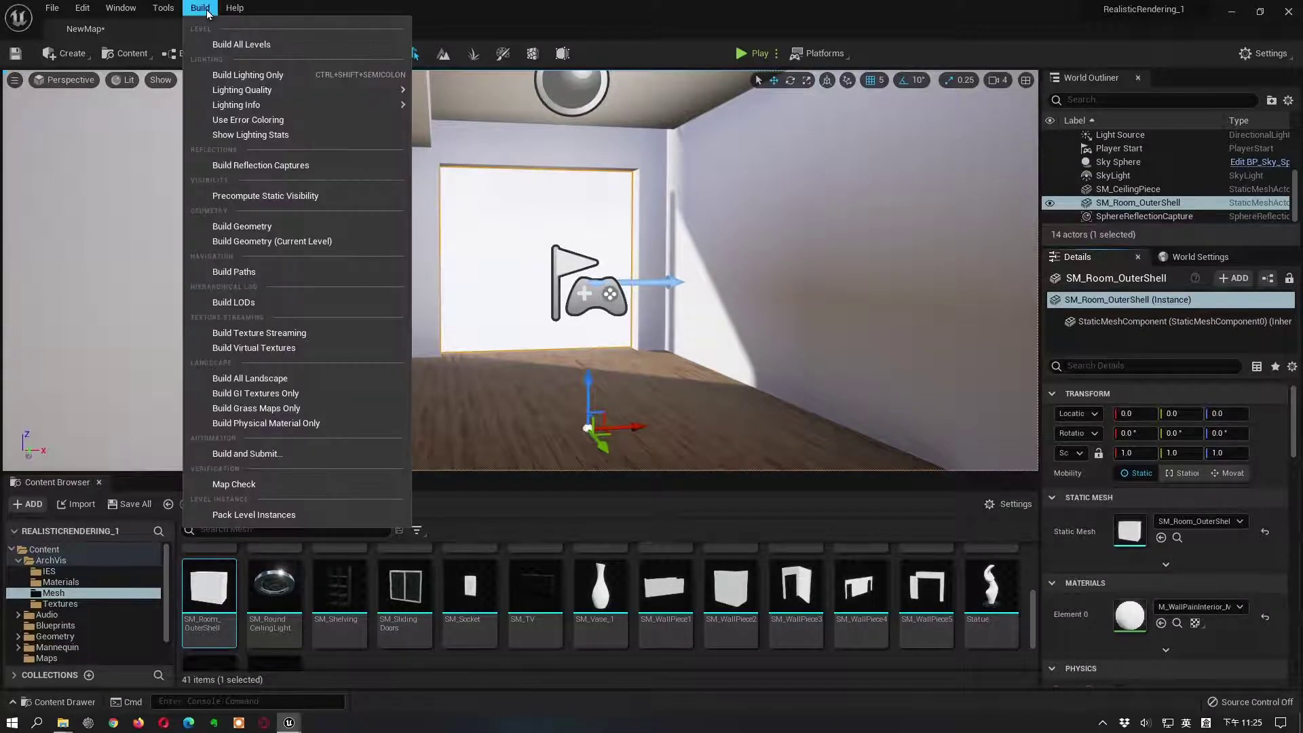
{"action": "left_click", "coordinate": [251, 76]}
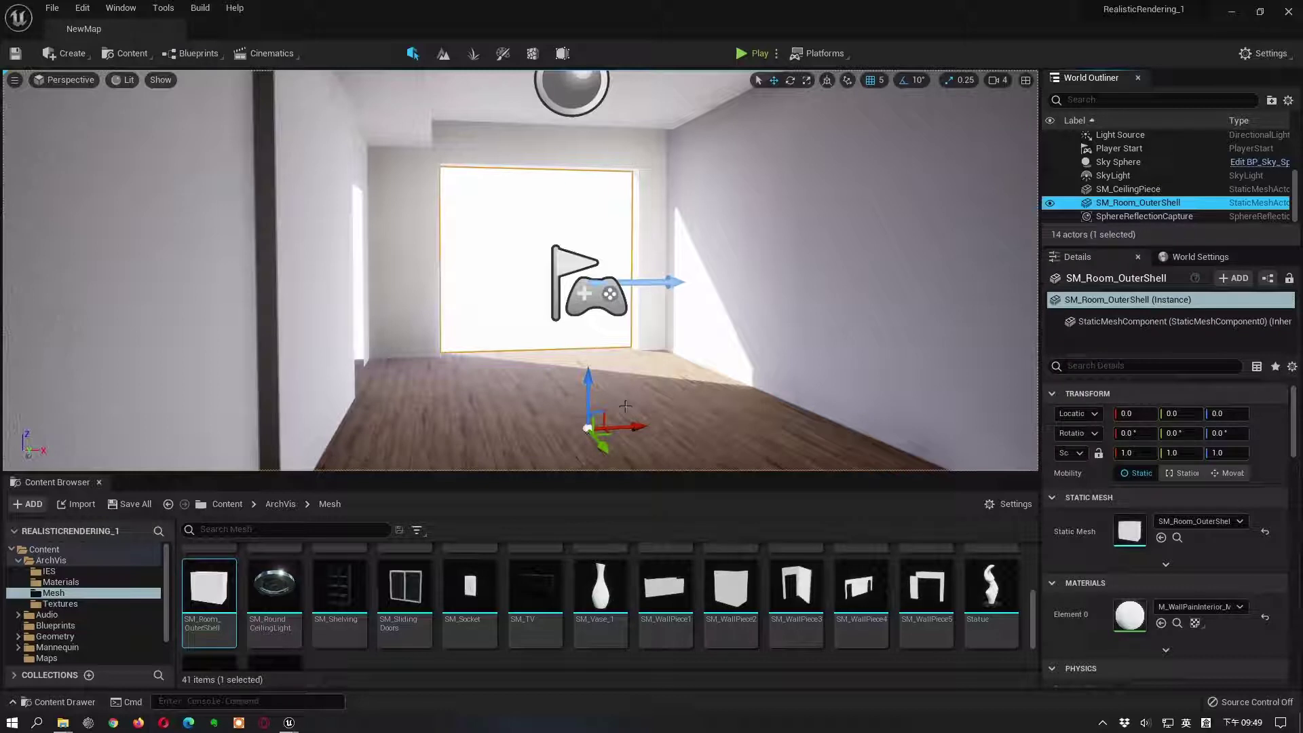
Step: Review the available lighting quality levels for the lighting build and look down the room towards the doorways
{"action": "left_click", "coordinate": [197, 10]}
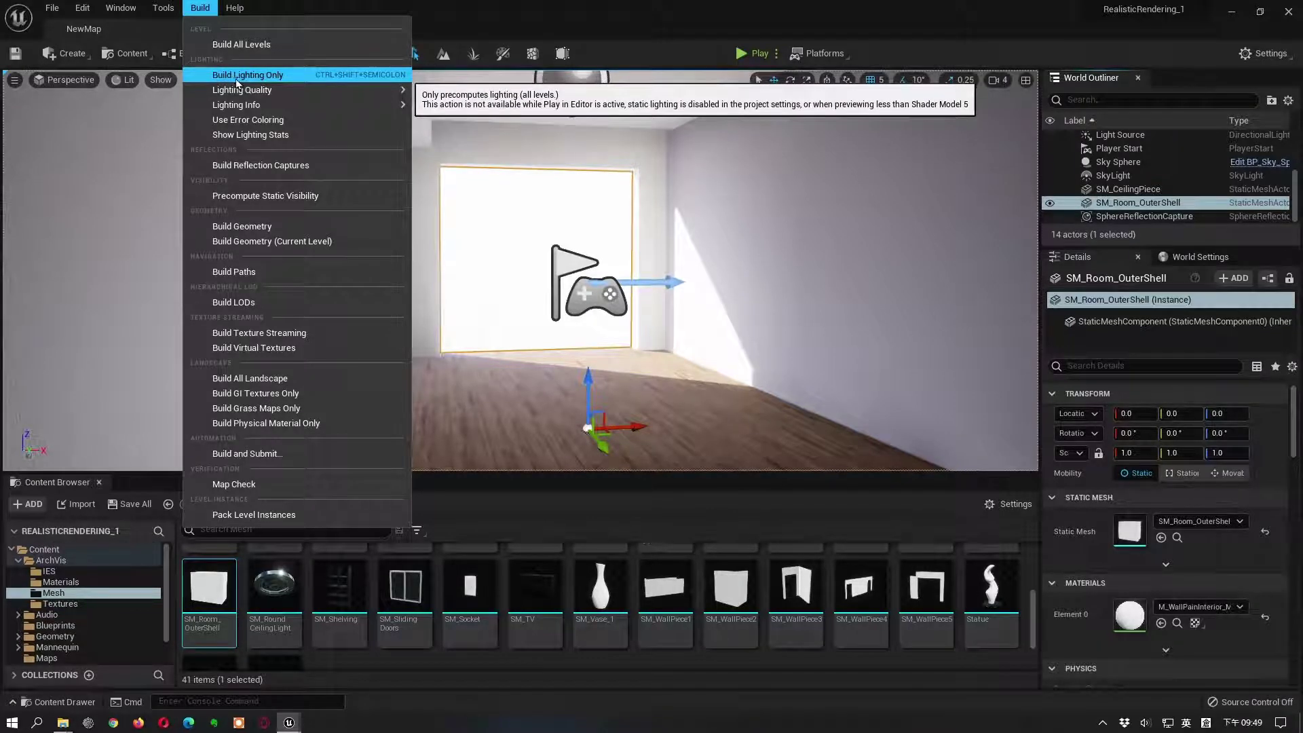
{"action": "mouse_move", "coordinate": [242, 90]}
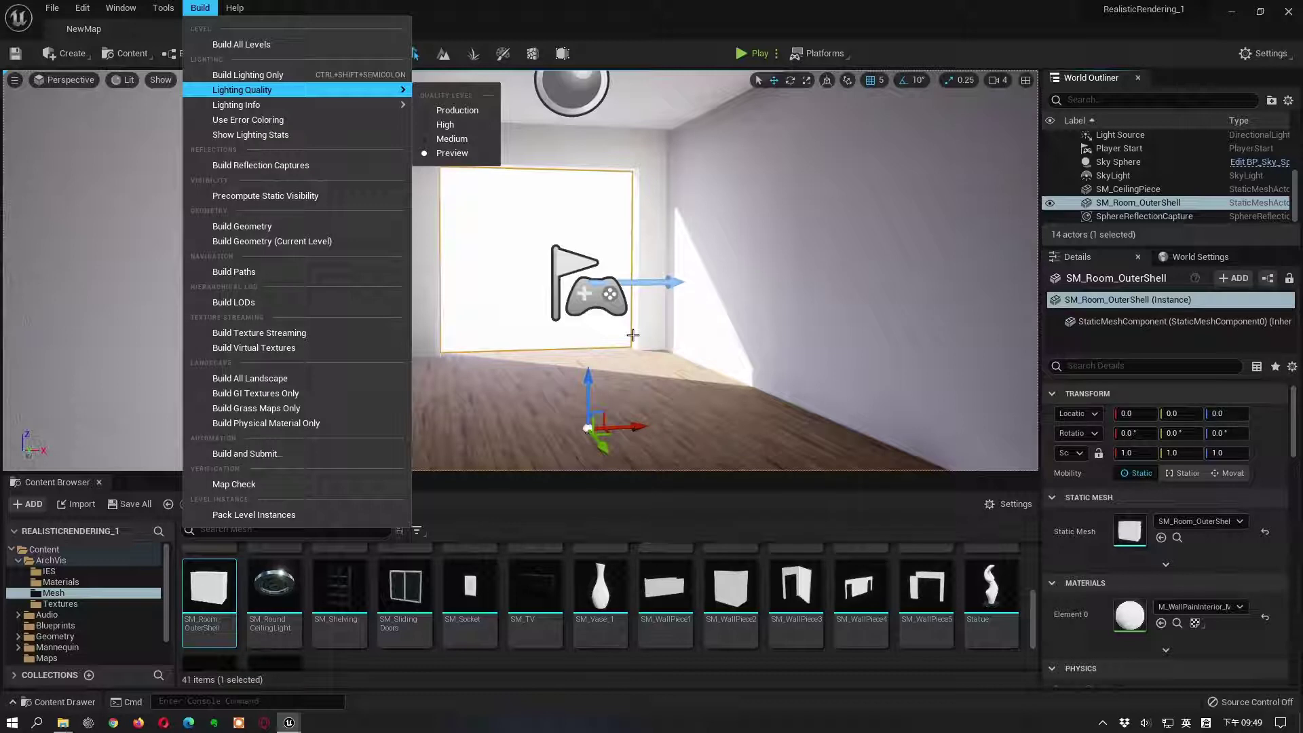
{"action": "left_click", "coordinate": [761, 22]}
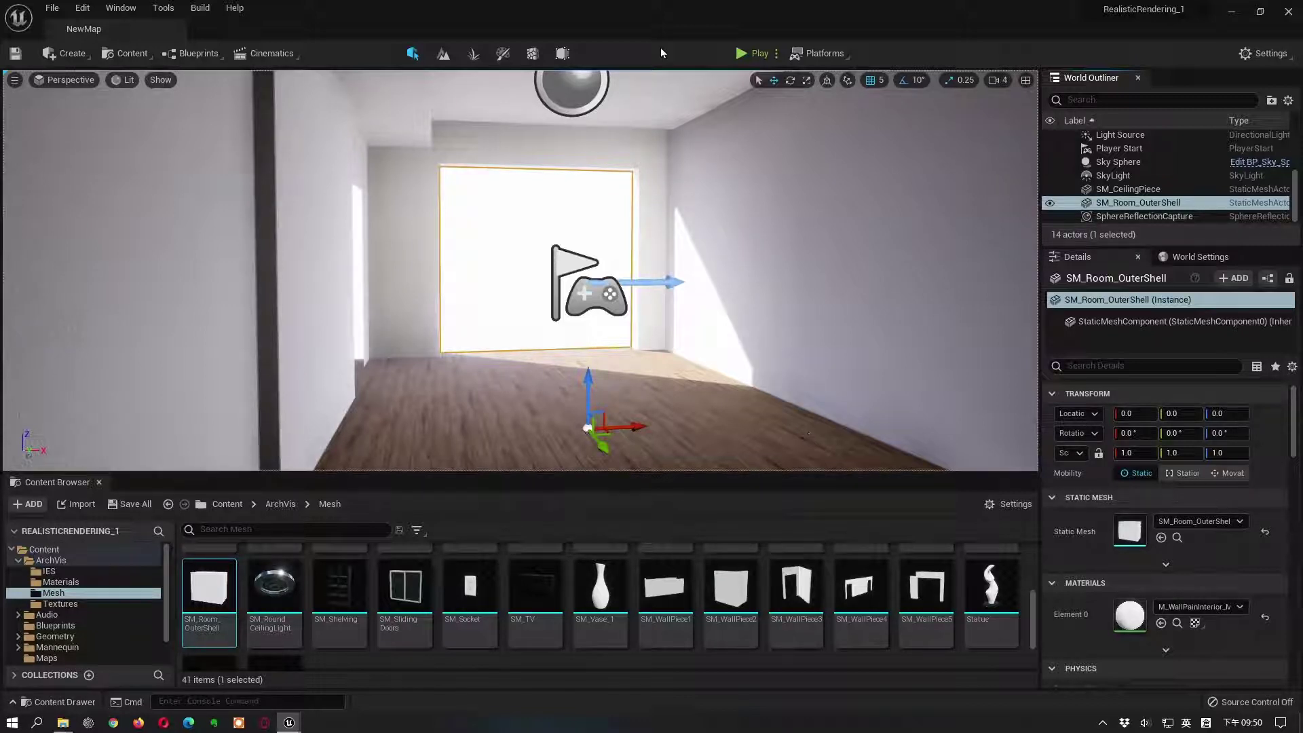
{"action": "left_click", "coordinate": [581, 236]}
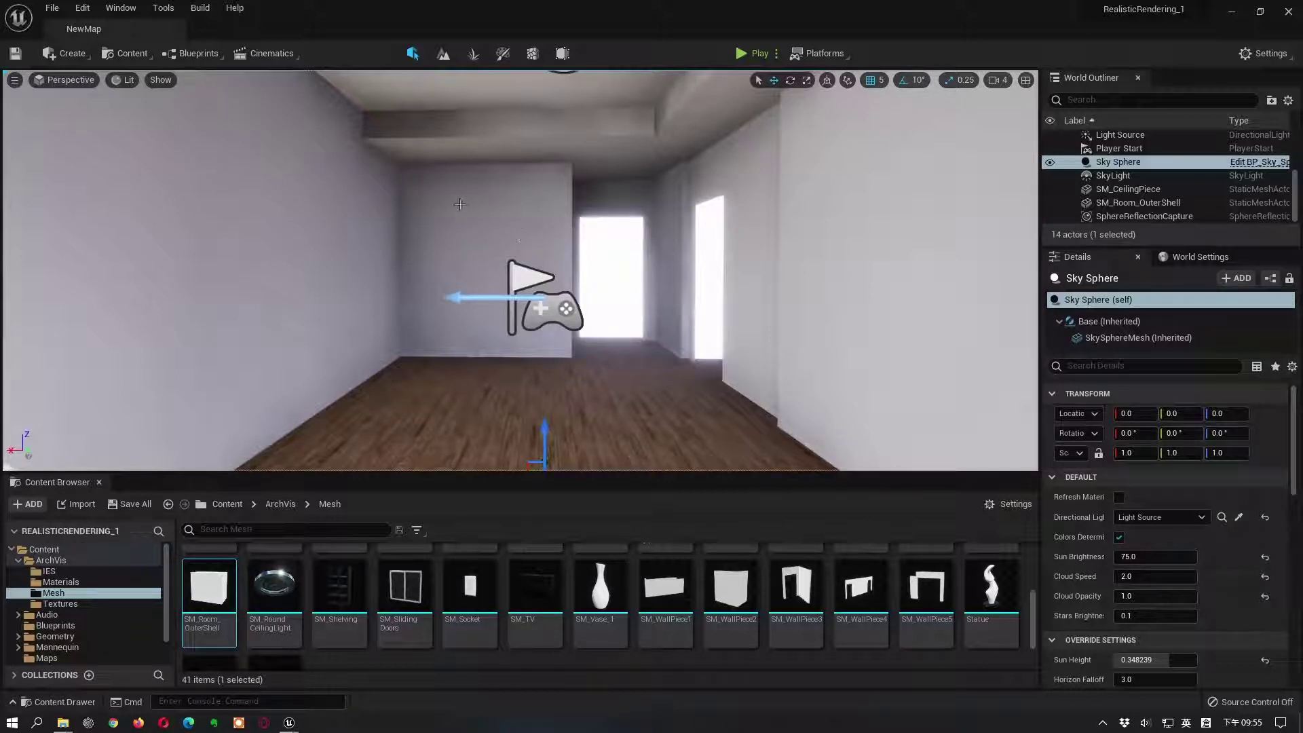
Step: Set the lighting quality to High and build only the lighting for the level
{"action": "left_click", "coordinate": [201, 9]}
{"action": "mouse_move", "coordinate": [222, 95]}
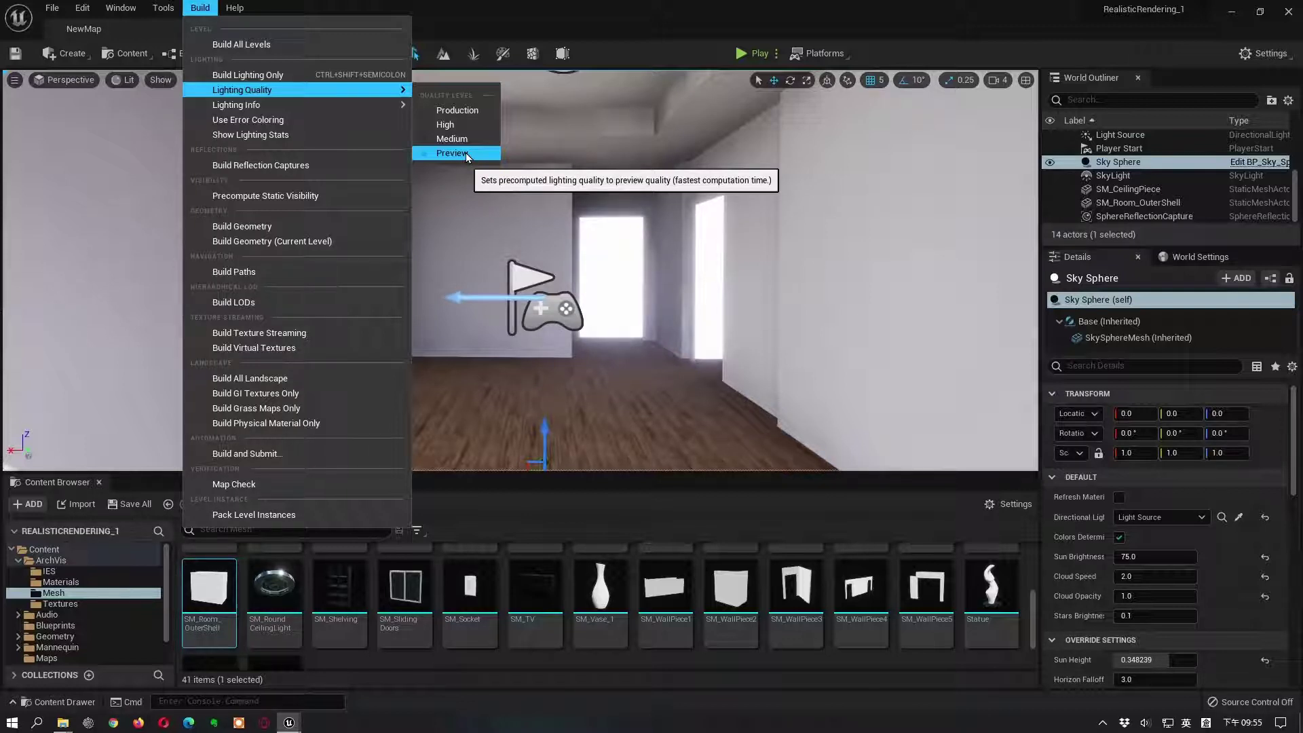
{"action": "left_click", "coordinate": [446, 125]}
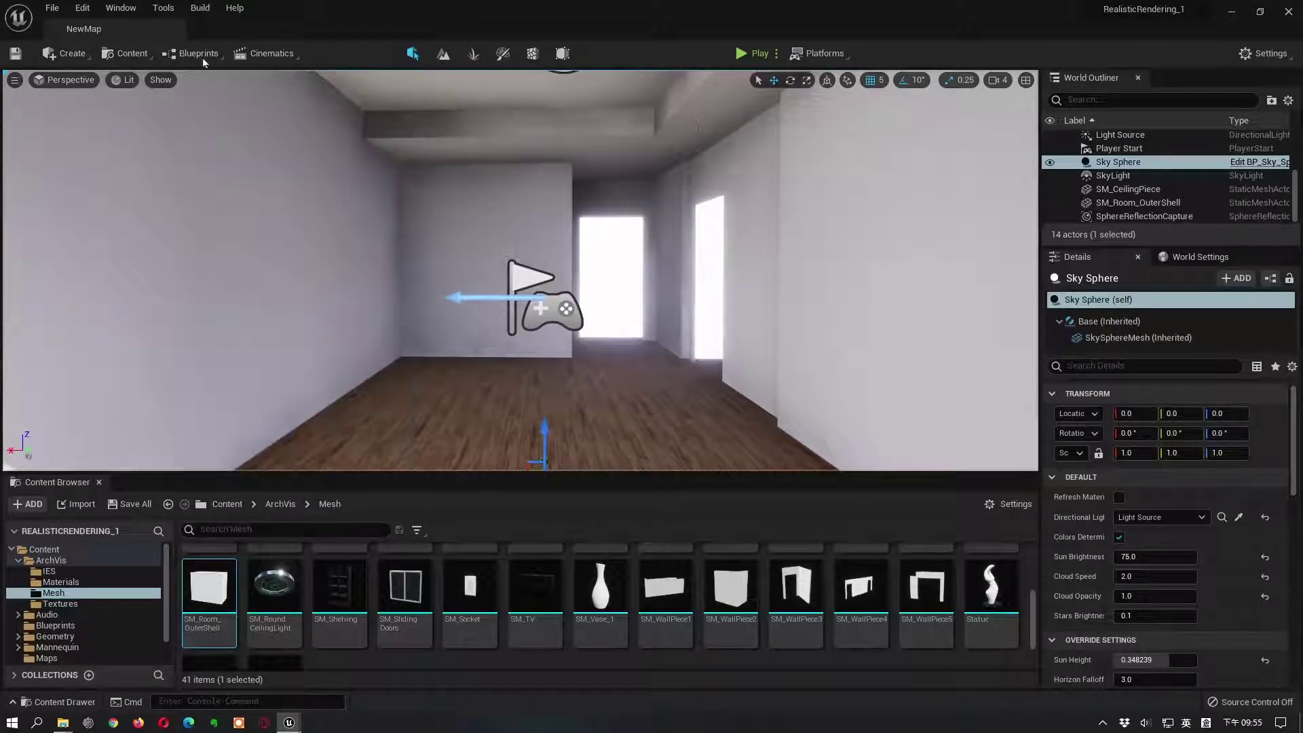
{"action": "left_click", "coordinate": [209, 10]}
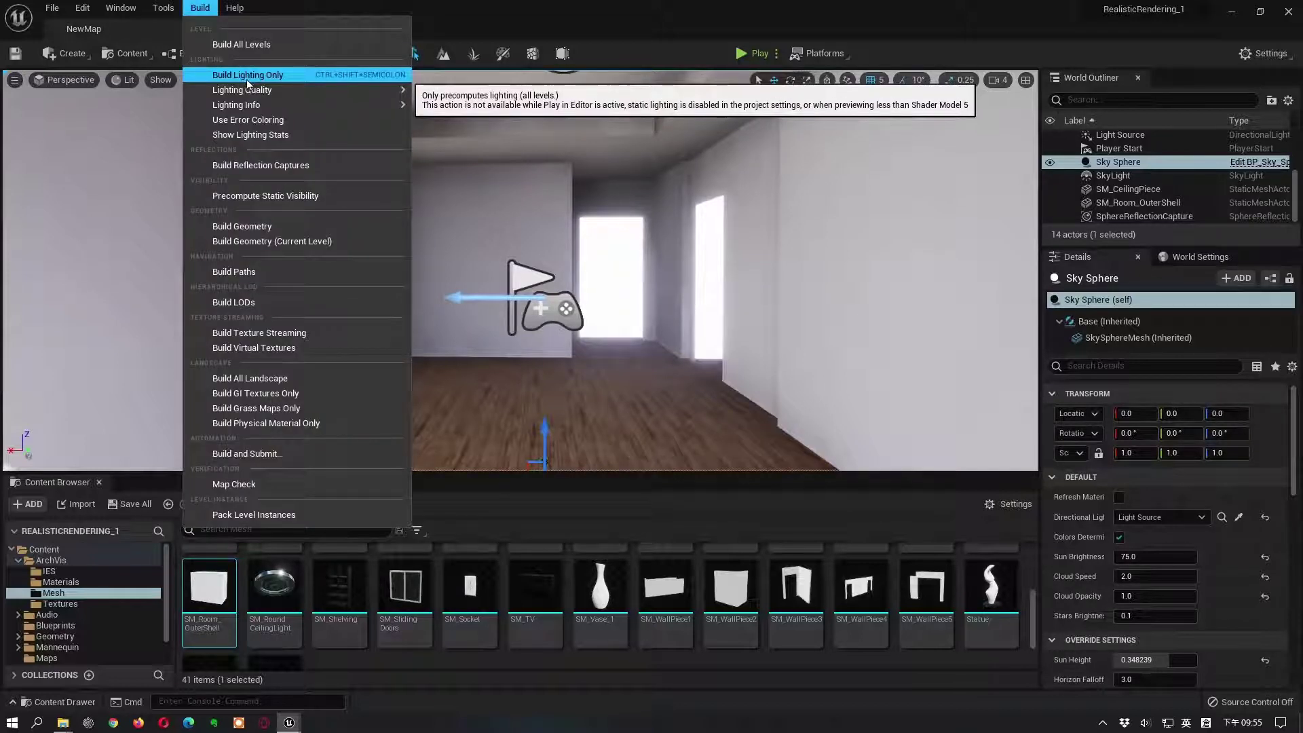
{"action": "left_click", "coordinate": [248, 76]}
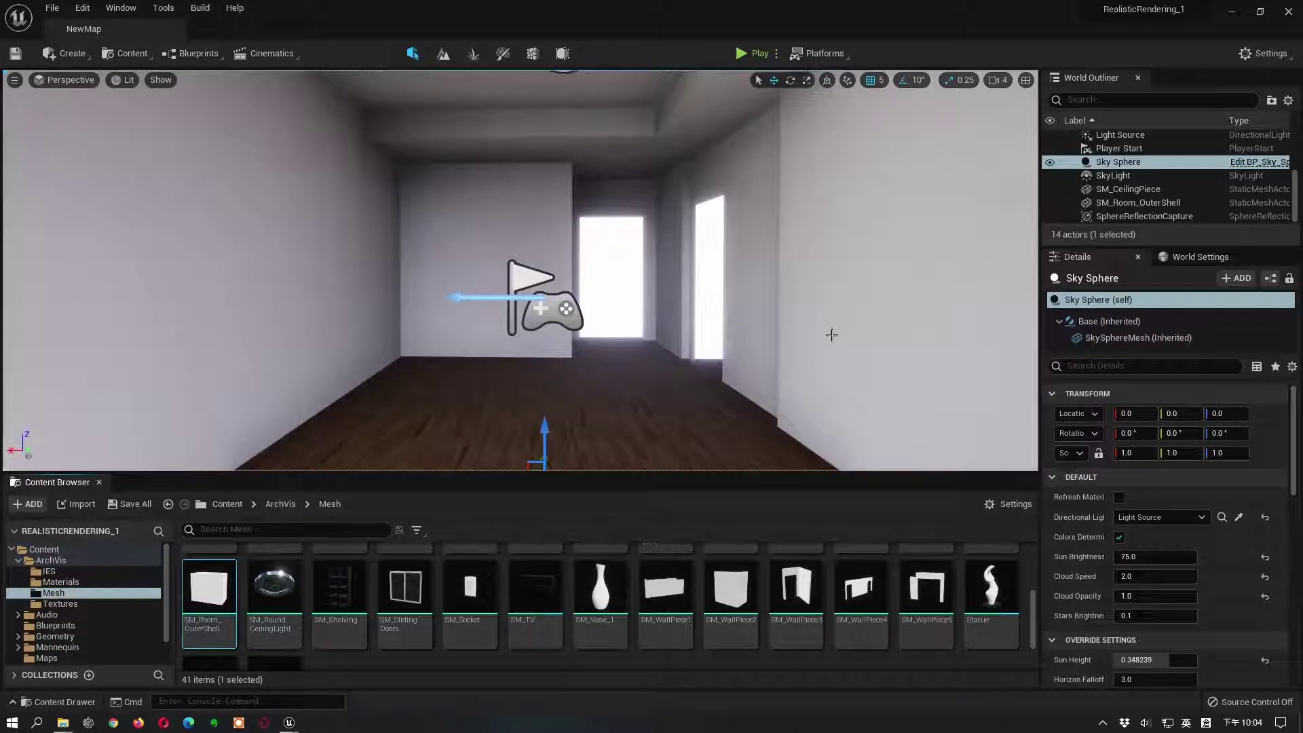
Step: Set the position grid snap to 10 and place SM_Door in the doorway at the far end of the corridor
{"action": "left_click", "coordinate": [880, 82]}
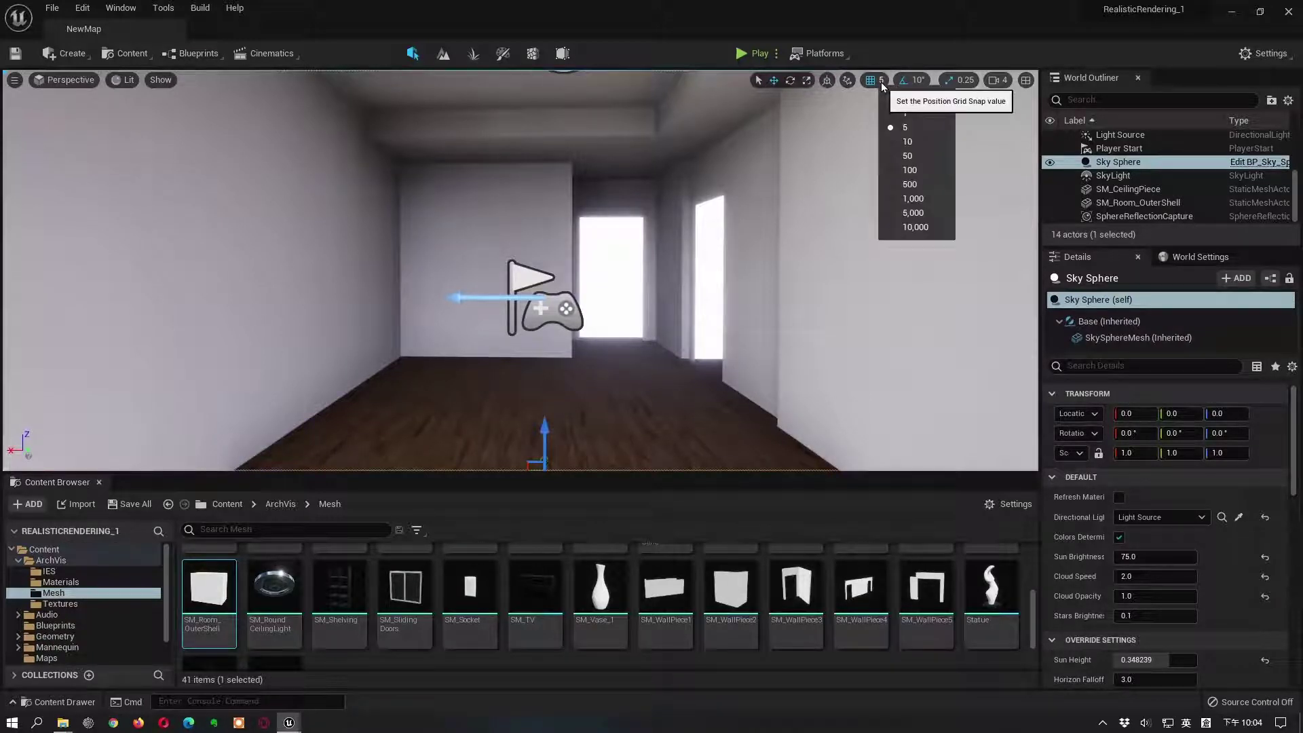
{"action": "left_click", "coordinate": [910, 143]}
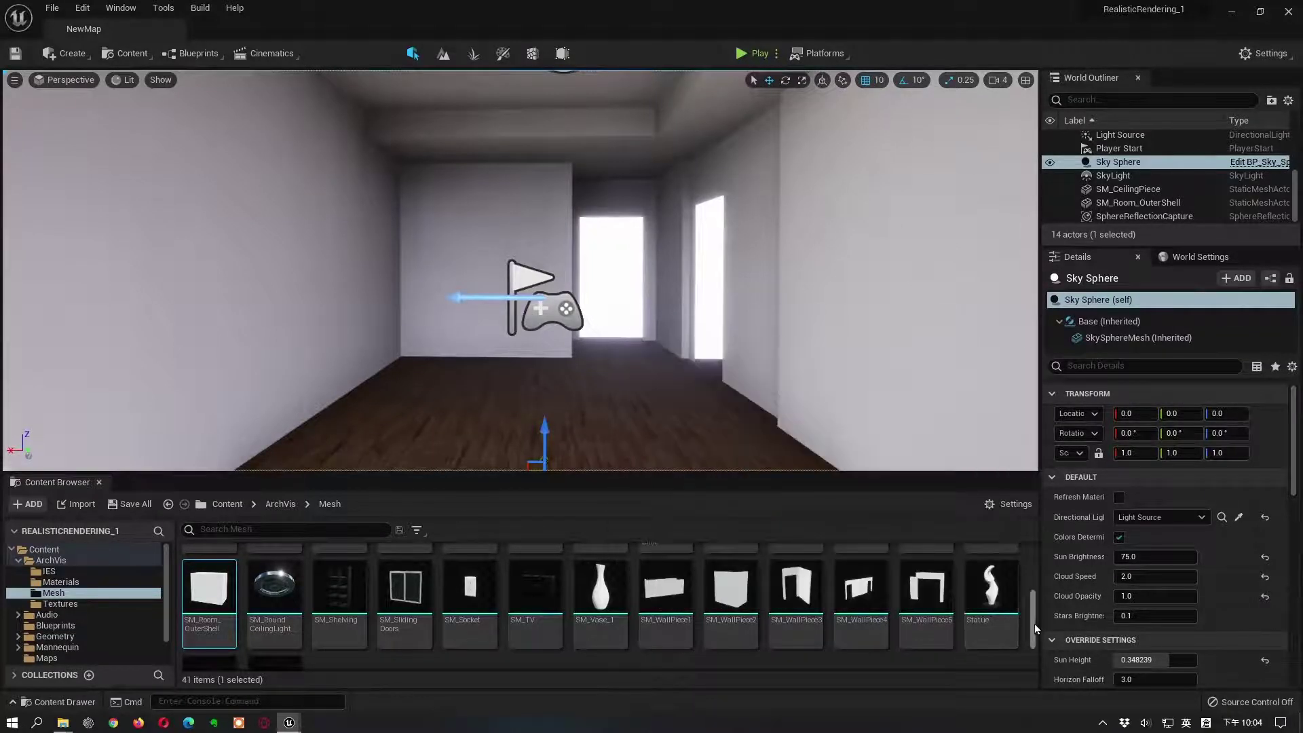
{"action": "left_click_drag", "start_coordinate": [1034, 624], "coordinate": [1030, 591]}
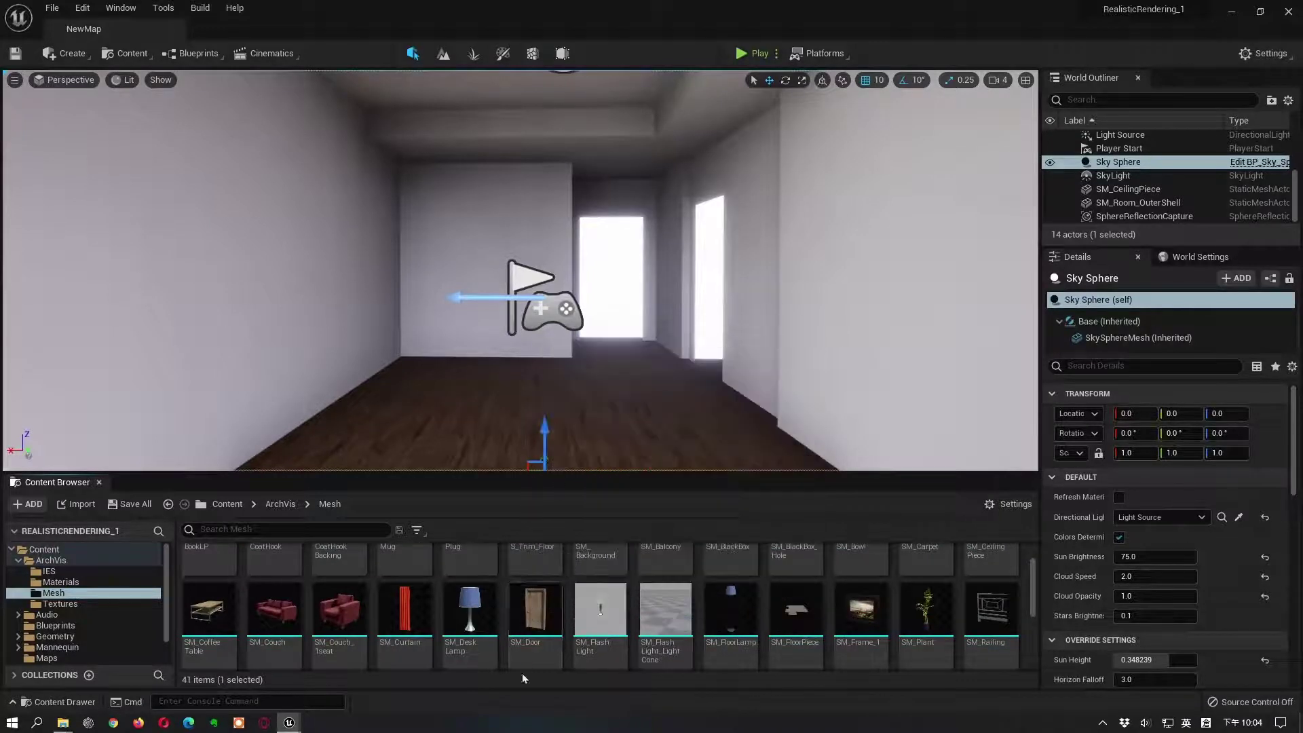
{"action": "left_click_drag", "start_coordinate": [536, 625], "coordinate": [614, 340]}
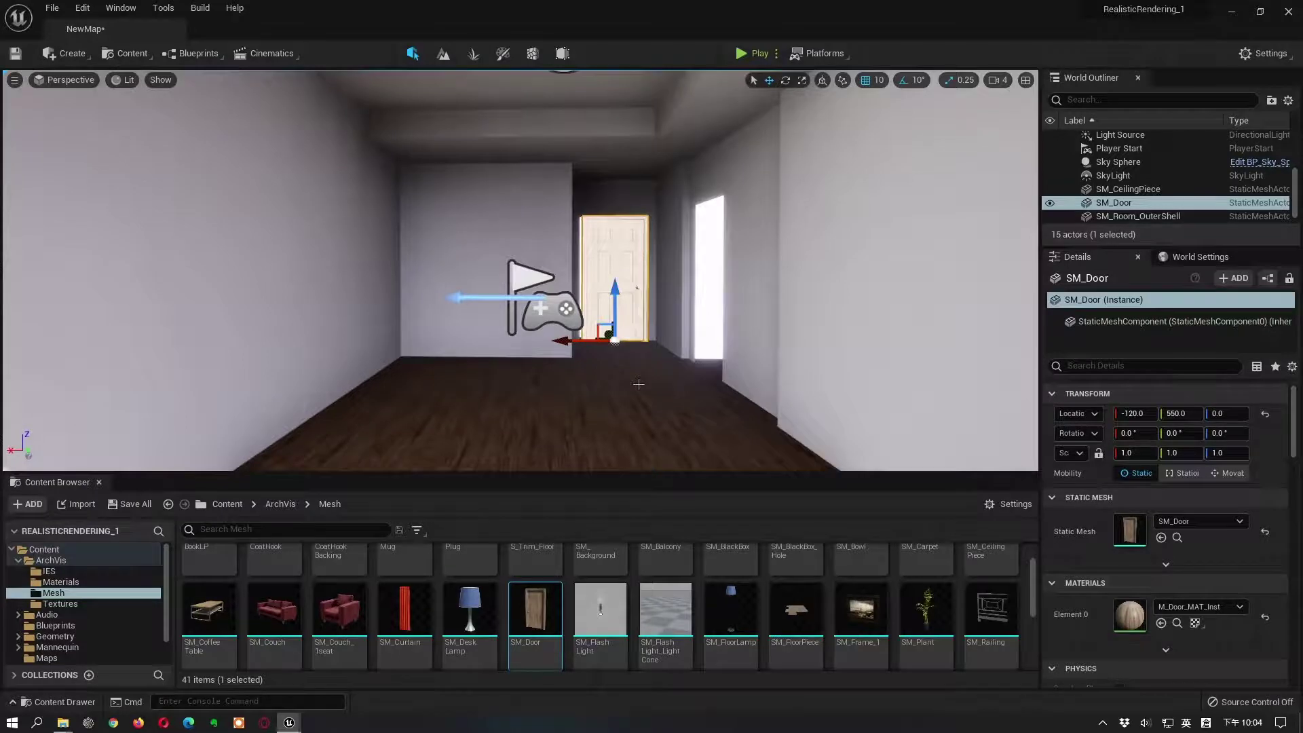
Step: Align SM_Door within the corridor doorway at X -115 and Y 560, reducing the position grid snap to 5
{"action": "key", "text": "f"}
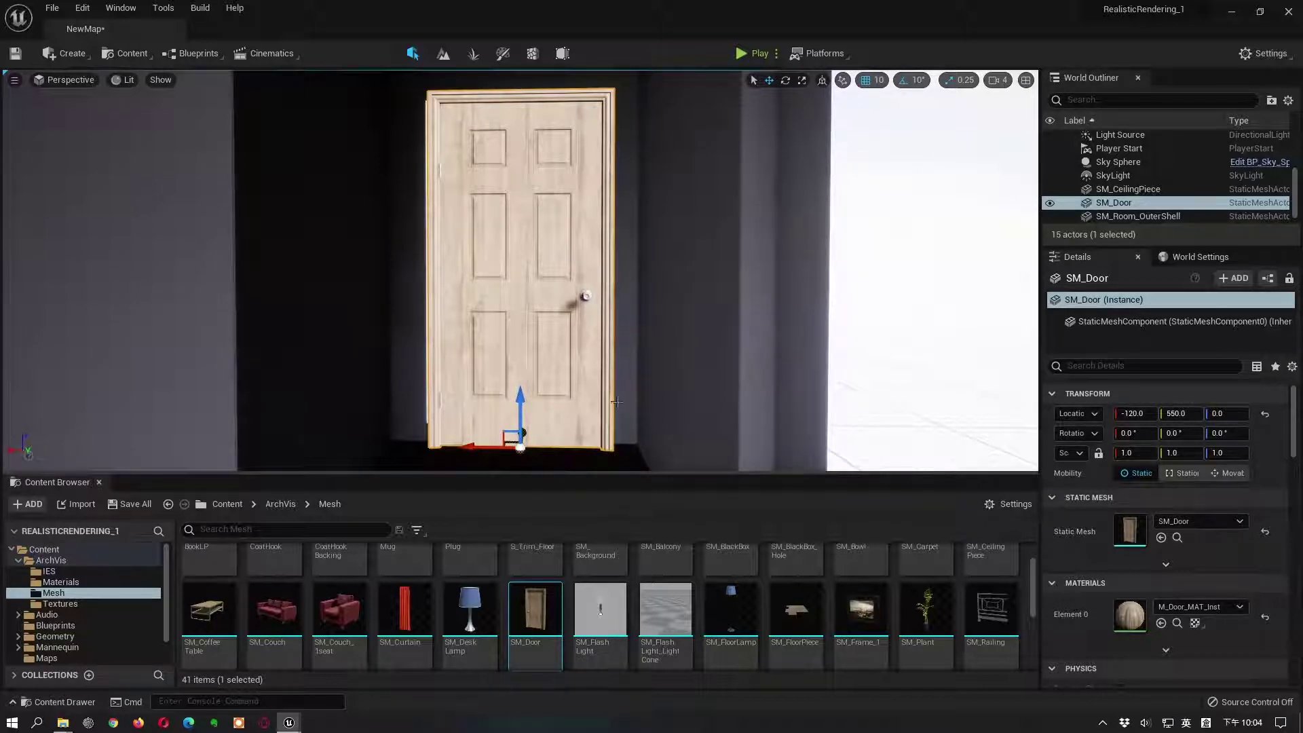
{"action": "left_click_drag", "start_coordinate": [630, 397], "coordinate": [576, 419], "text": "alt"}
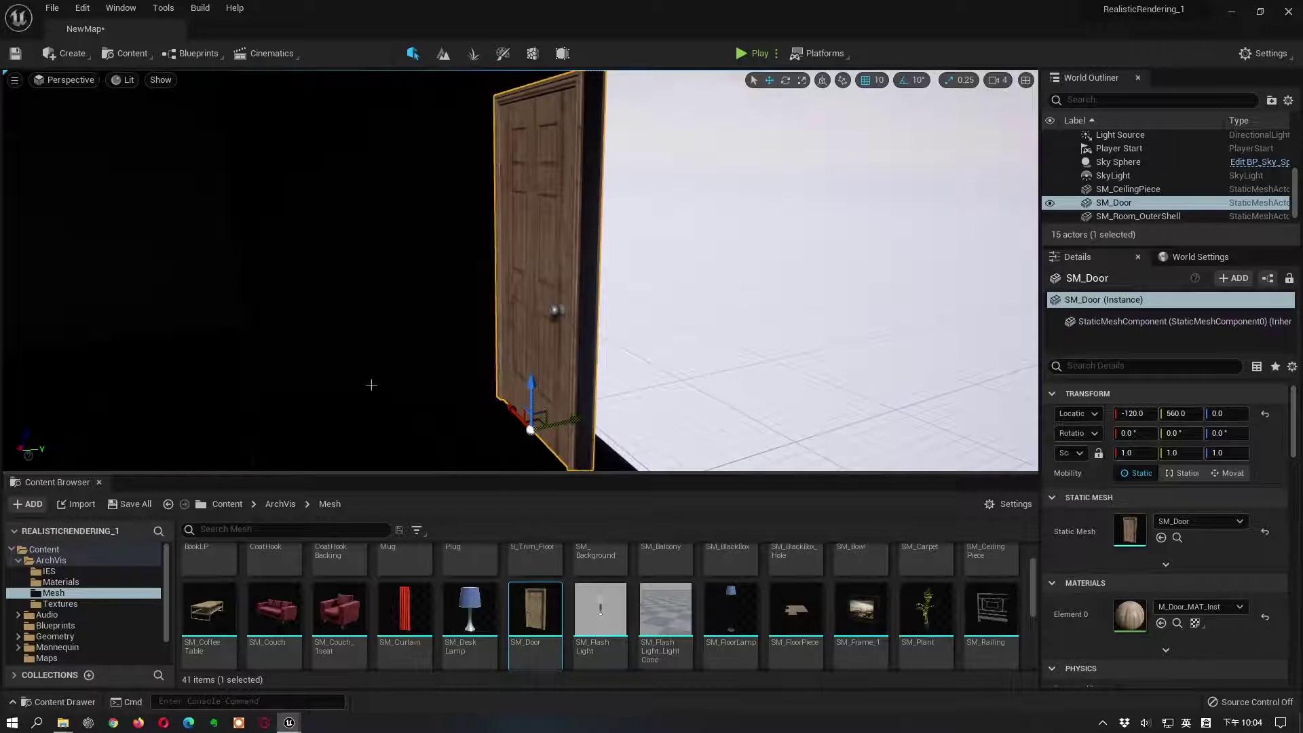
{"action": "left_click_drag", "start_coordinate": [370, 386], "coordinate": [495, 385], "text": "alt"}
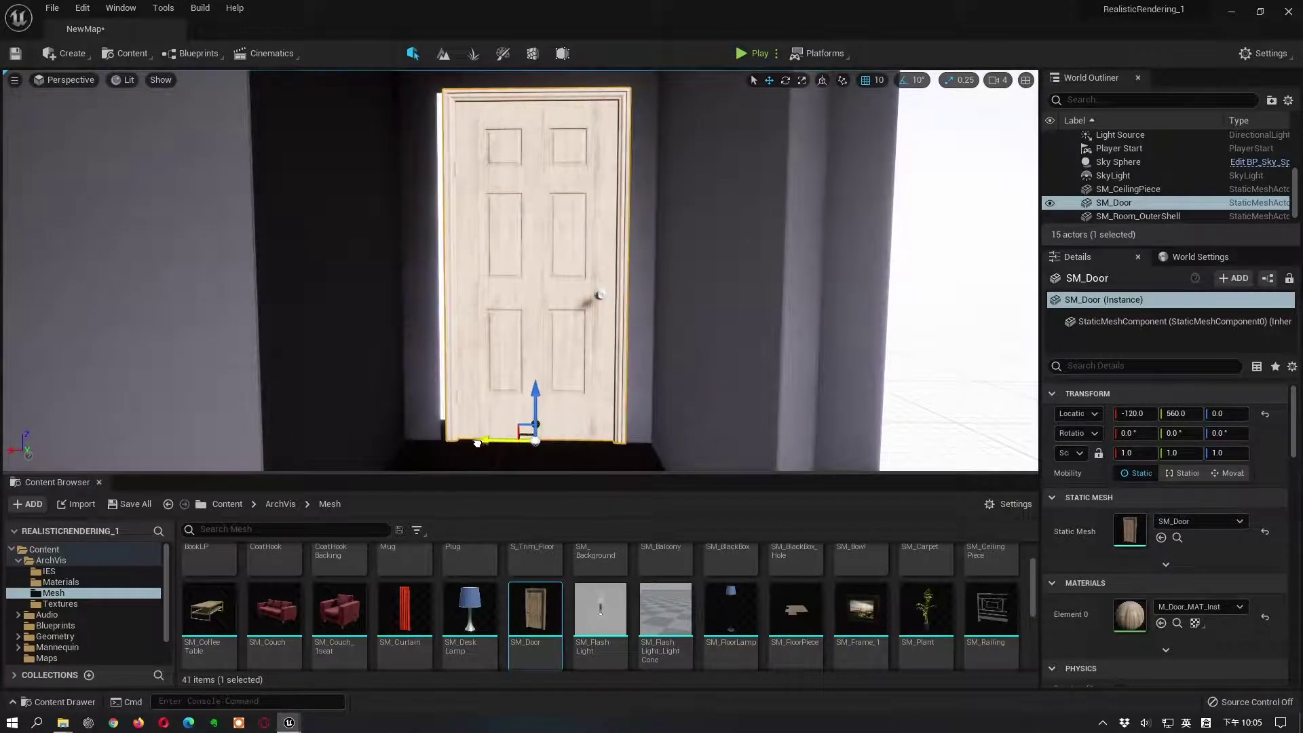
{"action": "left_click", "coordinate": [882, 81]}
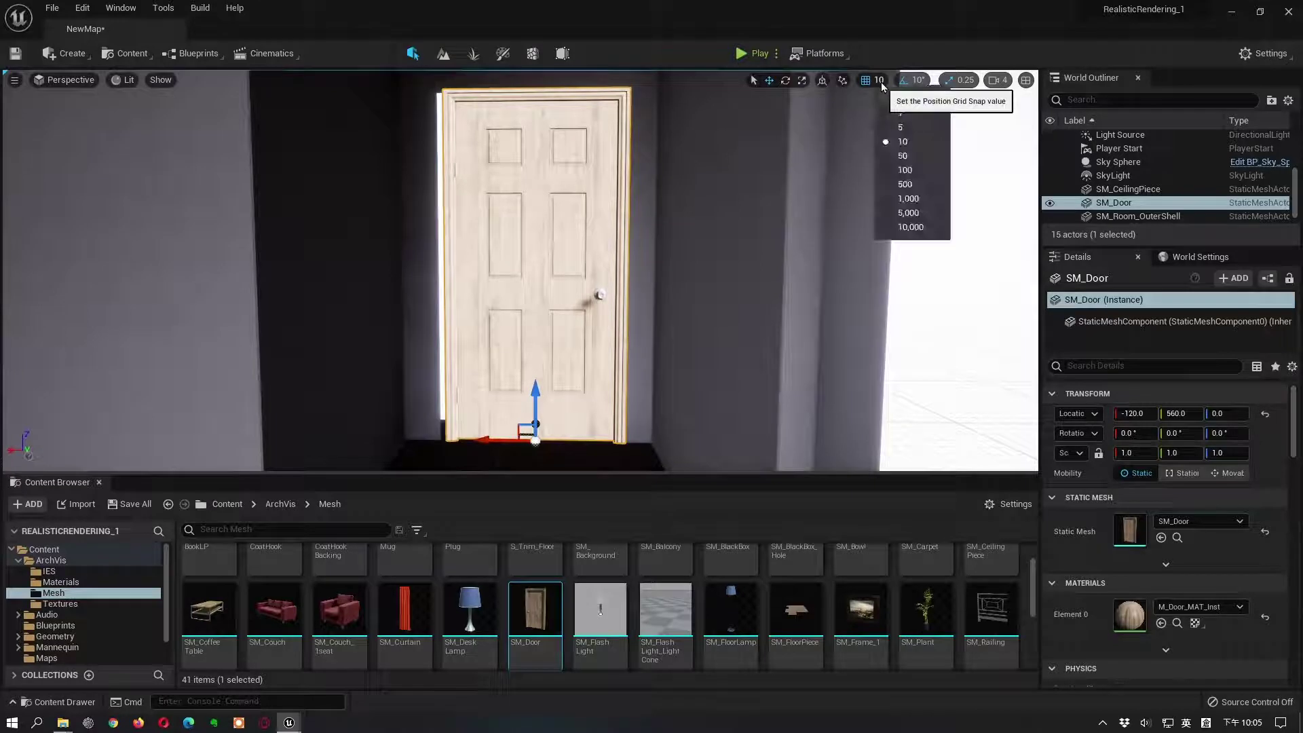
{"action": "left_click", "coordinate": [903, 129]}
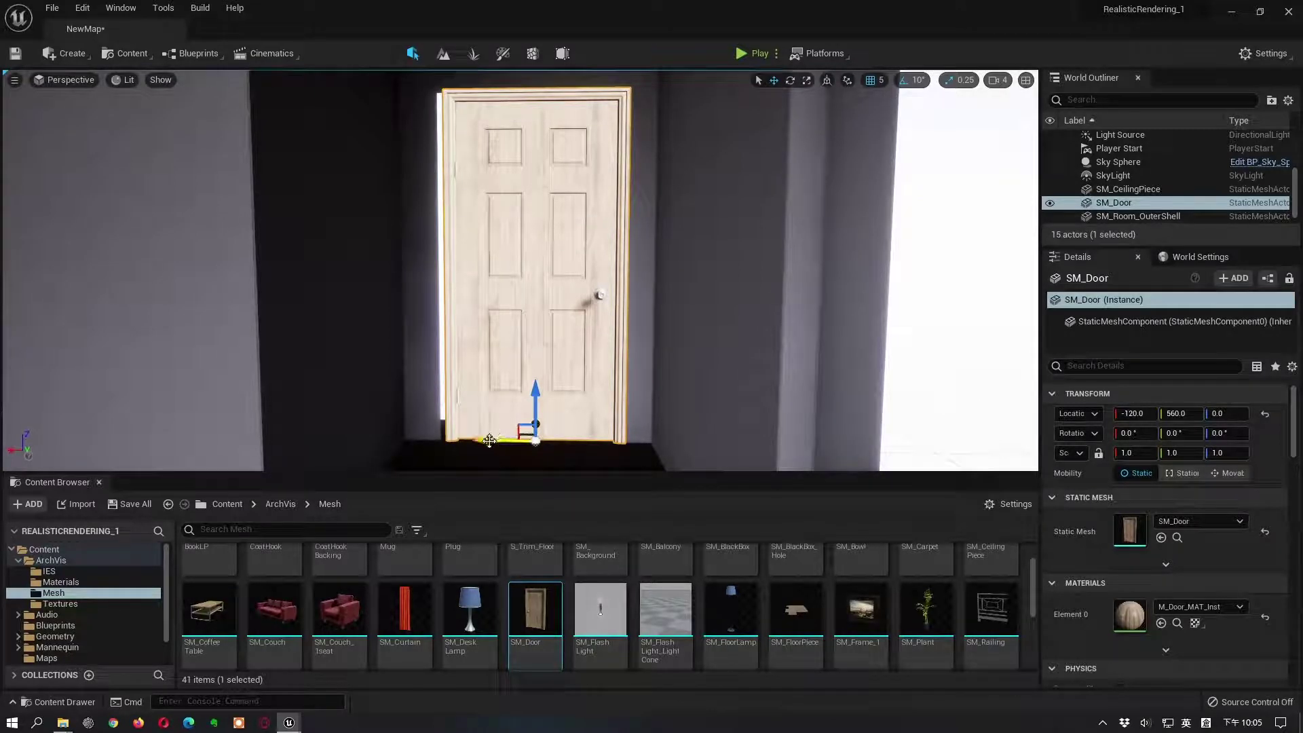
{"action": "left_click_drag", "start_coordinate": [486, 441], "coordinate": [477, 441]}
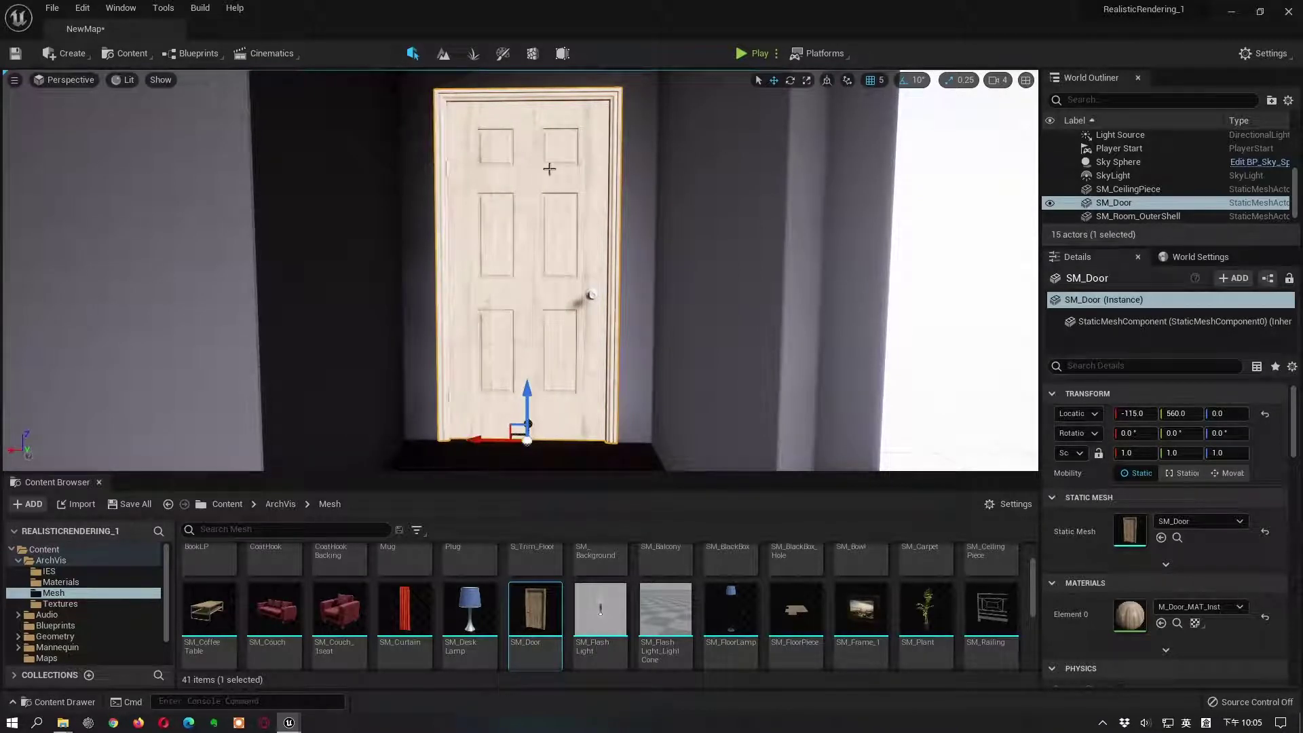
{"action": "left_click_drag", "start_coordinate": [538, 426], "coordinate": [517, 415], "text": "alt"}
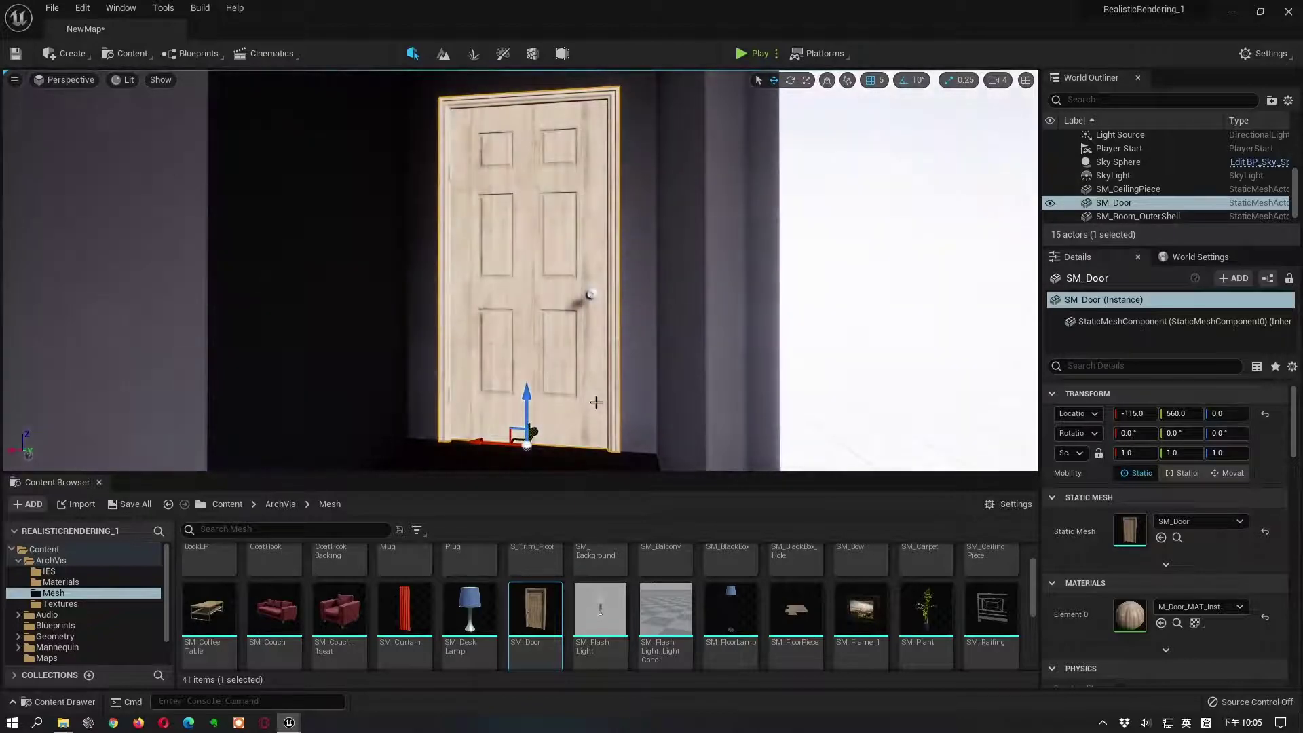
Step: Place a second SM_Door near the open doorway in the side wall and set its Z rotation to 90°
{"action": "scroll", "coordinate": [502, 411], "scroll_direction": "down", "scroll_amount": 5}
{"action": "scroll", "coordinate": [502, 411], "scroll_direction": "up", "scroll_amount": 6}
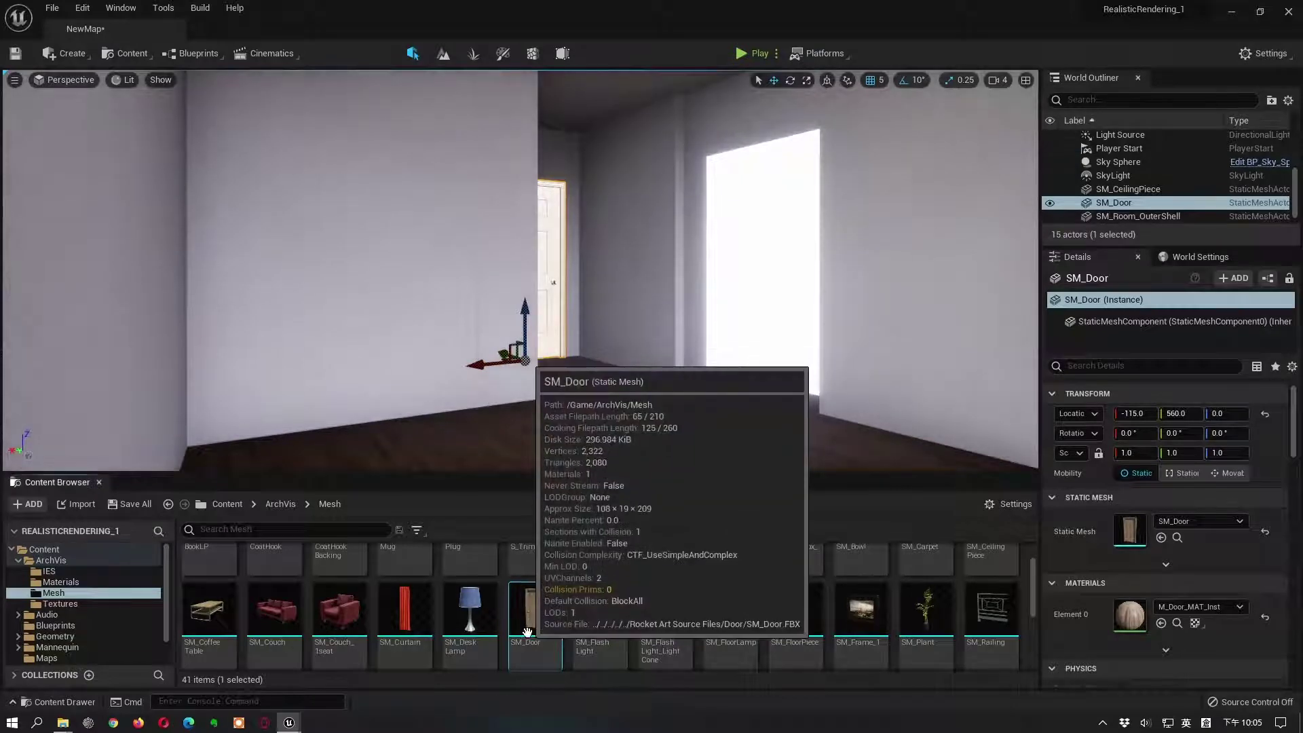
{"action": "left_click_drag", "start_coordinate": [529, 627], "coordinate": [716, 418]}
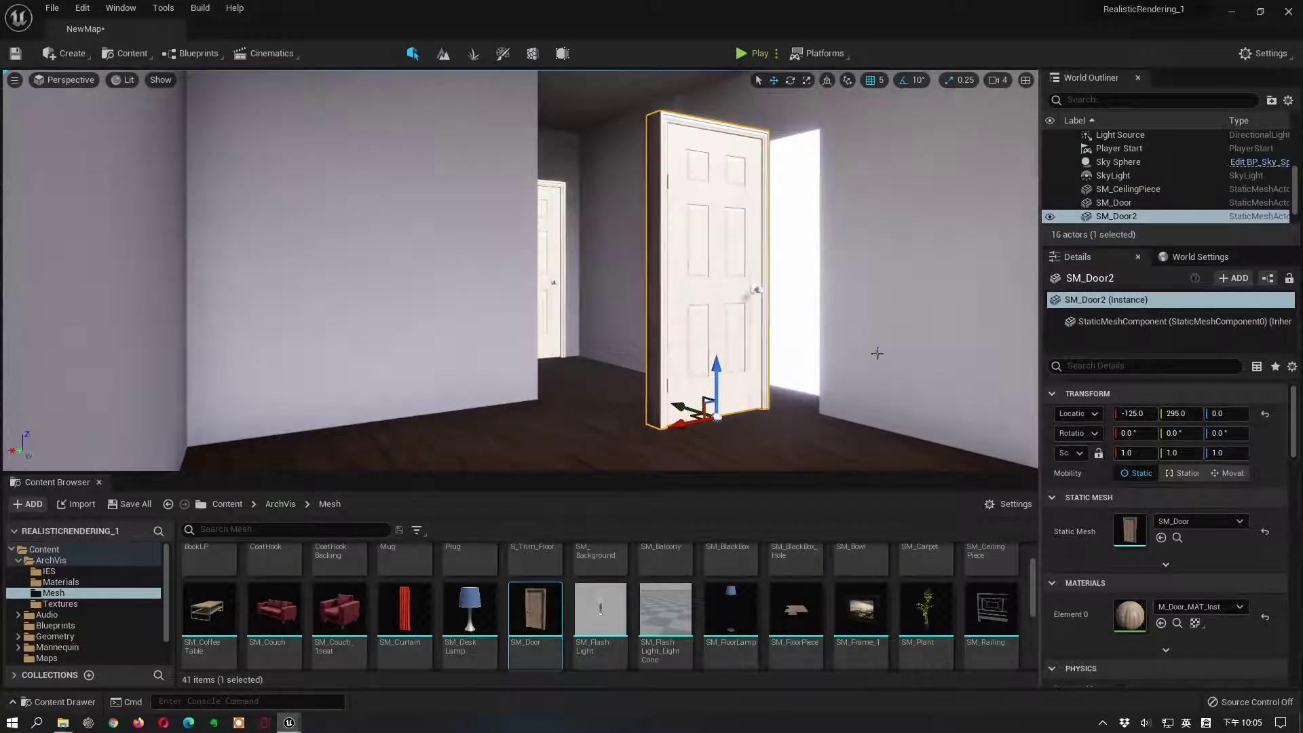
{"action": "left_click", "coordinate": [1227, 433]}
{"action": "type", "text": "9"}
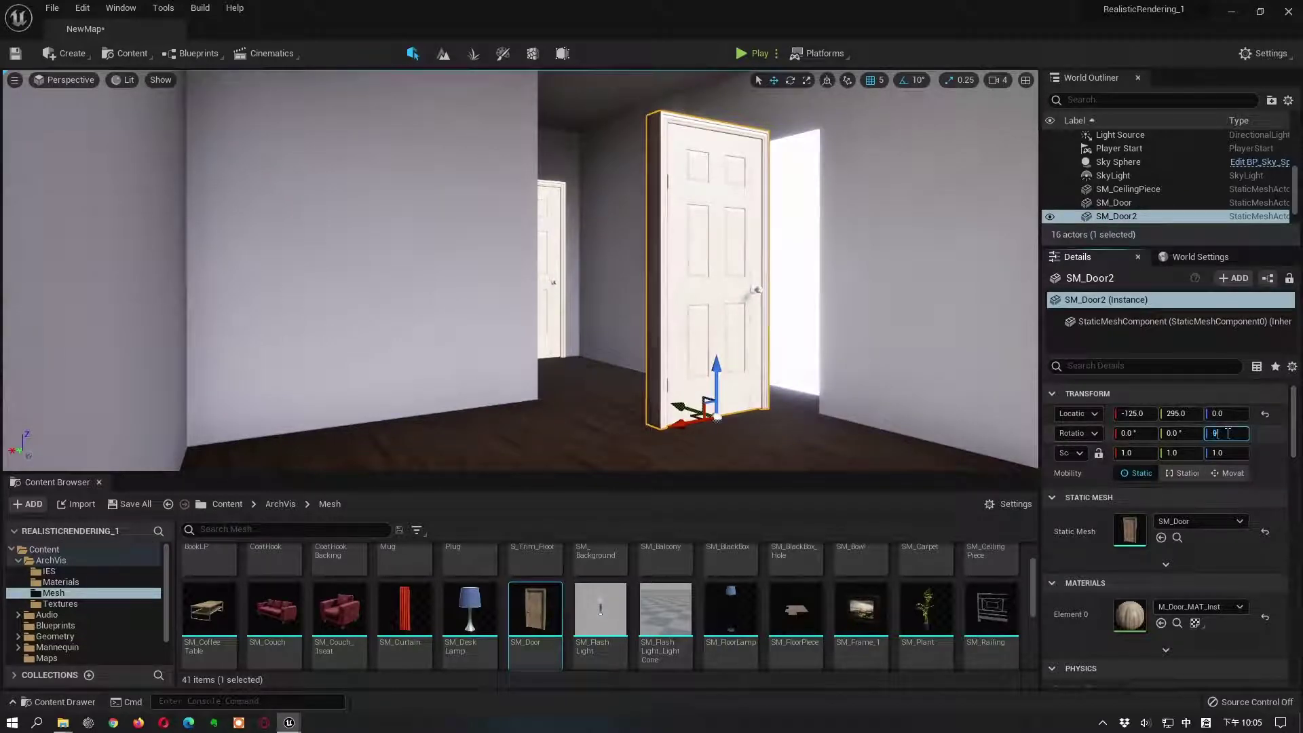
{"action": "type", "text": "0"}
{"action": "key", "text": "Return"}
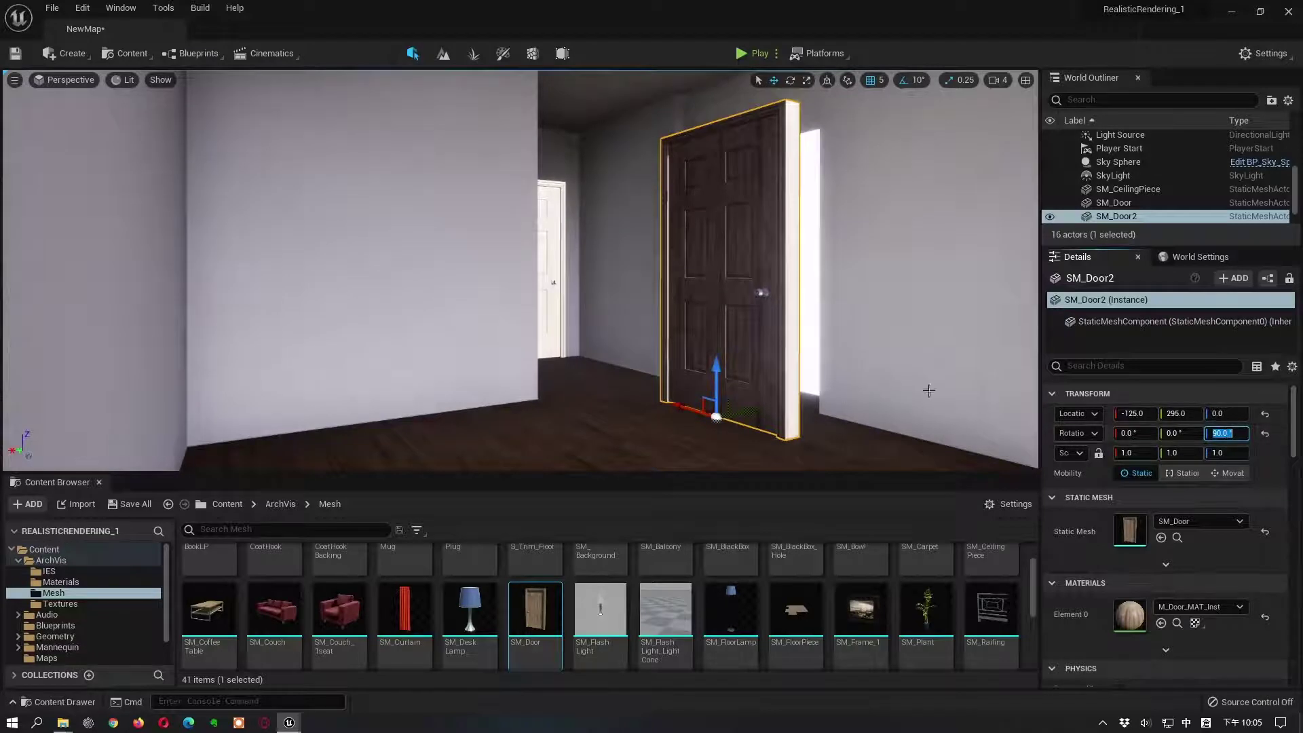
Step: Move the rotated second door into the side-wall doorway at X -200 and Y 320
{"action": "left_click_drag", "start_coordinate": [746, 407], "coordinate": [813, 397]}
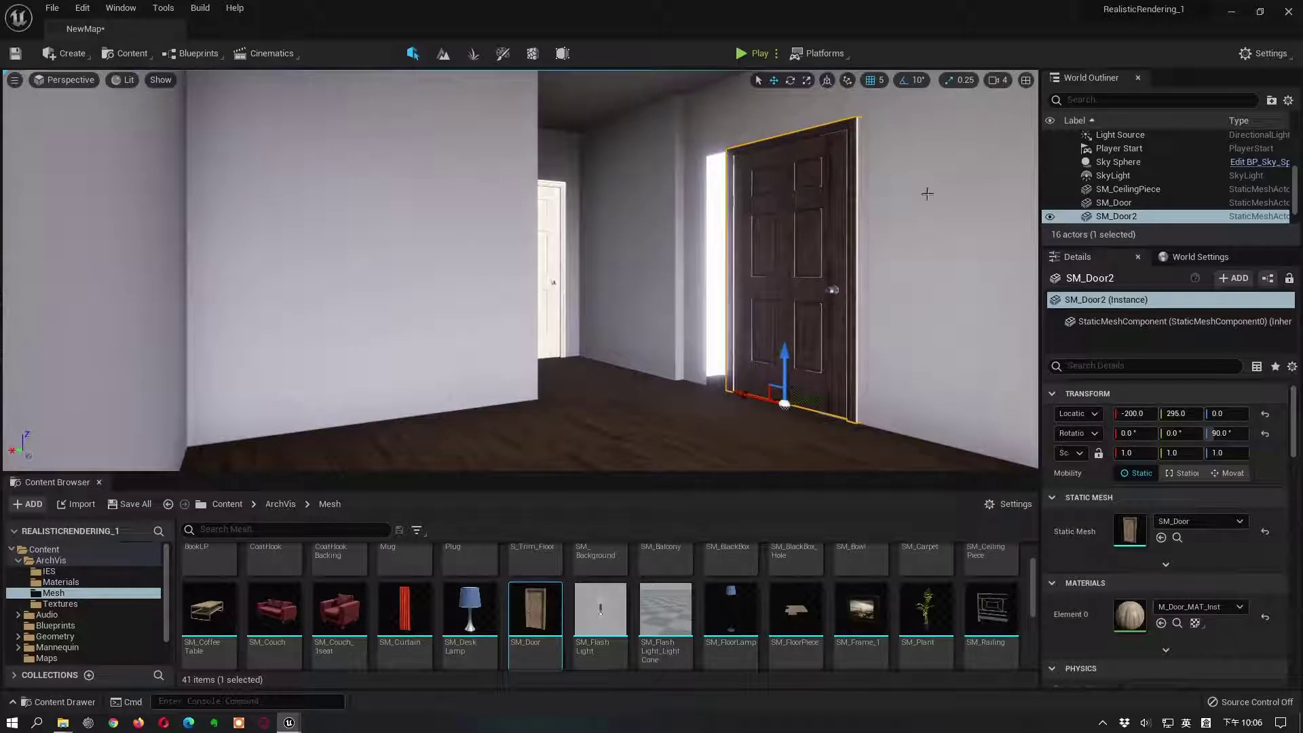
{"action": "left_click_drag", "start_coordinate": [749, 396], "coordinate": [723, 401]}
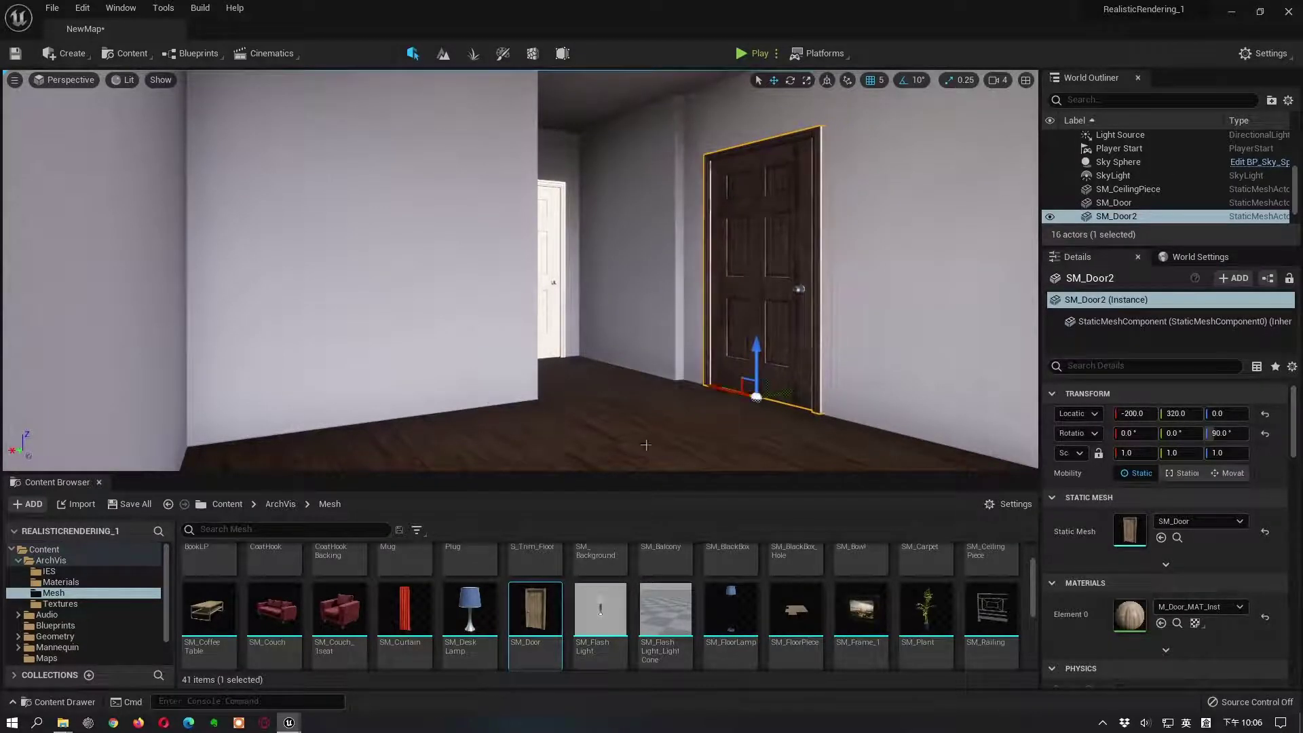
{"action": "left_click_drag", "start_coordinate": [647, 465], "coordinate": [636, 407]}
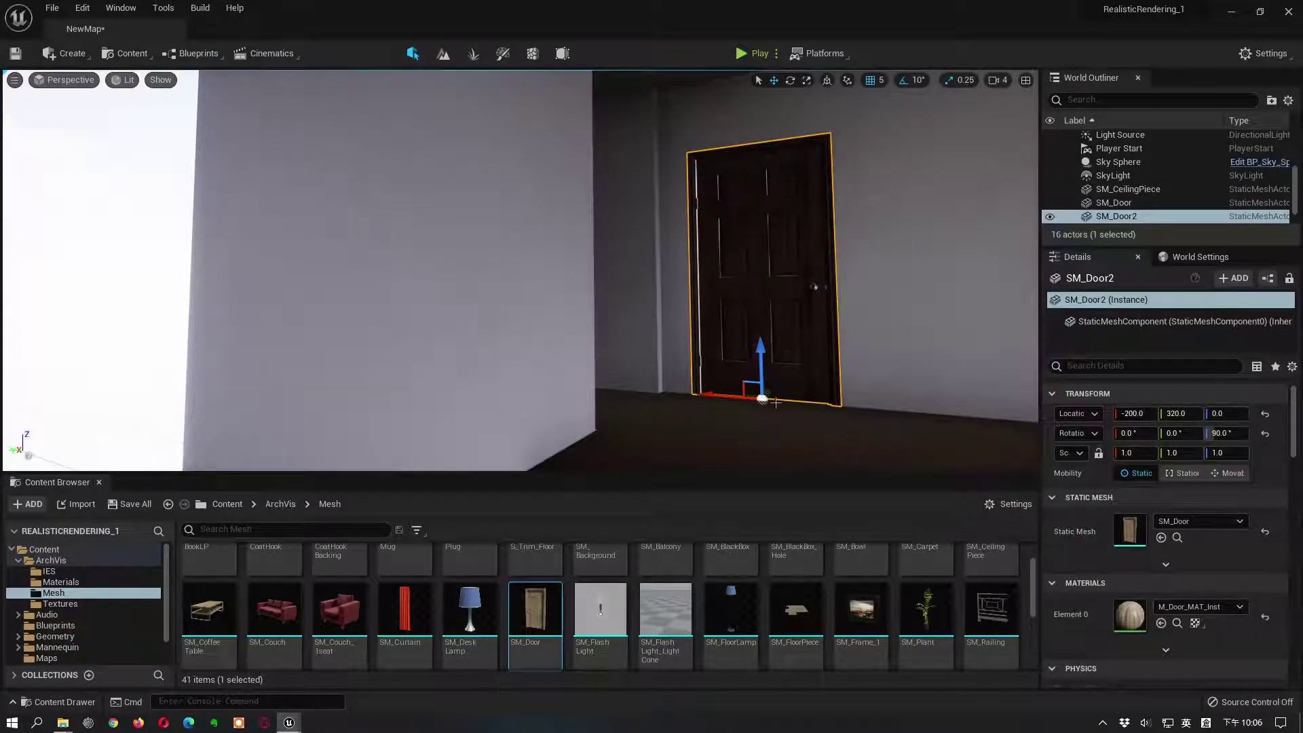
Step: Duplicate the second door along Y into the remaining doorway near the large window opening, at Y -200, and check its fit
{"action": "right_click_drag", "start_coordinate": [757, 434], "coordinate": [757, 434]}
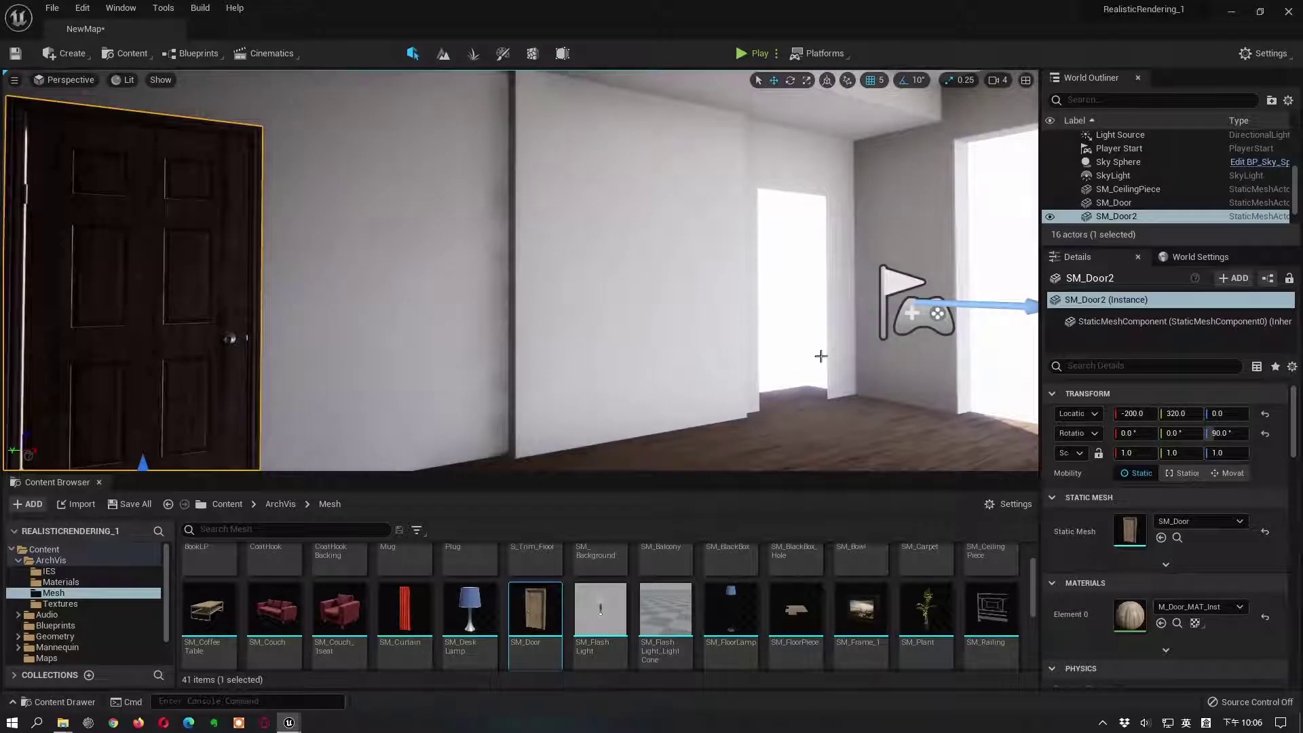
{"action": "scroll", "coordinate": [905, 354], "scroll_direction": "down", "scroll_amount": 3}
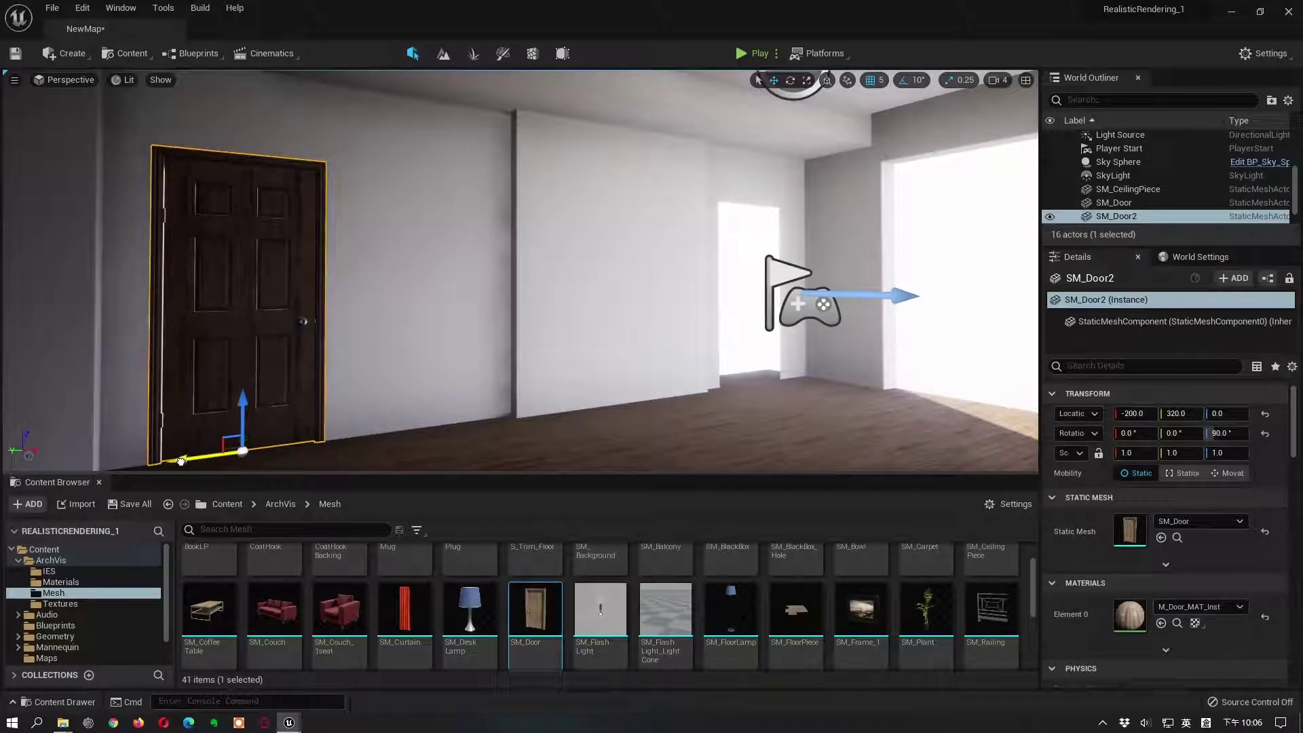
{"action": "left_click_drag", "start_coordinate": [181, 460], "coordinate": [730, 424], "text": "alt"}
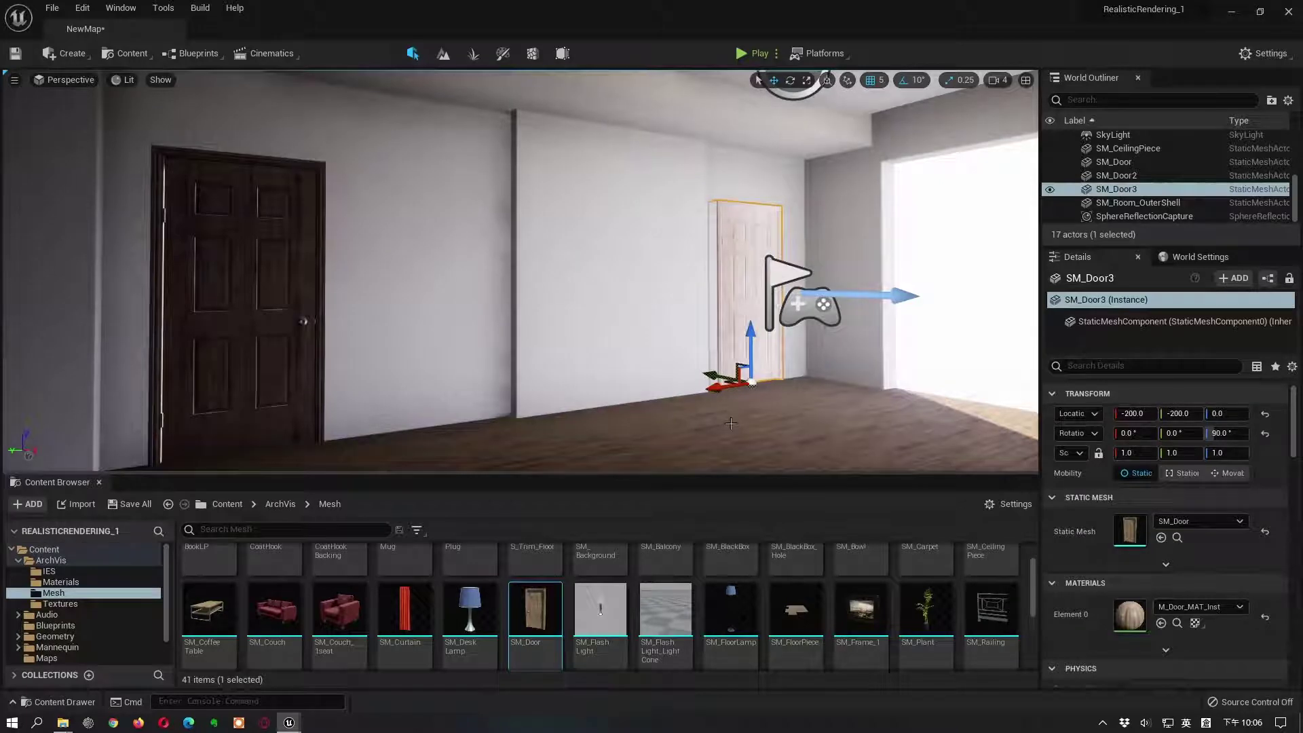
{"action": "key", "text": "f"}
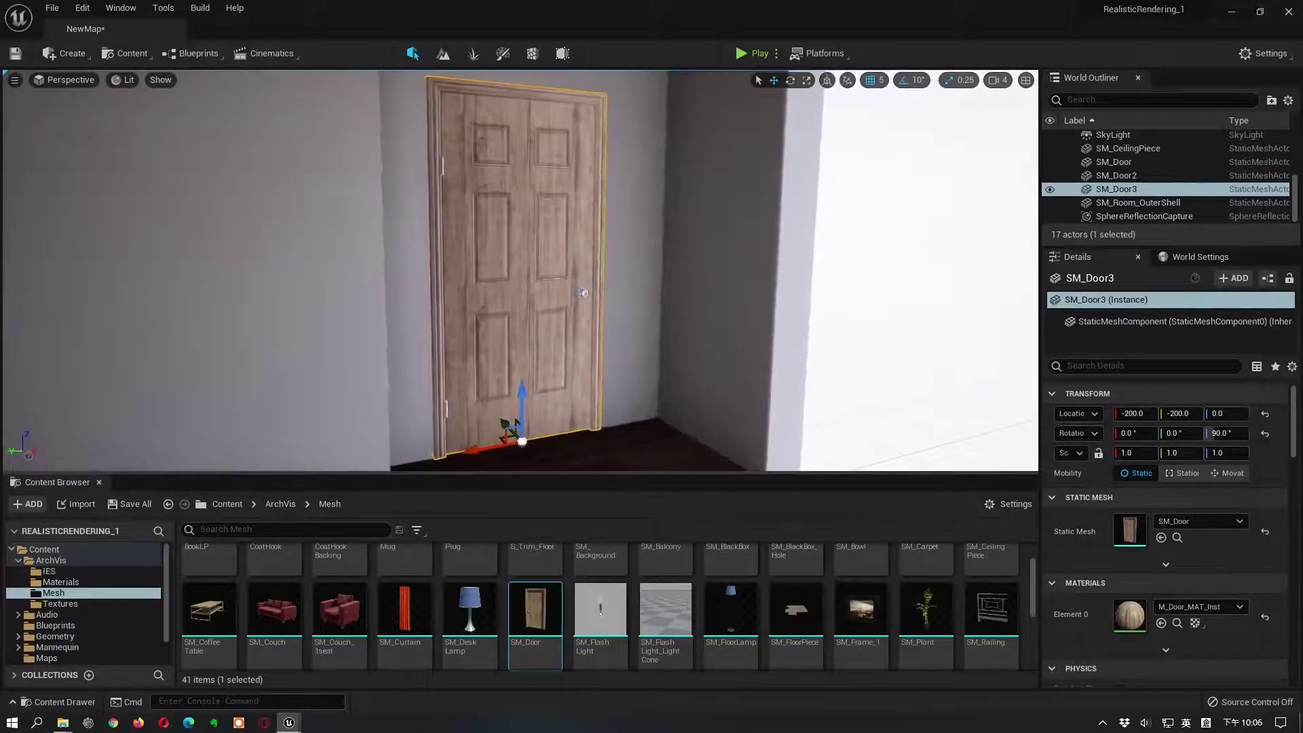
{"action": "scroll", "coordinate": [849, 384], "scroll_direction": "down", "scroll_amount": 5}
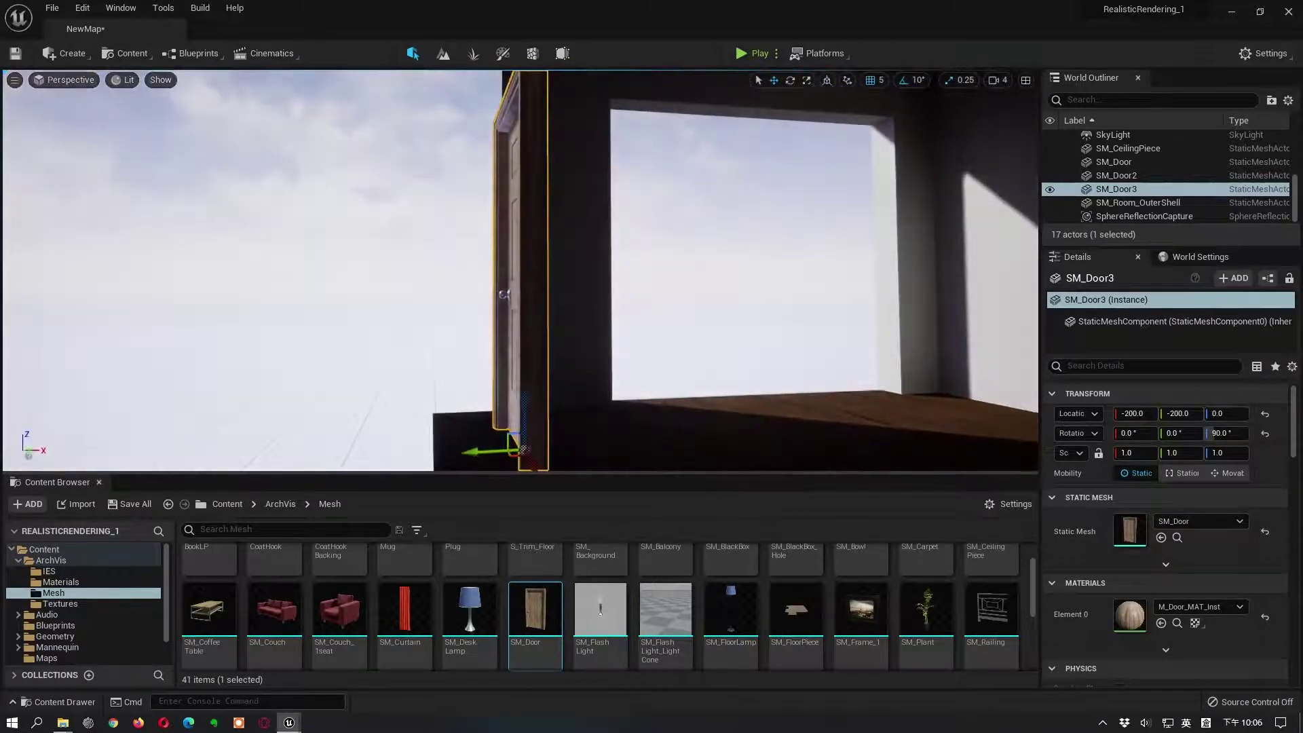
{"action": "scroll", "coordinate": [850, 384], "scroll_direction": "up", "scroll_amount": 5}
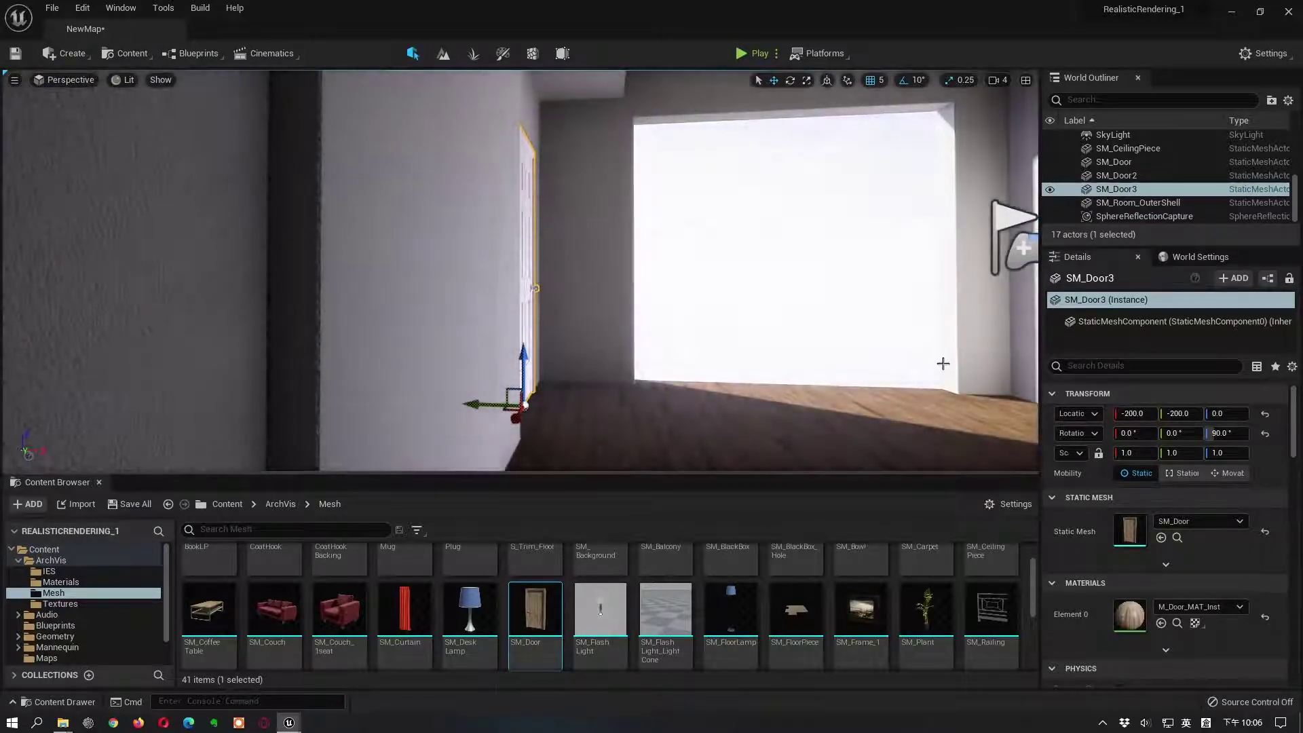
Step: Place the SM_SlidingDoors mesh in the large window opening at location 25, -315, 0
{"action": "scroll", "coordinate": [808, 632], "scroll_direction": "up", "scroll_amount": 1}
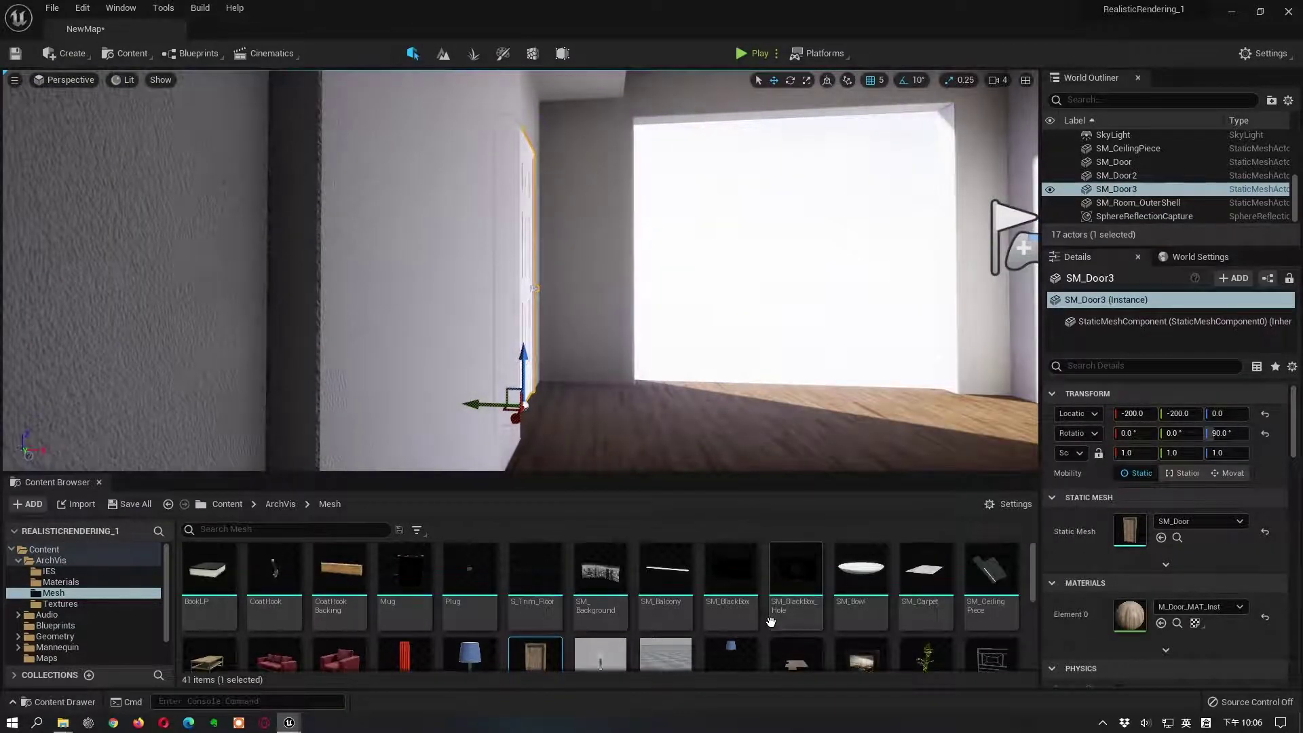
{"action": "scroll", "coordinate": [514, 616], "scroll_direction": "down", "scroll_amount": 3}
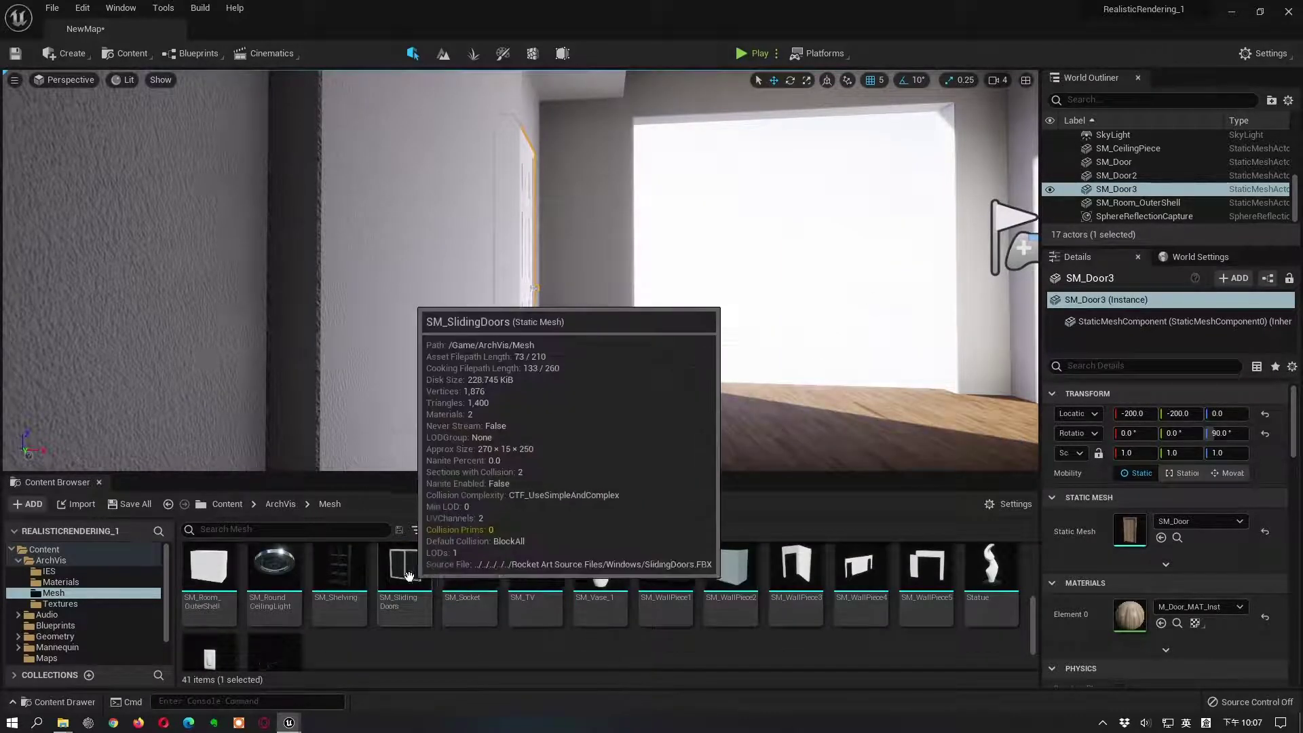
{"action": "left_click_drag", "start_coordinate": [403, 597], "coordinate": [787, 385]}
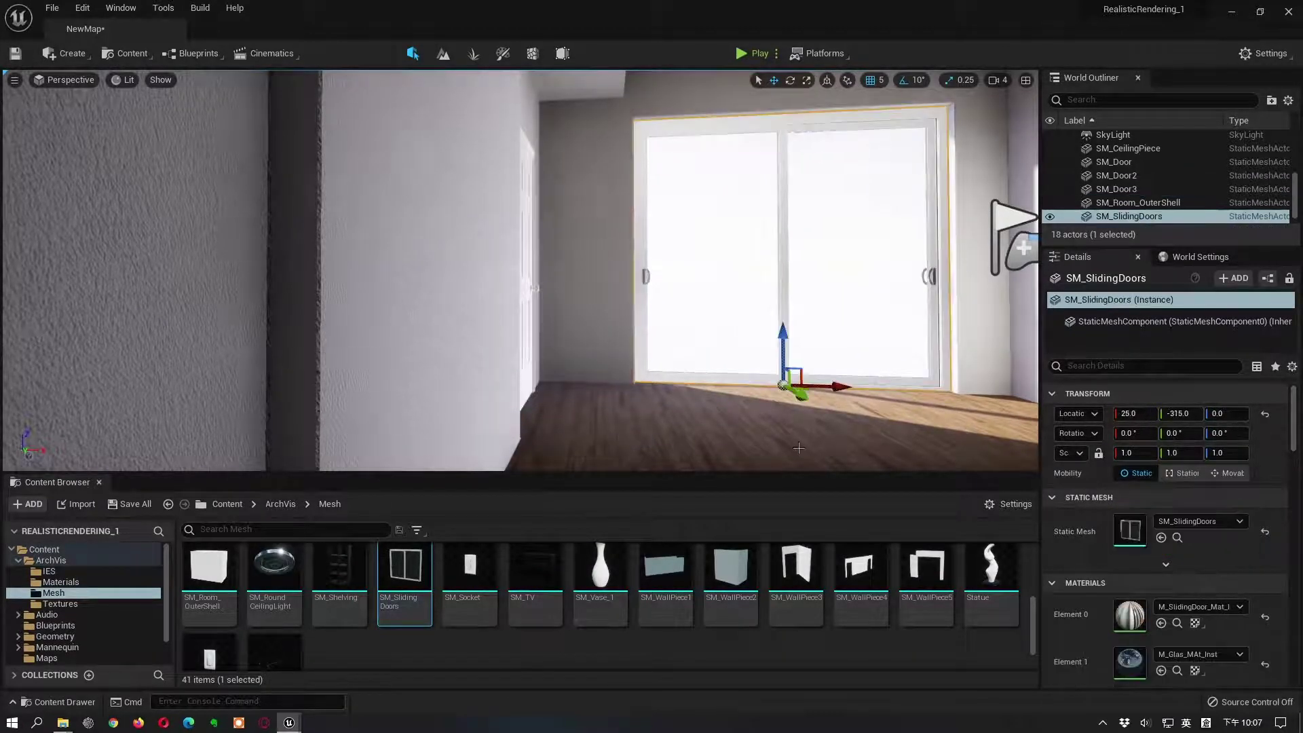
Step: Shift the sliding doors slightly inward along Y to -310 and check how they fit the window opening
{"action": "key", "text": "f"}
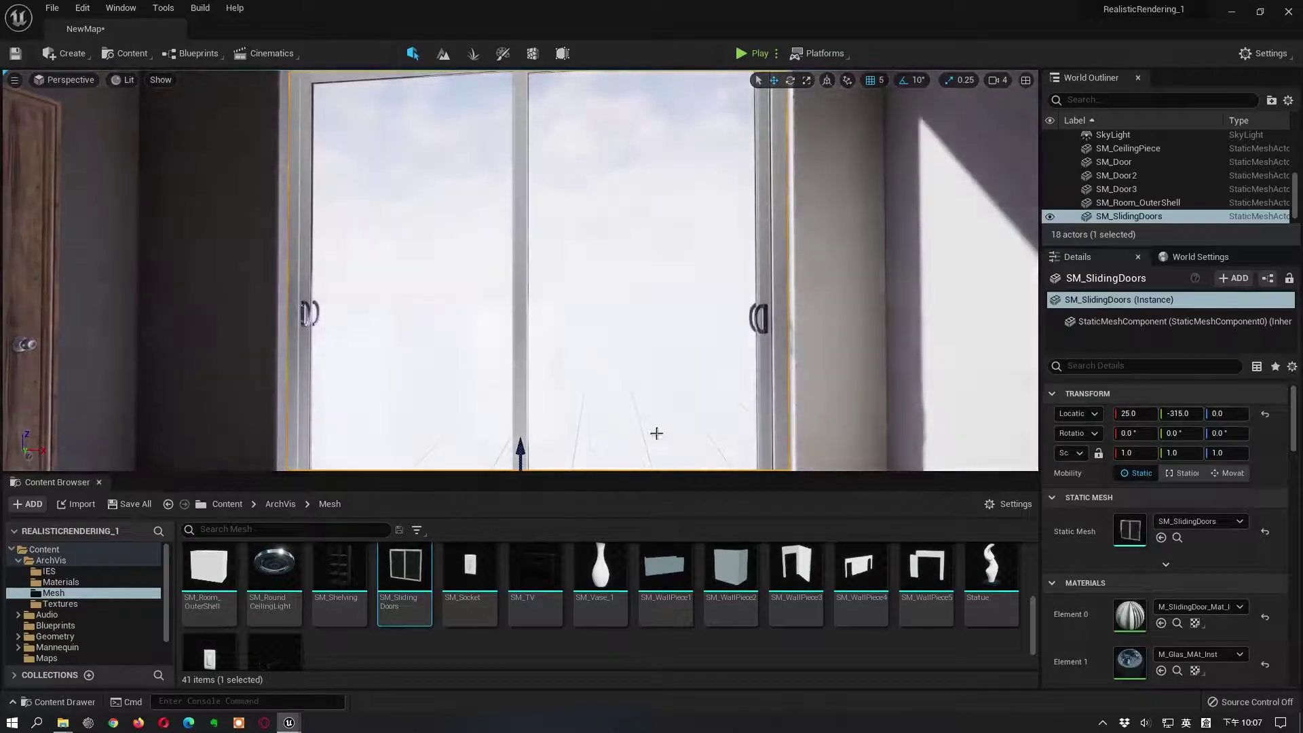
{"action": "scroll", "coordinate": [656, 433], "scroll_direction": "down", "scroll_amount": 5}
{"action": "right_click_drag", "start_coordinate": [663, 416], "coordinate": [652, 416]}
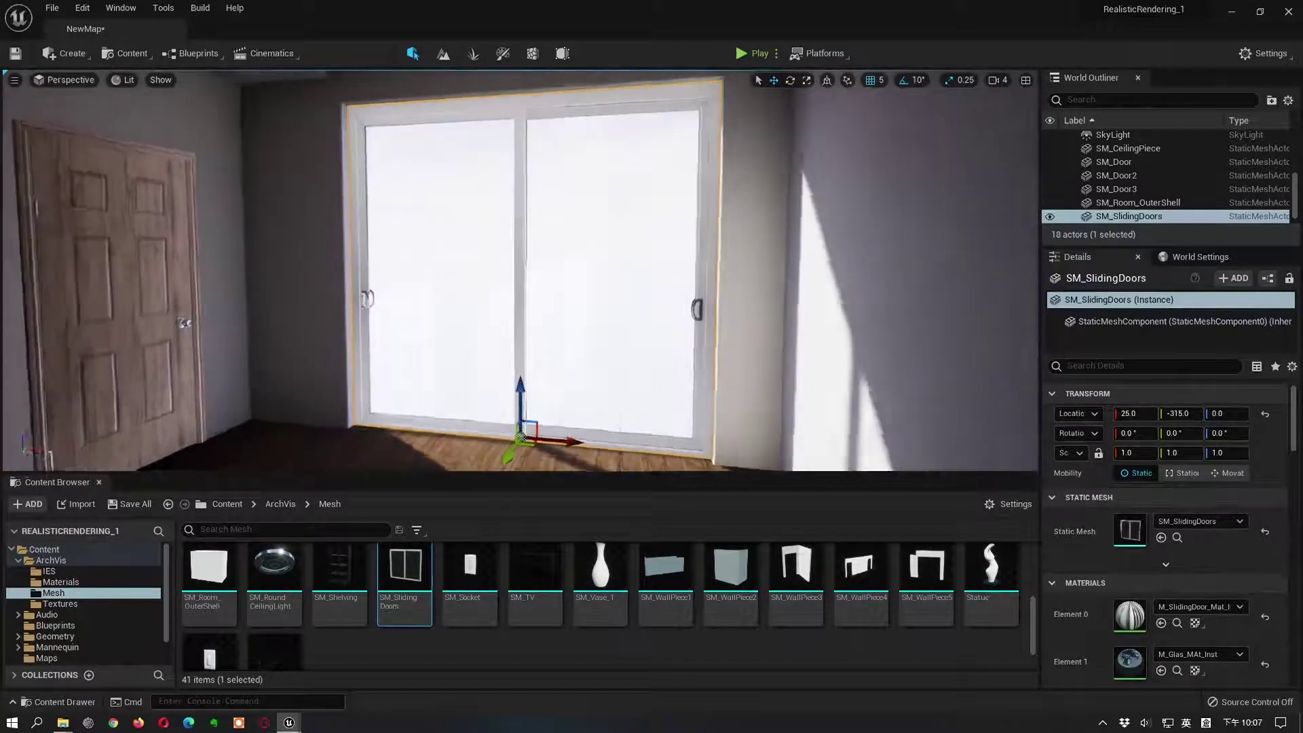
{"action": "left_click_drag", "start_coordinate": [651, 416], "coordinate": [563, 407], "text": "alt"}
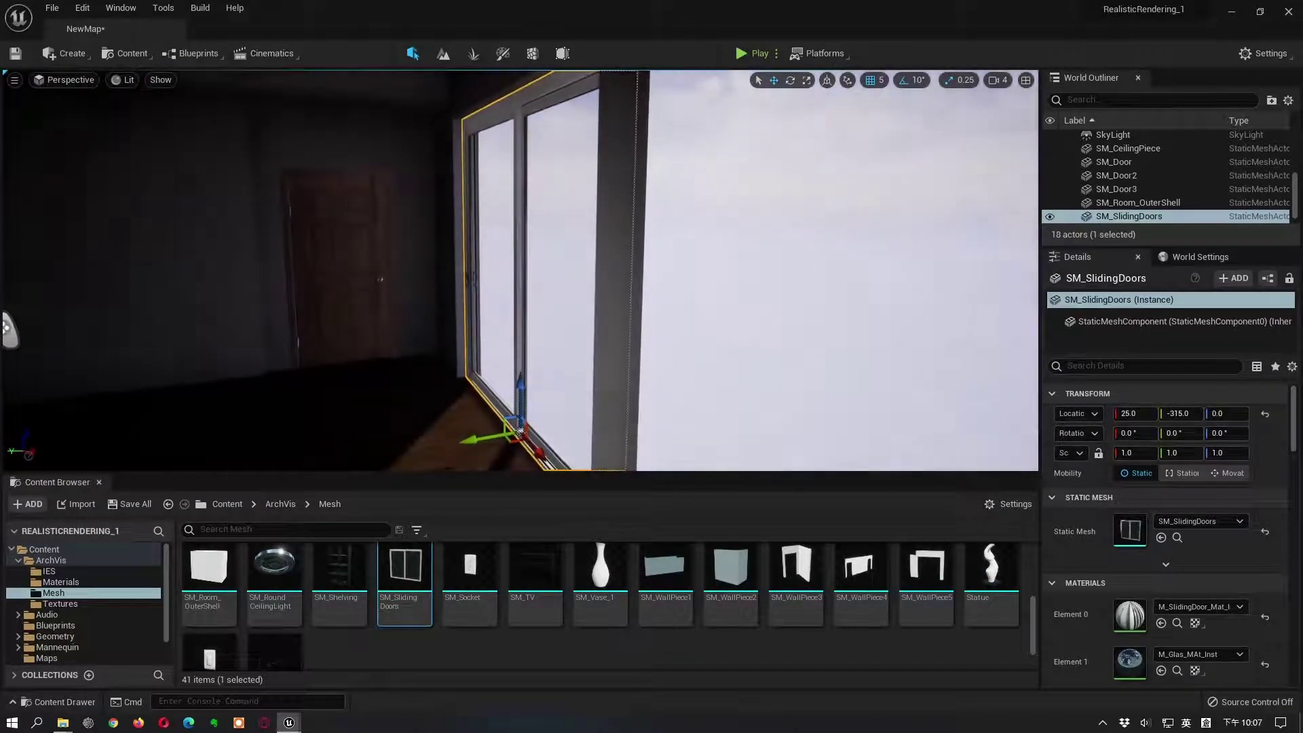
{"action": "left_click_drag", "start_coordinate": [473, 438], "coordinate": [463, 441]}
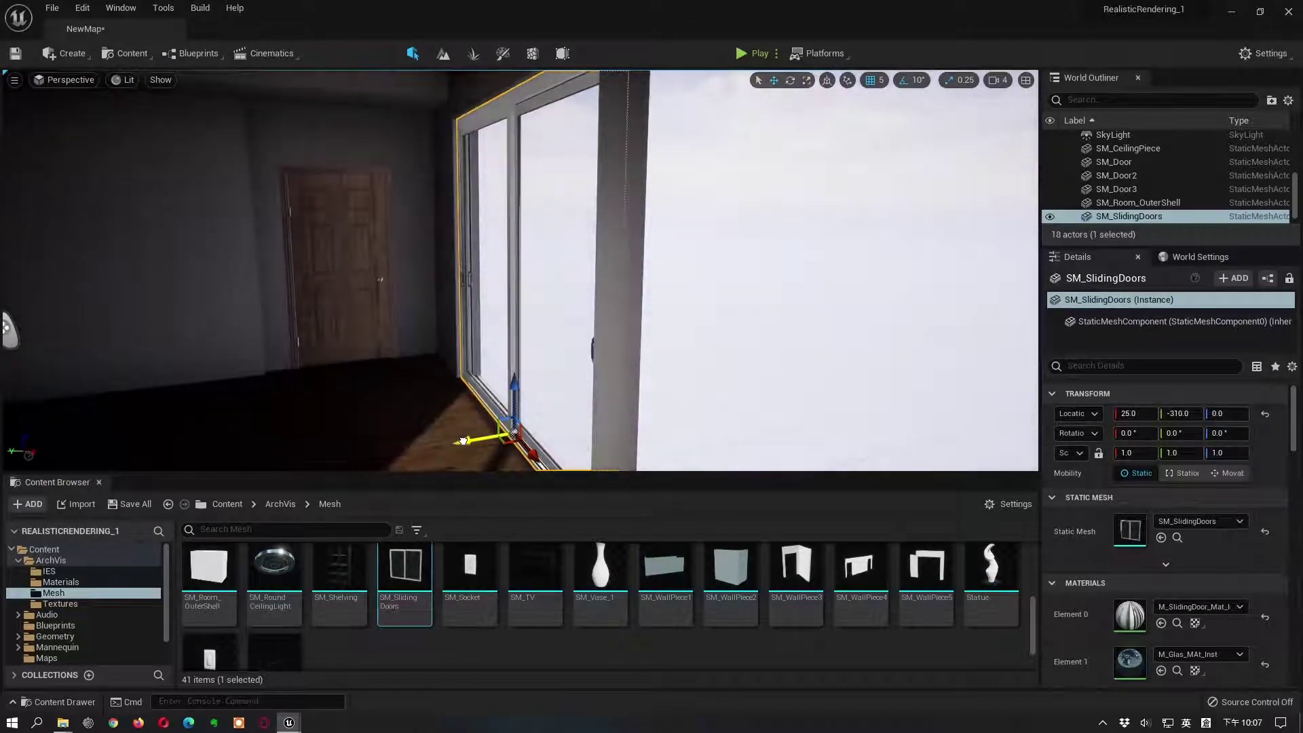
{"action": "left_click_drag", "start_coordinate": [463, 443], "coordinate": [456, 445]}
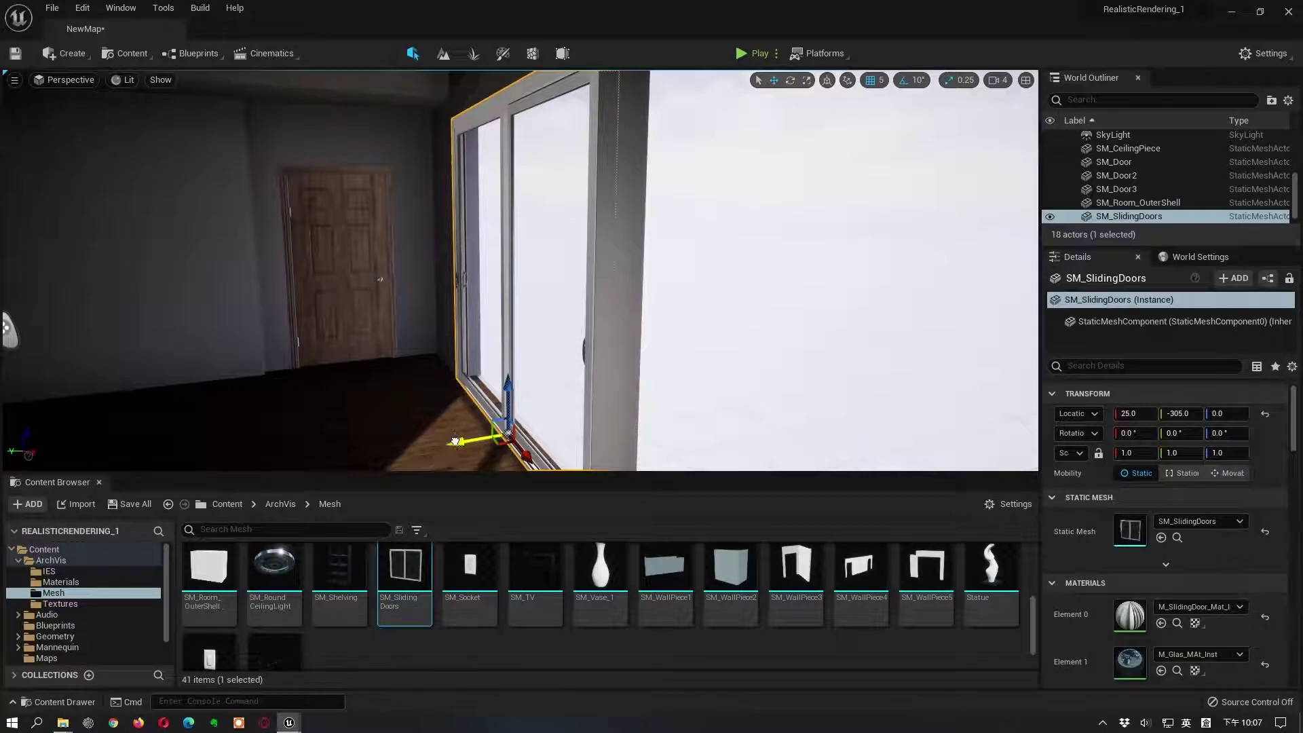
{"action": "left_click_drag", "start_coordinate": [456, 441], "coordinate": [464, 442]}
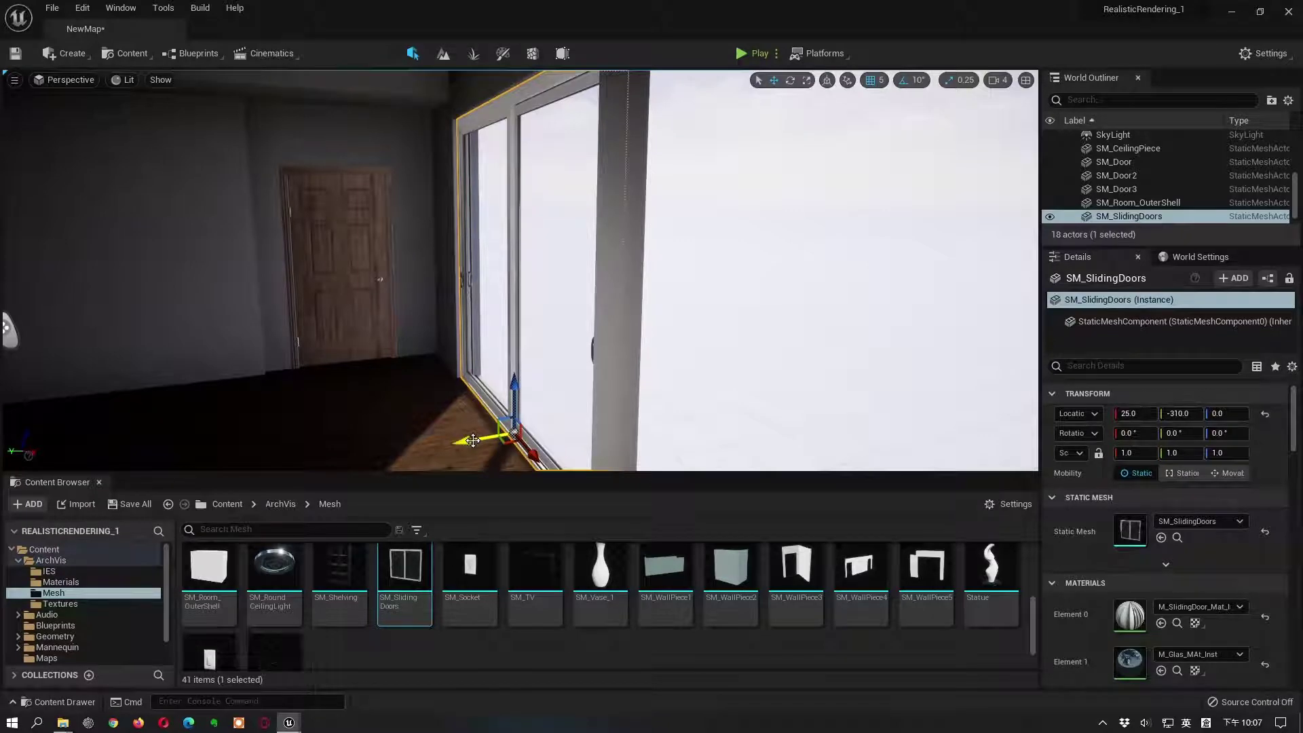
{"action": "mouse_move", "coordinate": [388, 366]}
{"action": "right_mouse_down"}
{"action": "mouse_move", "coordinate": [488, 375]}
{"action": "mouse_move", "coordinate": [384, 372]}
{"action": "right_mouse_up"}
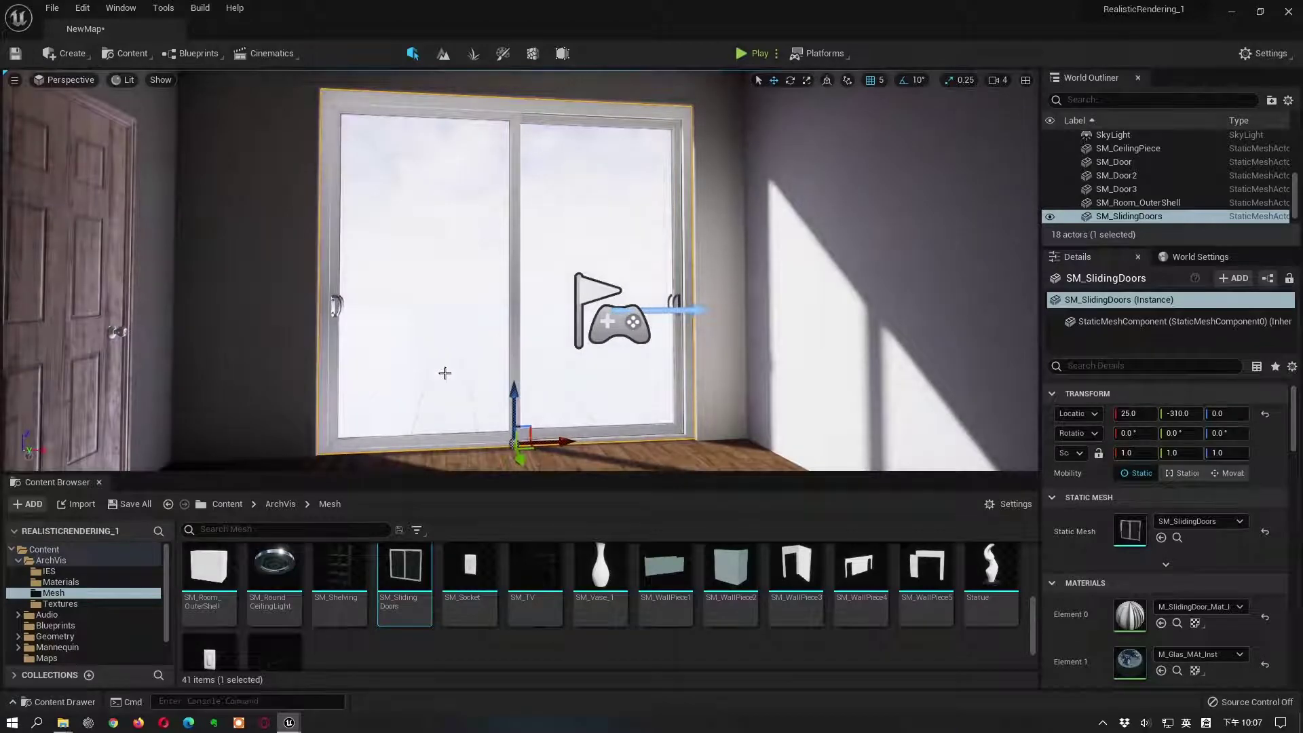
{"action": "scroll", "coordinate": [536, 361], "scroll_direction": "down", "scroll_amount": 3}
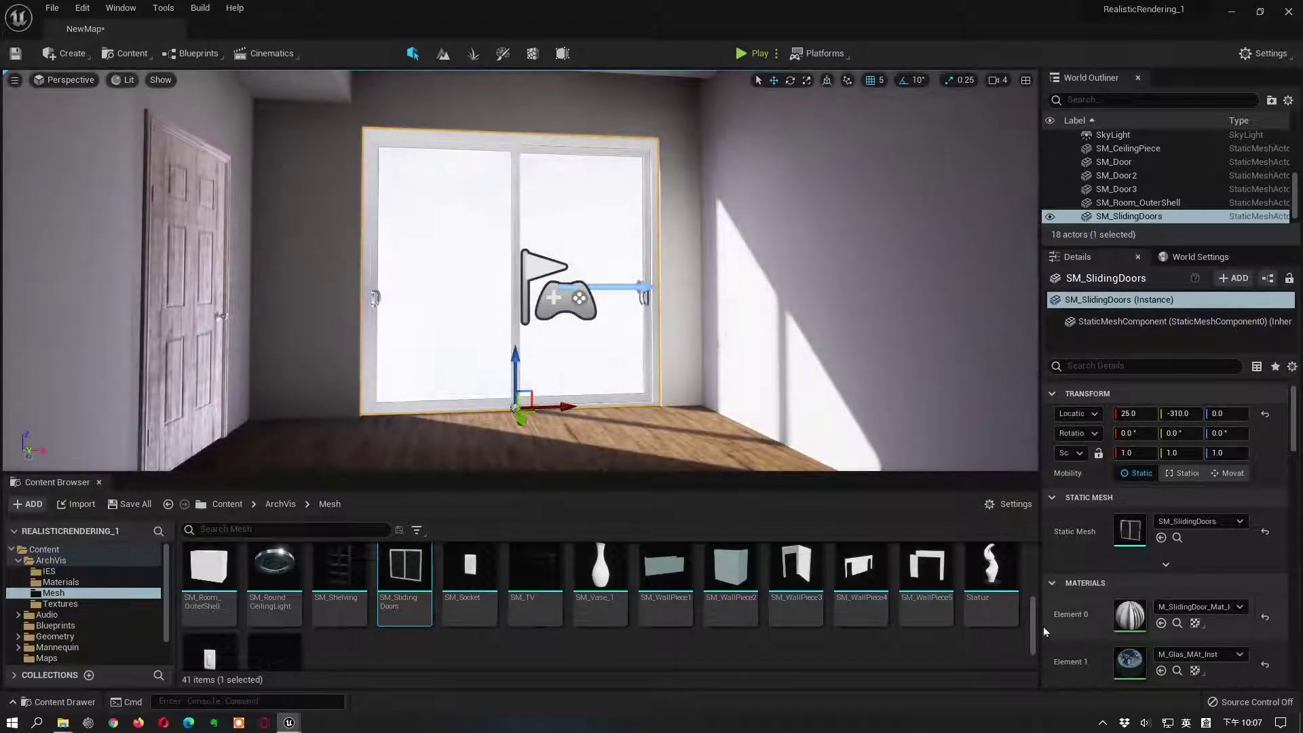
Step: Check the window dressing of the finished Room level in the RealisticRendering editor and return to the RealisticRendering_1 project
{"action": "scroll", "coordinate": [1018, 597], "scroll_direction": "up", "scroll_amount": 3}
{"action": "scroll", "coordinate": [1031, 577], "scroll_direction": "down", "scroll_amount": 1}
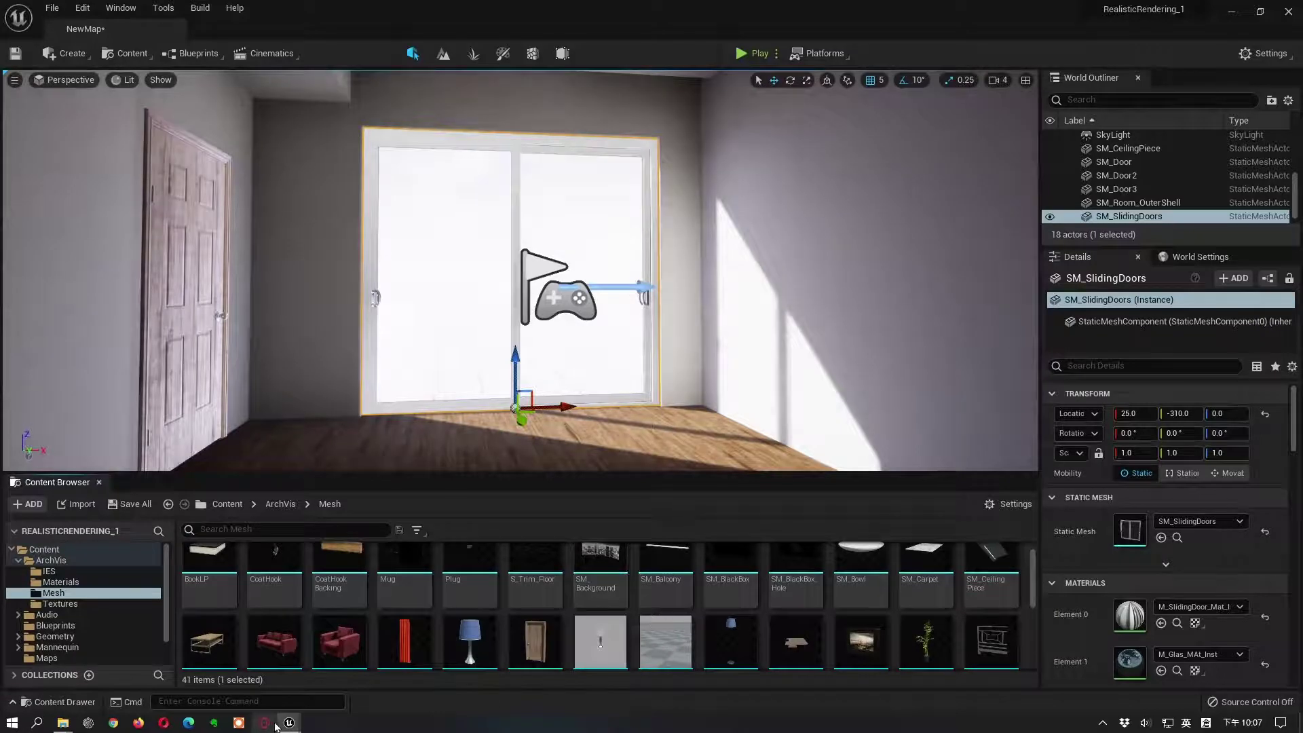
{"action": "mouse_move", "coordinate": [291, 723]}
{"action": "left_click", "coordinate": [285, 679]}
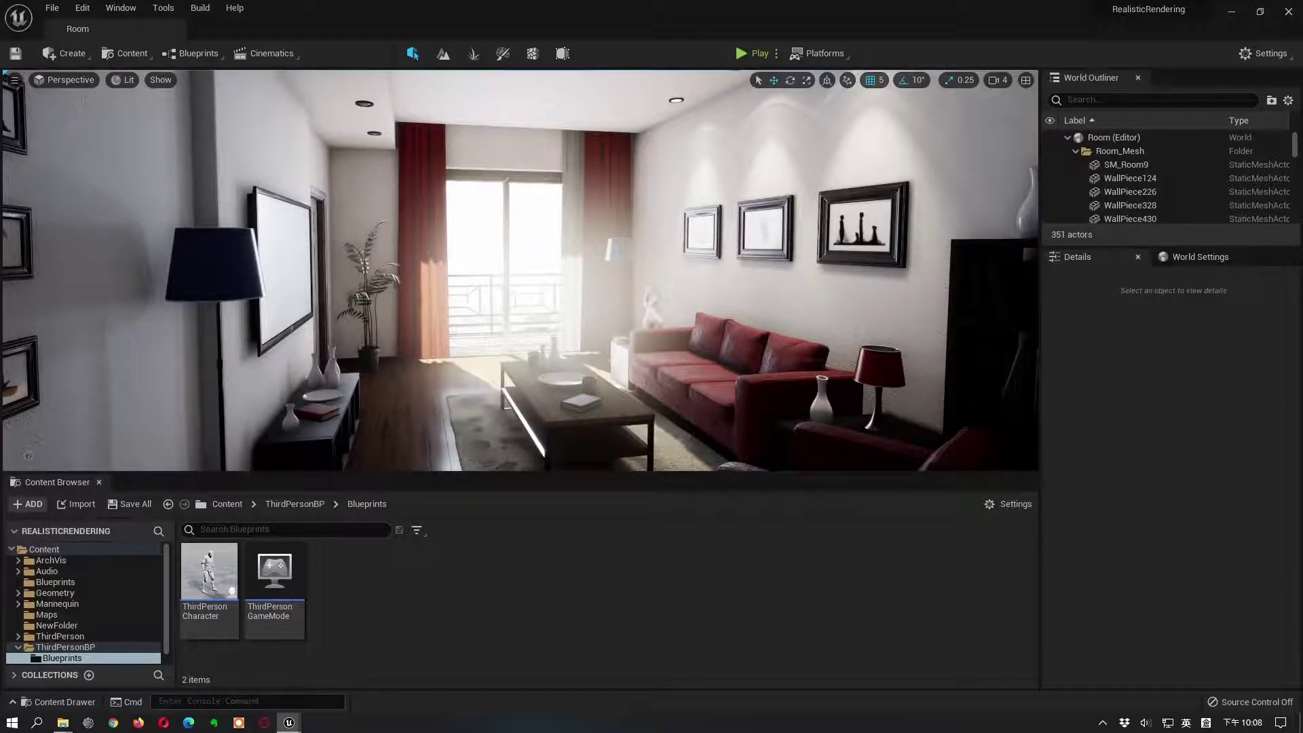
{"action": "left_click", "coordinate": [299, 702]}
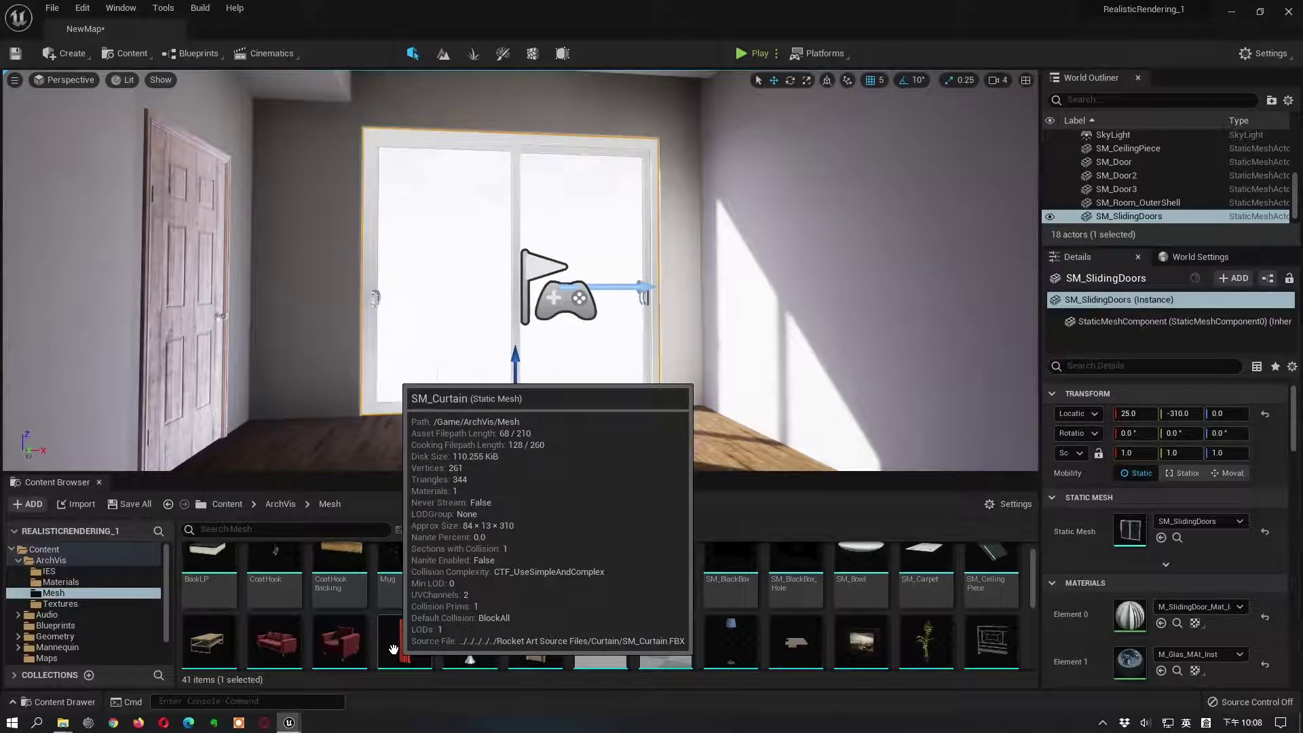
Step: Place the SM_Curtain mesh in front of the sliding doors on the door side, at location -45, -270, 0
{"action": "scroll", "coordinate": [1032, 596], "scroll_direction": "down", "scroll_amount": 1}
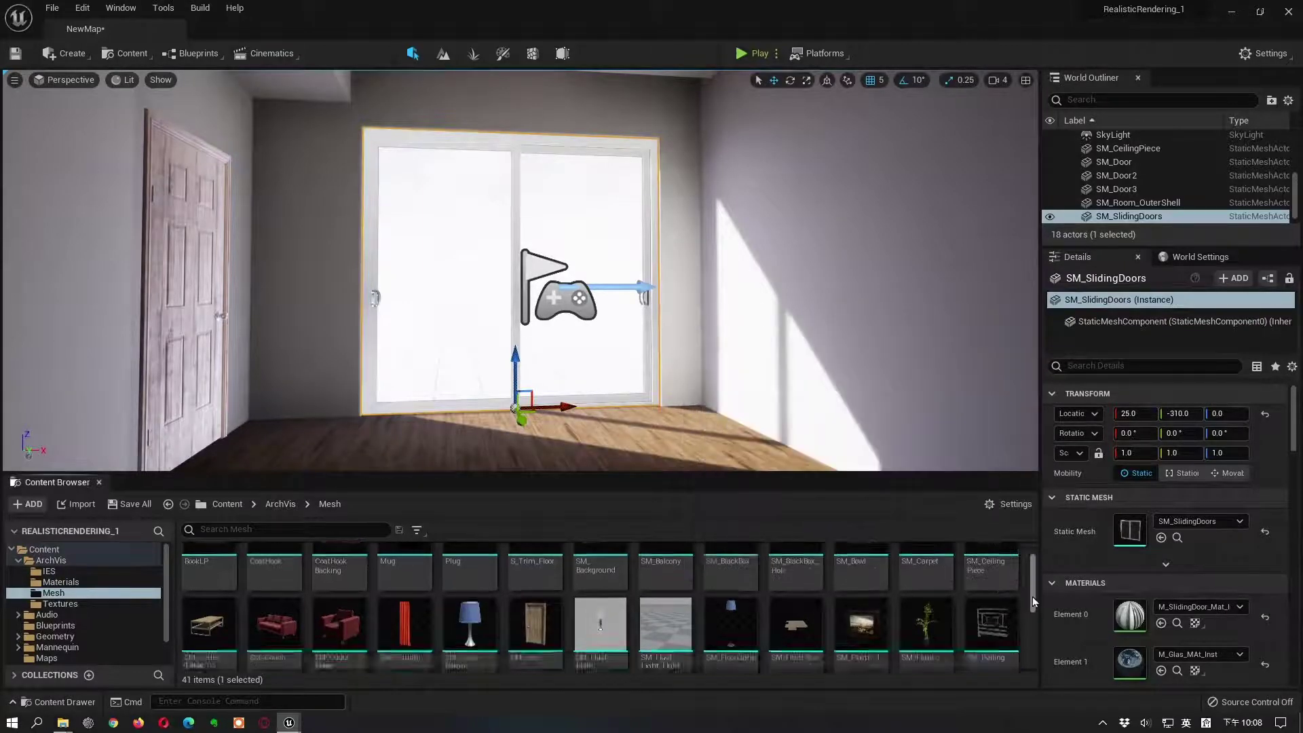
{"action": "scroll", "coordinate": [1032, 597], "scroll_direction": "up", "scroll_amount": 2}
{"action": "scroll", "coordinate": [1030, 583], "scroll_direction": "down", "scroll_amount": 2}
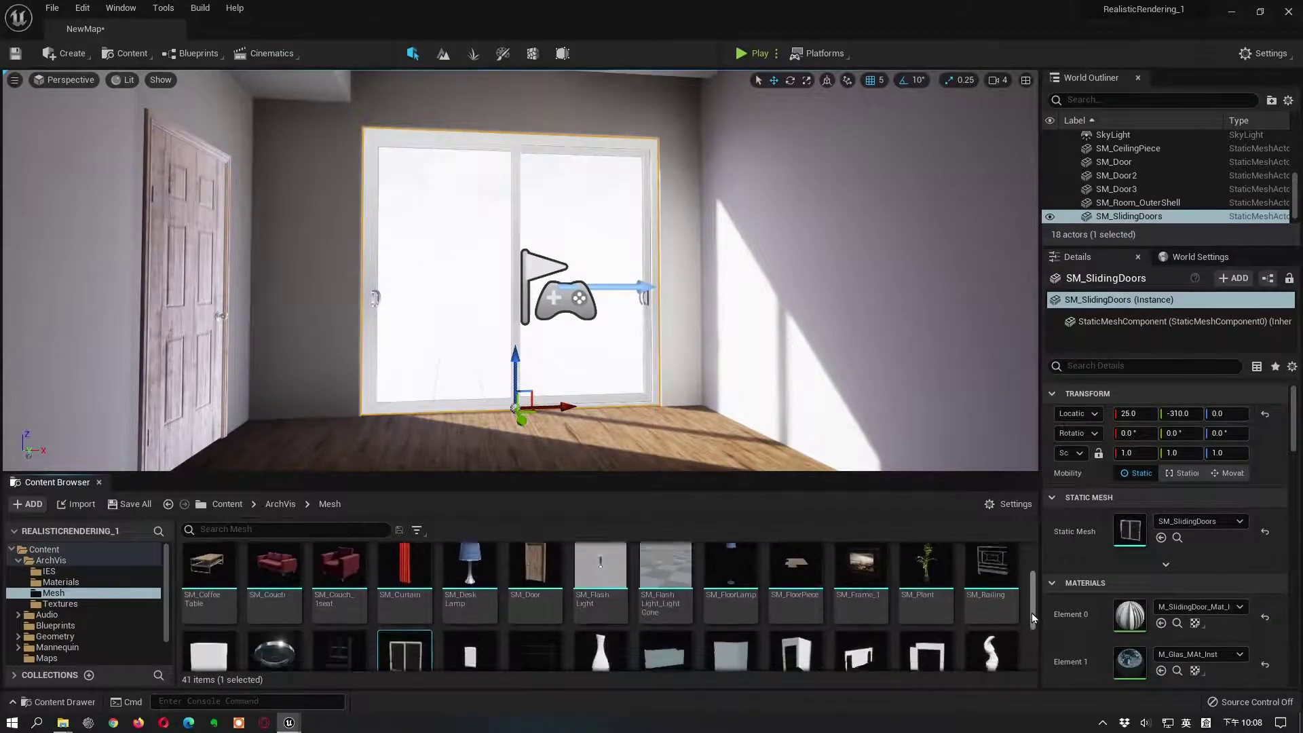
{"action": "mouse_move", "coordinate": [411, 616]}
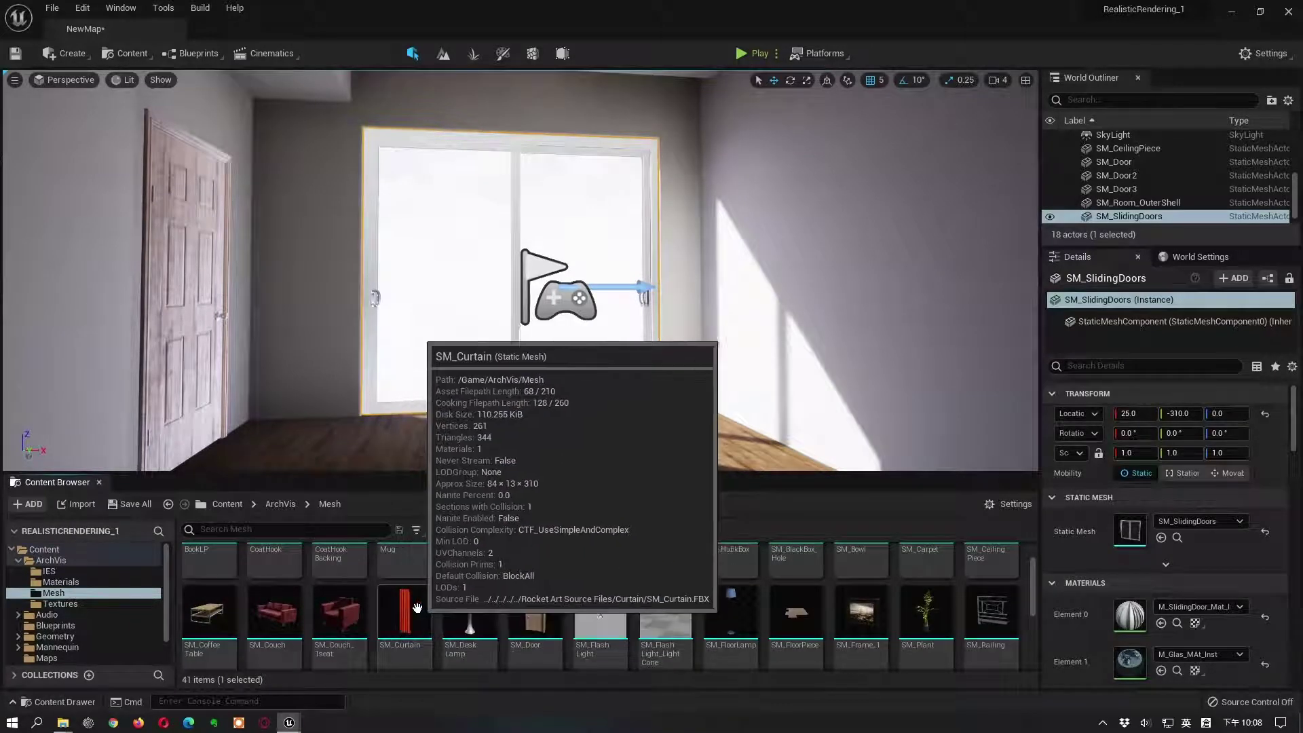
{"action": "left_click_drag", "start_coordinate": [411, 616], "coordinate": [437, 423]}
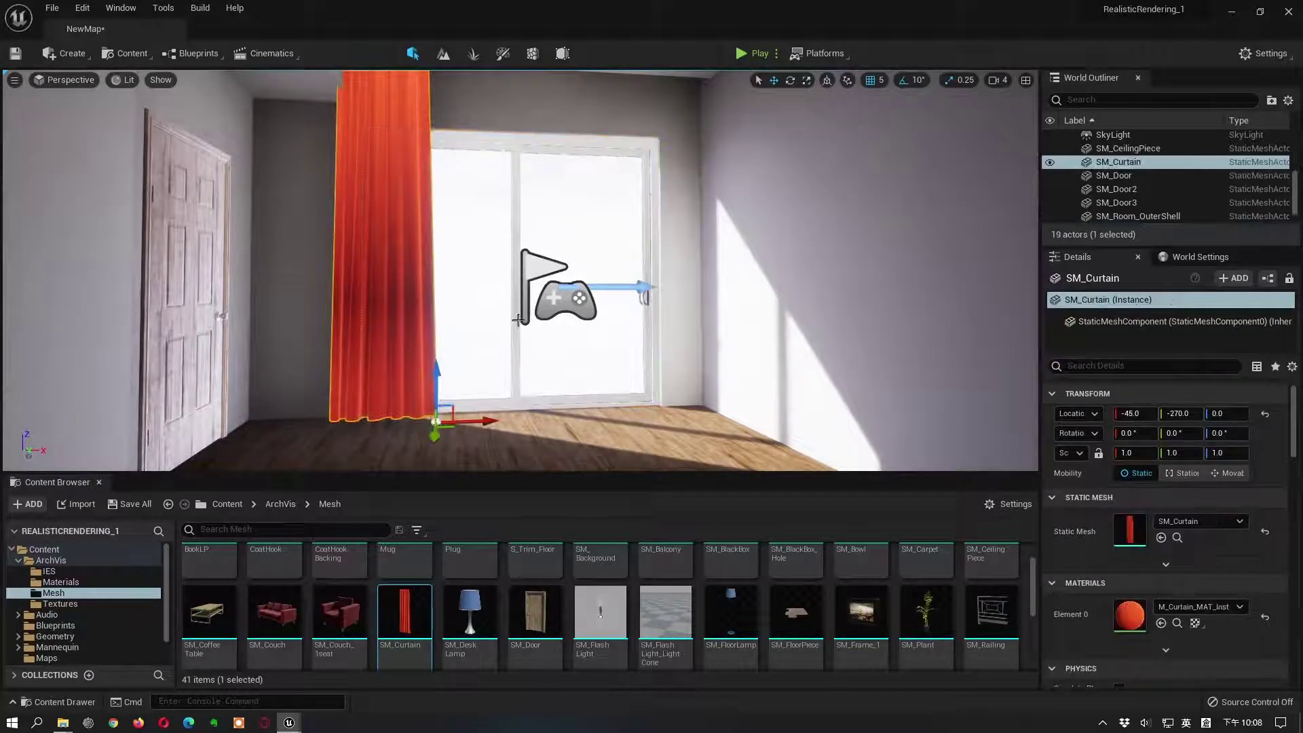
Step: Move the curtain closer to the sliding doors, to X -40 and Y -290
{"action": "scroll", "coordinate": [518, 320], "scroll_direction": "up", "scroll_amount": 2}
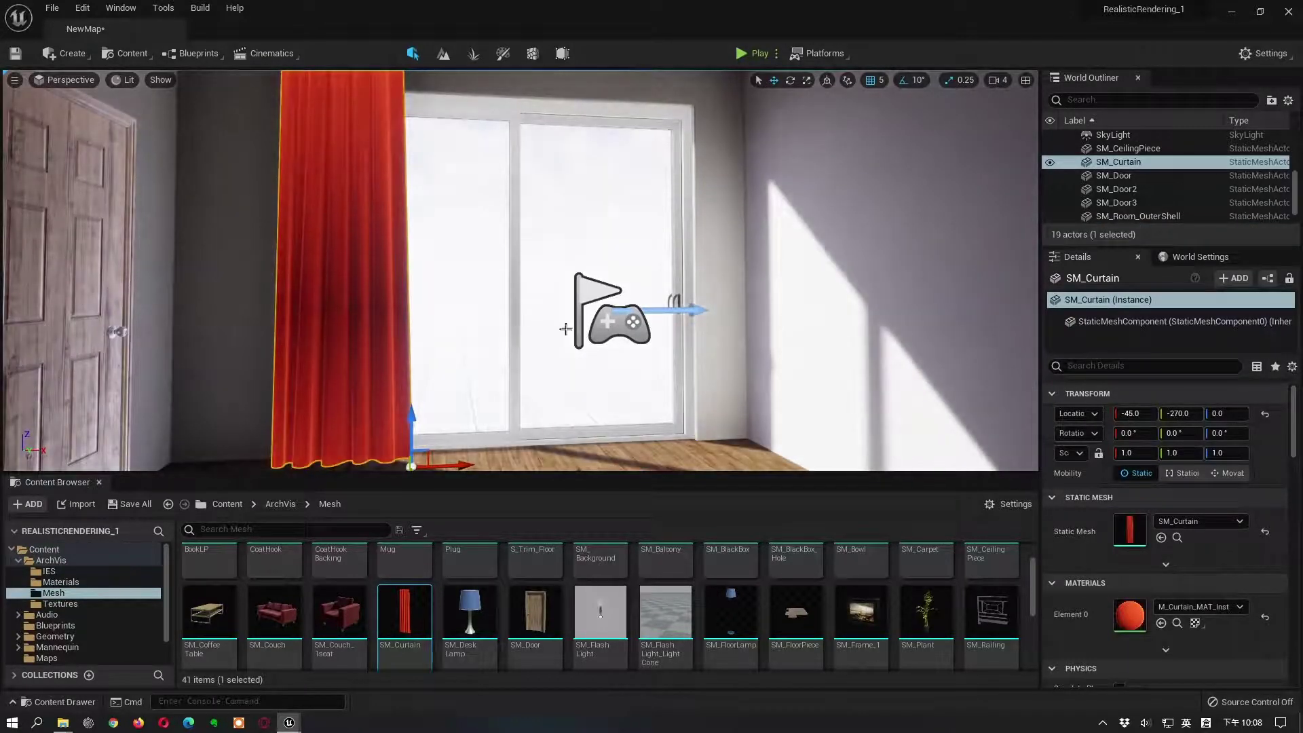
{"action": "right_click_drag", "start_coordinate": [566, 328], "coordinate": [636, 222]}
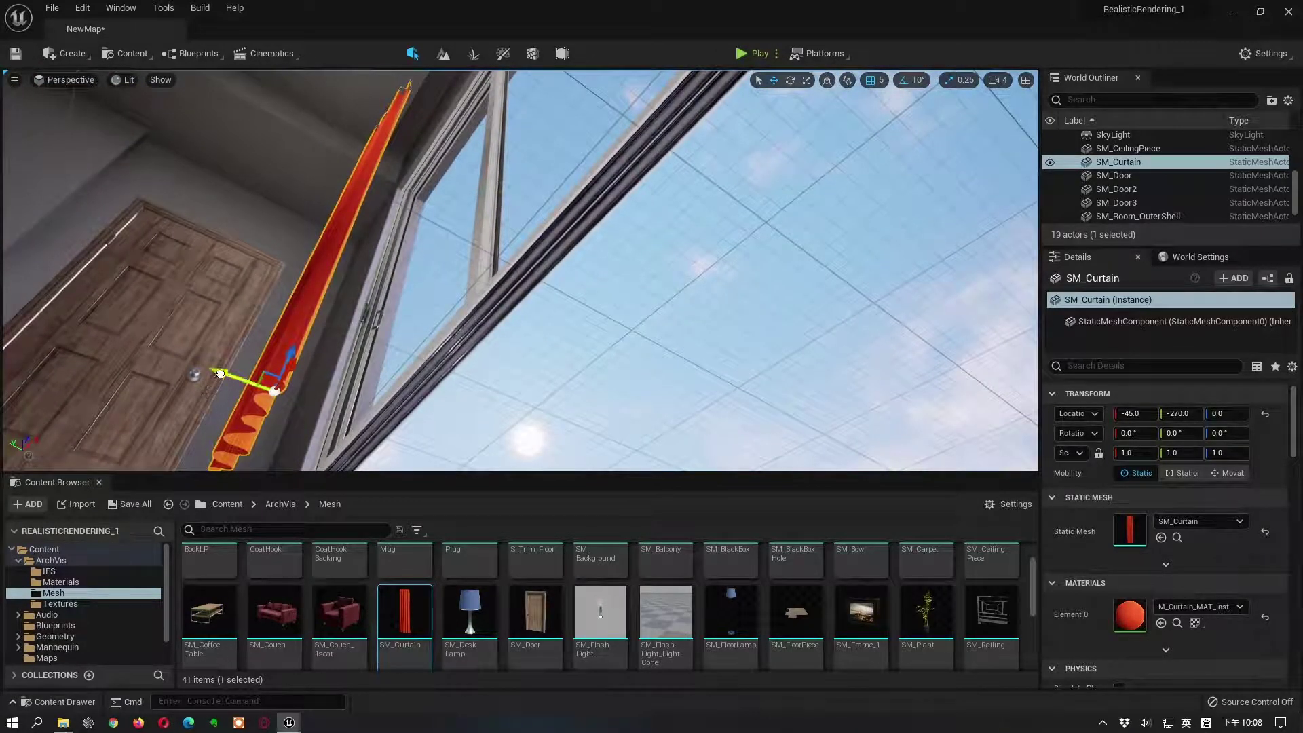
{"action": "left_click_drag", "start_coordinate": [217, 373], "coordinate": [277, 388]}
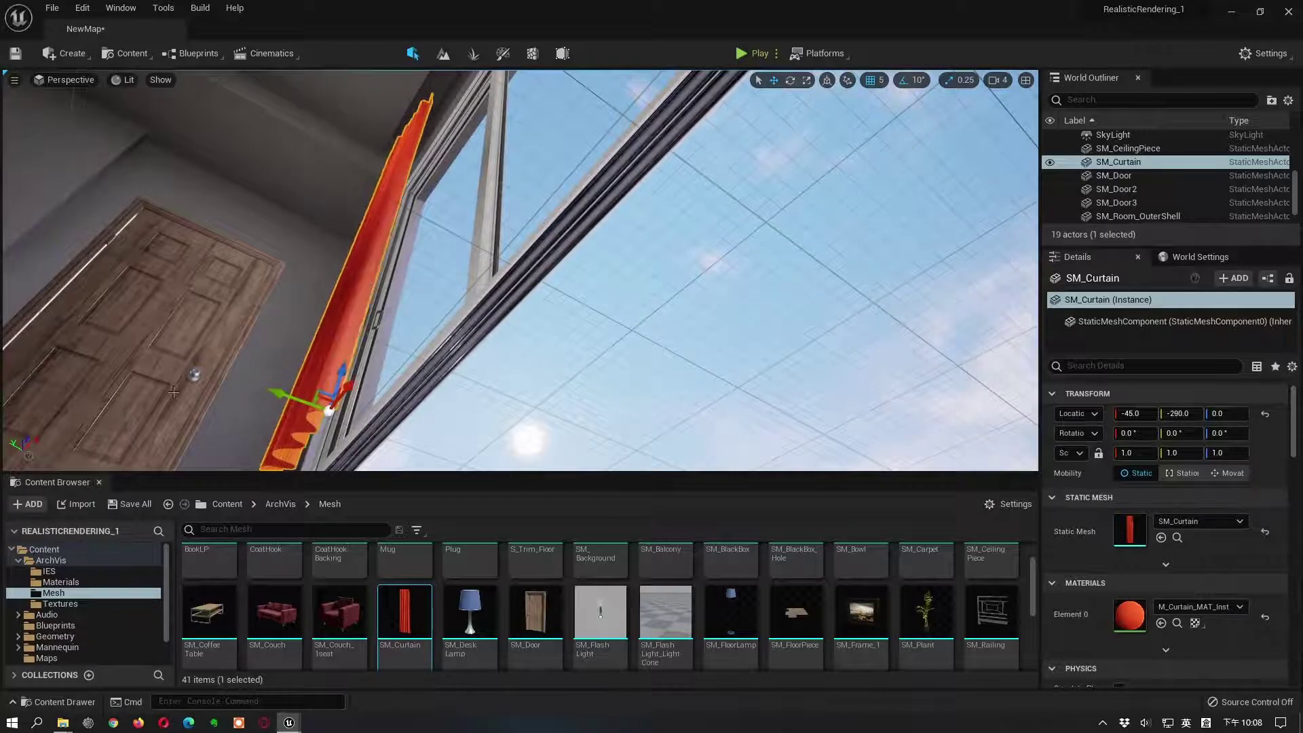
{"action": "mouse_move", "coordinate": [258, 376]}
{"action": "right_mouse_down"}
{"action": "mouse_move", "coordinate": [260, 407]}
{"action": "mouse_move", "coordinate": [258, 376]}
{"action": "right_mouse_up"}
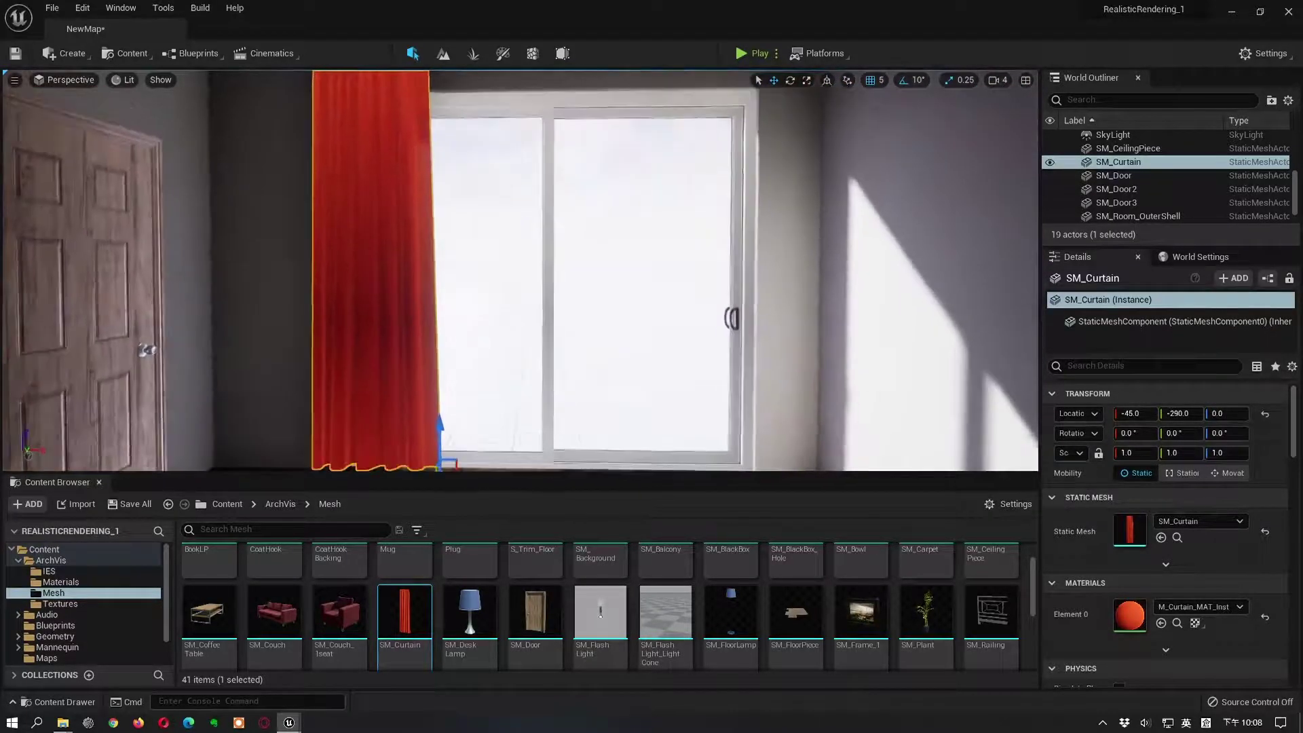
{"action": "scroll", "coordinate": [258, 376], "scroll_direction": "down", "scroll_amount": 3}
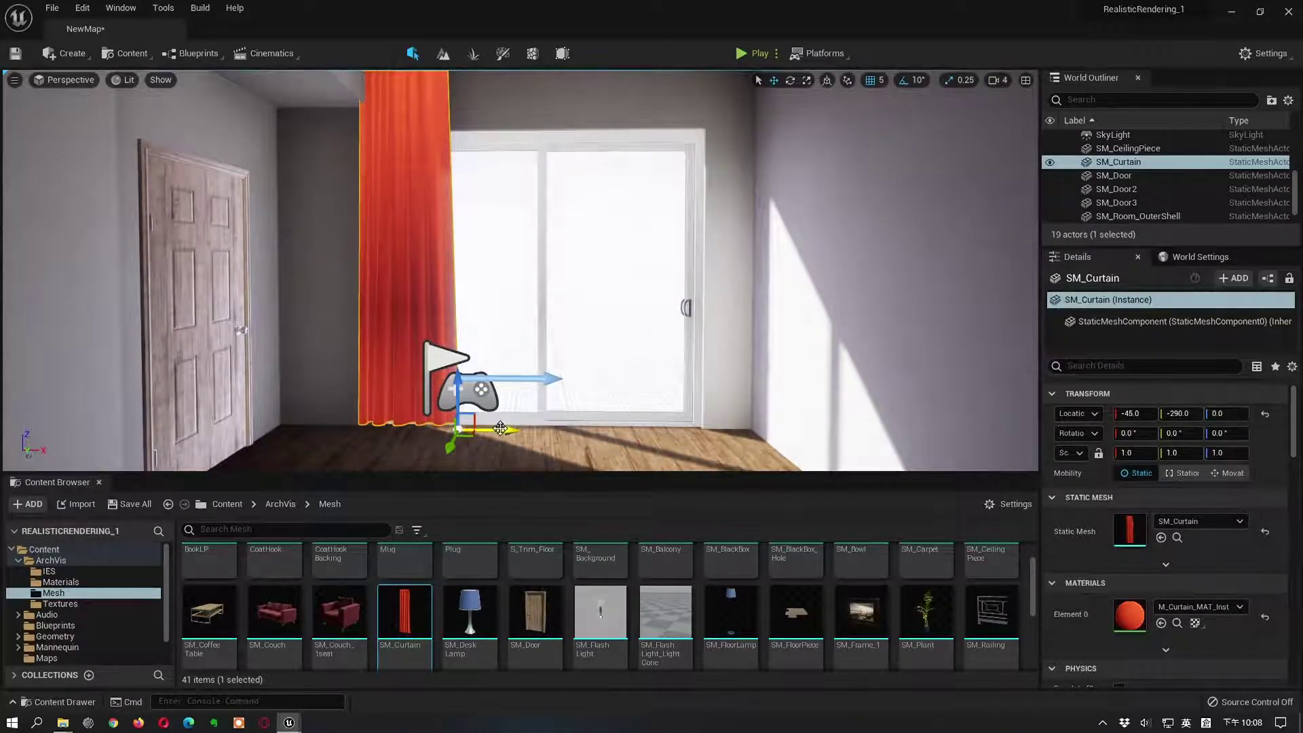
{"action": "left_click_drag", "start_coordinate": [501, 432], "coordinate": [508, 434]}
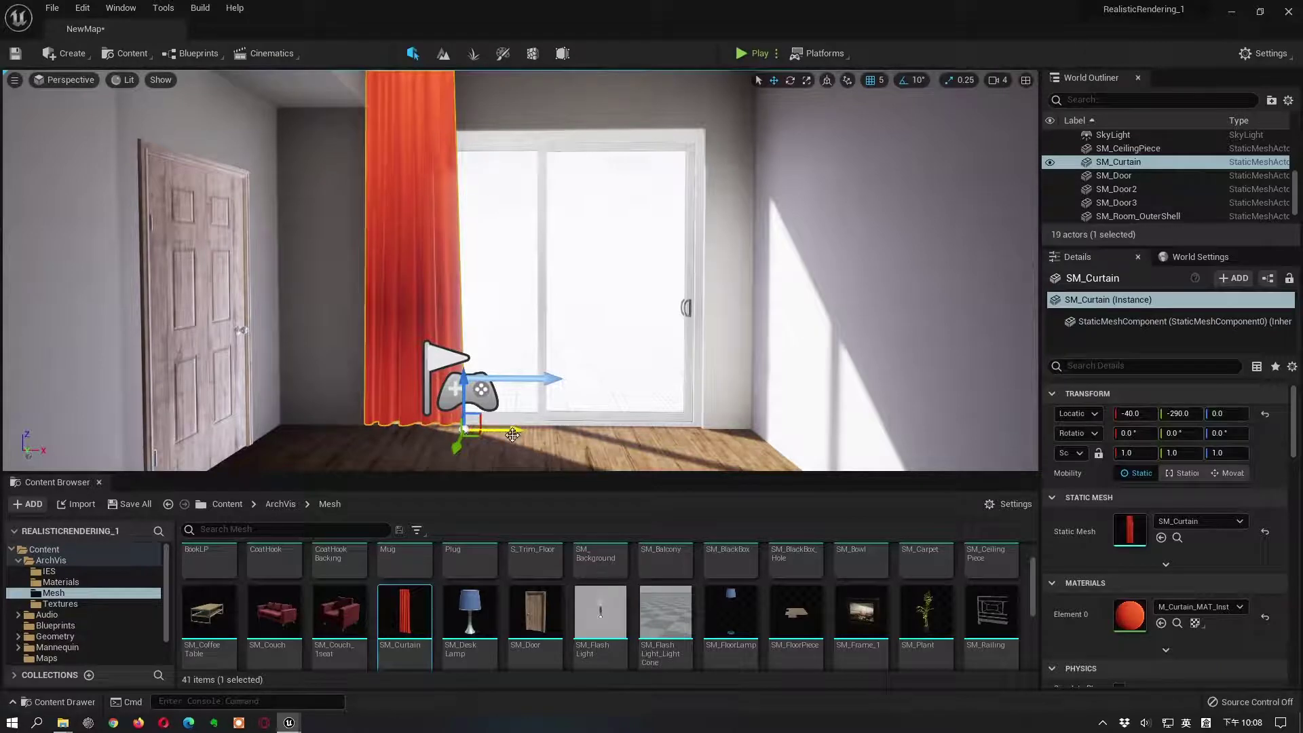
Step: Duplicate the curtain along X to 115 and compare the pair with the curtains in the reference Room level
{"action": "left_click_drag", "start_coordinate": [515, 432], "coordinate": [703, 451], "text": "alt"}
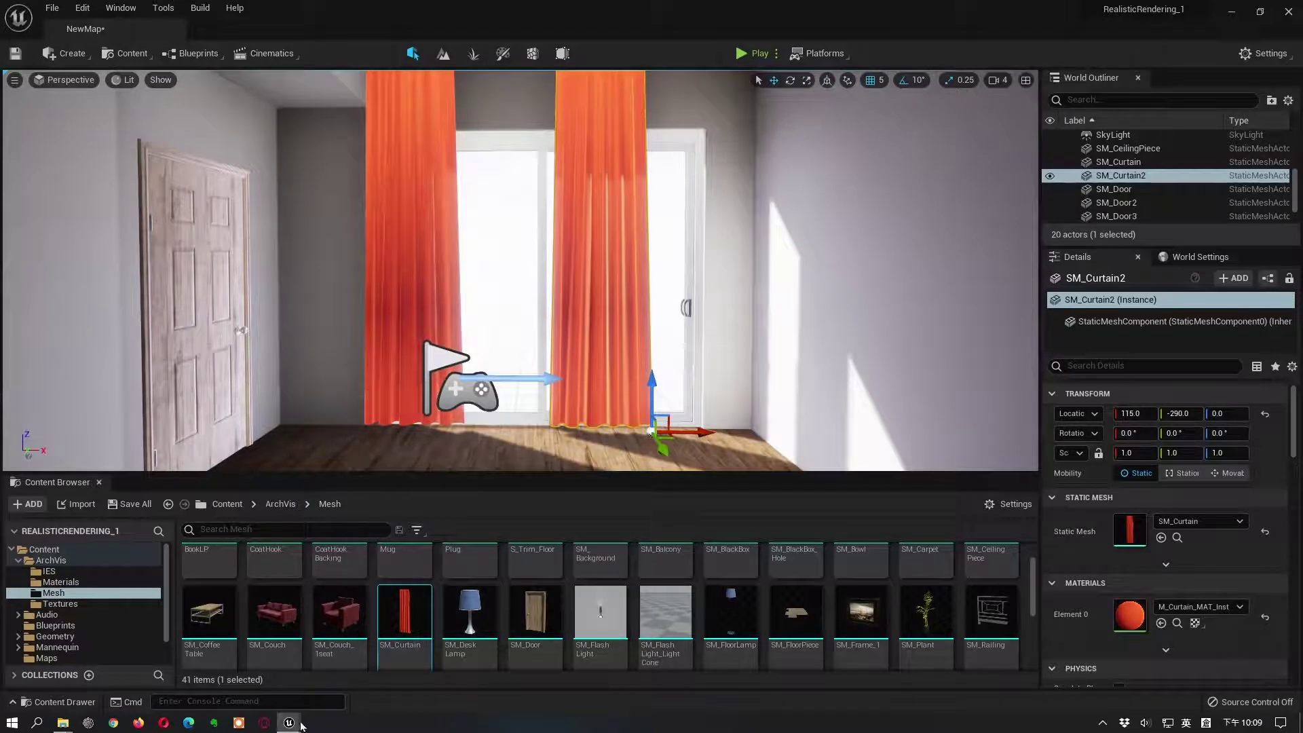
{"action": "mouse_move", "coordinate": [289, 721]}
{"action": "left_click_drag", "start_coordinate": [364, 400], "coordinate": [326, 318]}
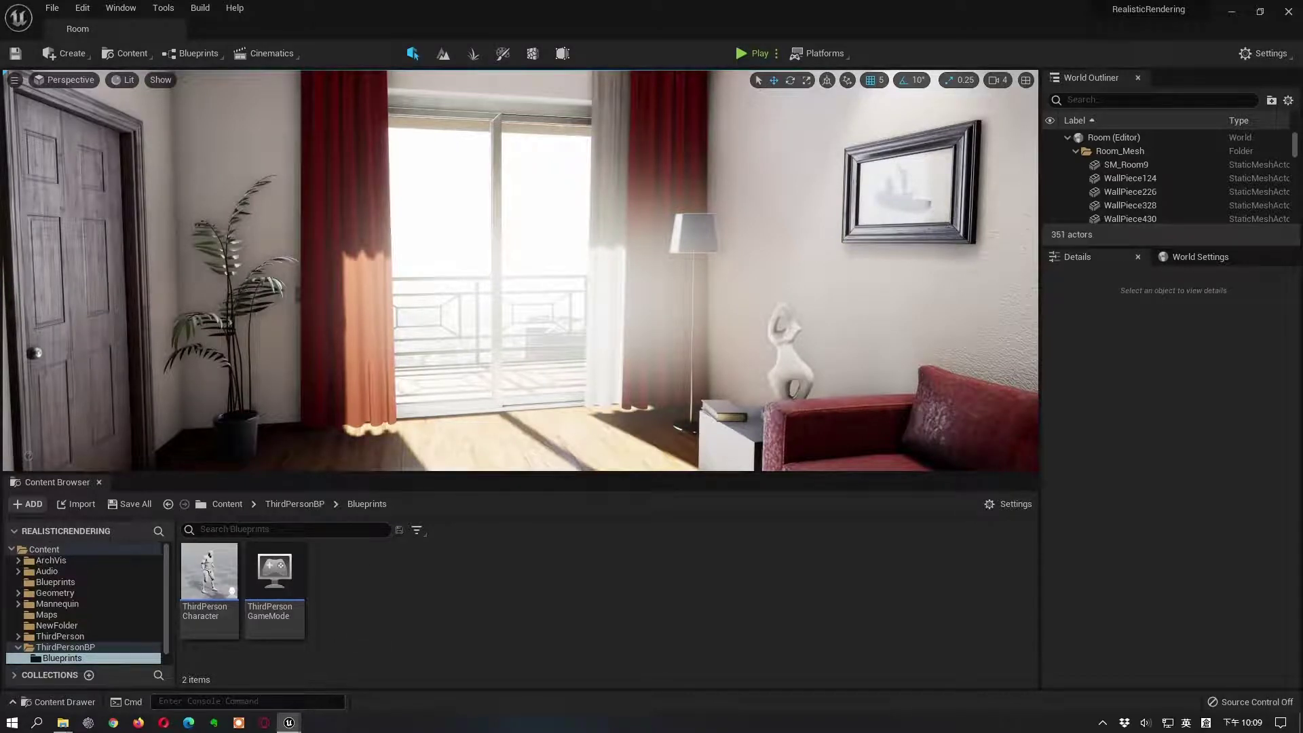
{"action": "mouse_move", "coordinate": [289, 722]}
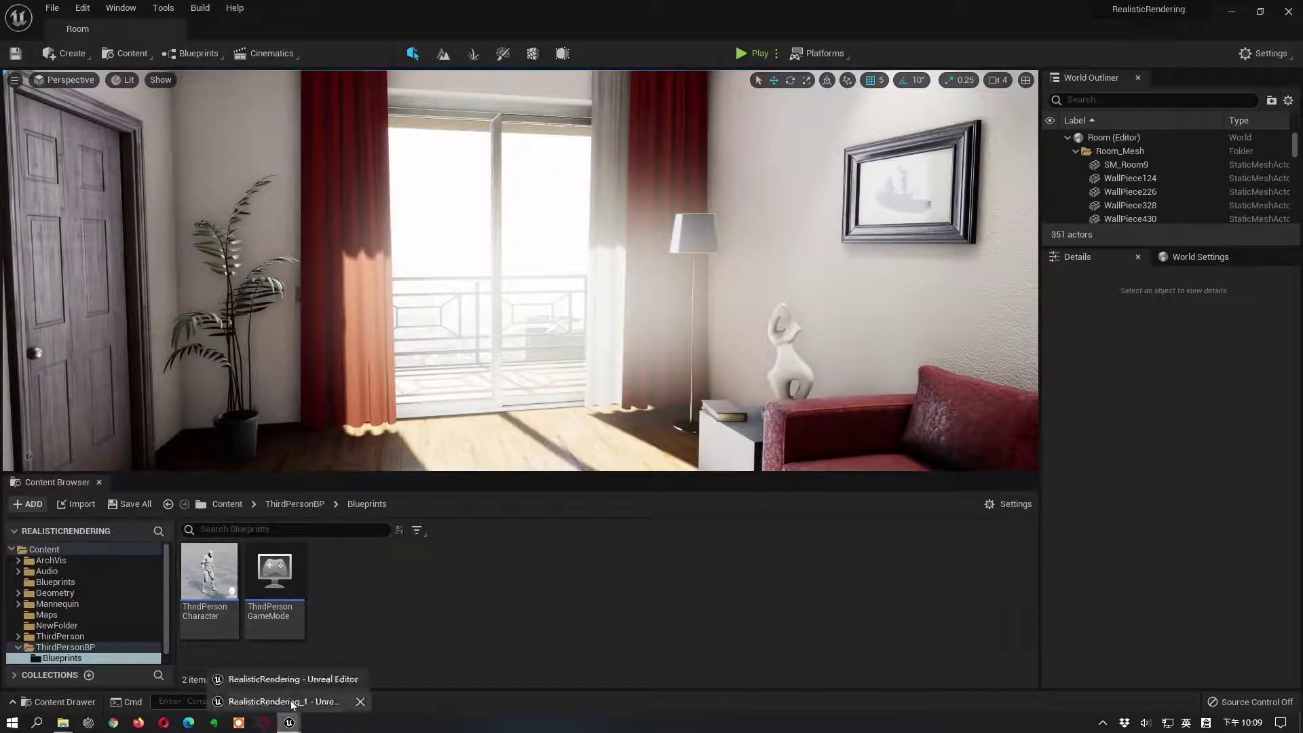
{"action": "left_click", "coordinate": [295, 673]}
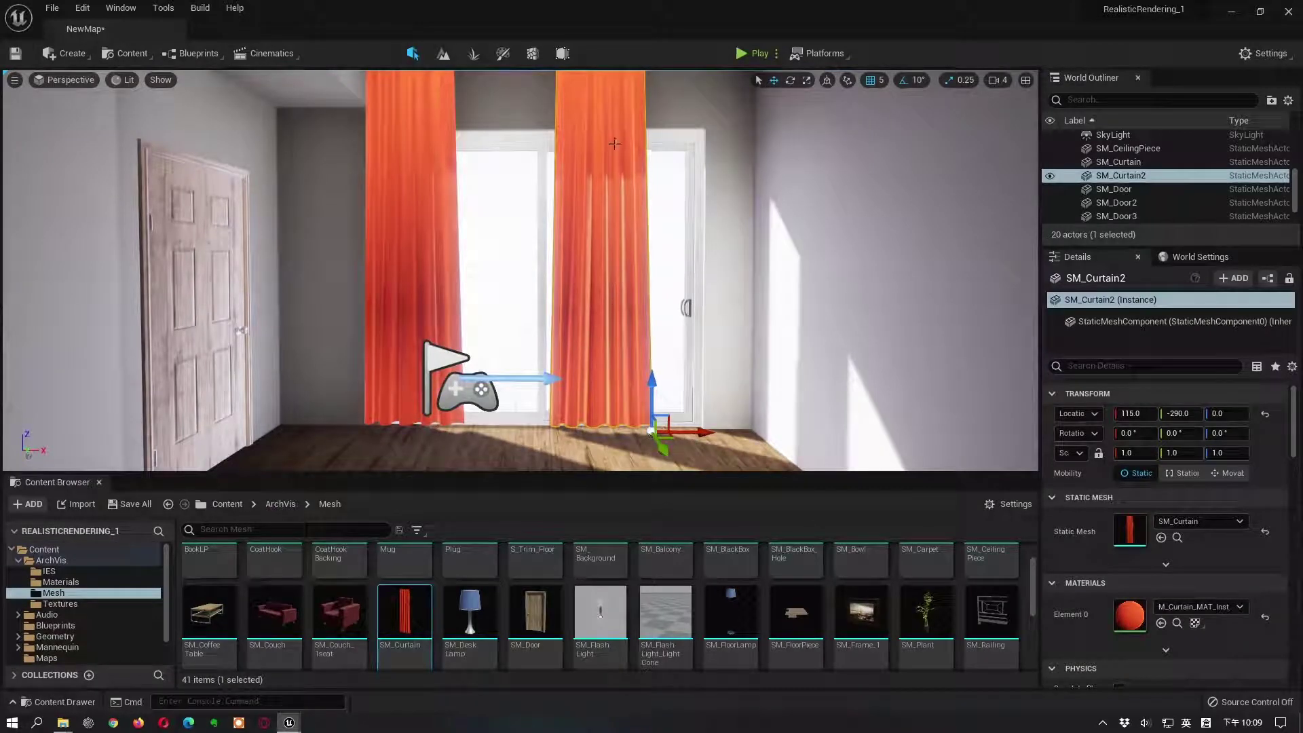
Step: Mirror the duplicated curtain by setting its X scale to -1
{"action": "left_click", "coordinate": [600, 461]}
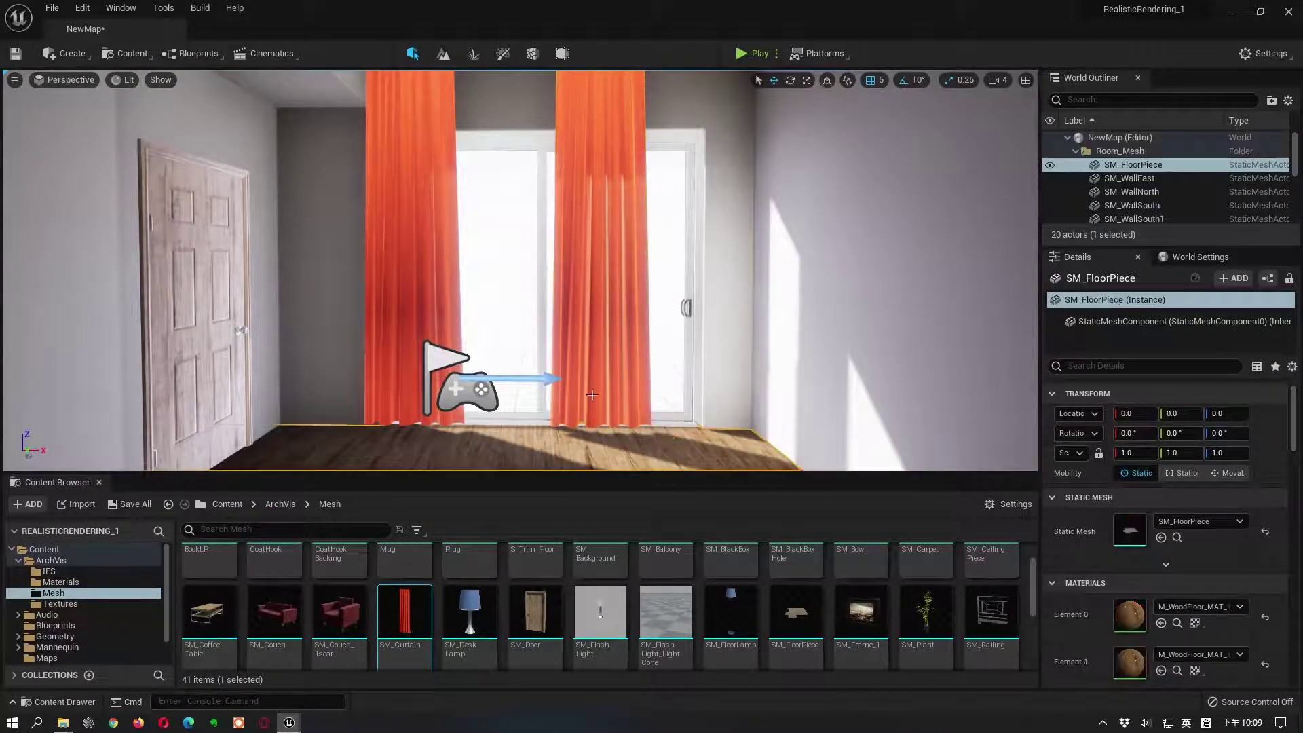
{"action": "left_click", "coordinate": [592, 395]}
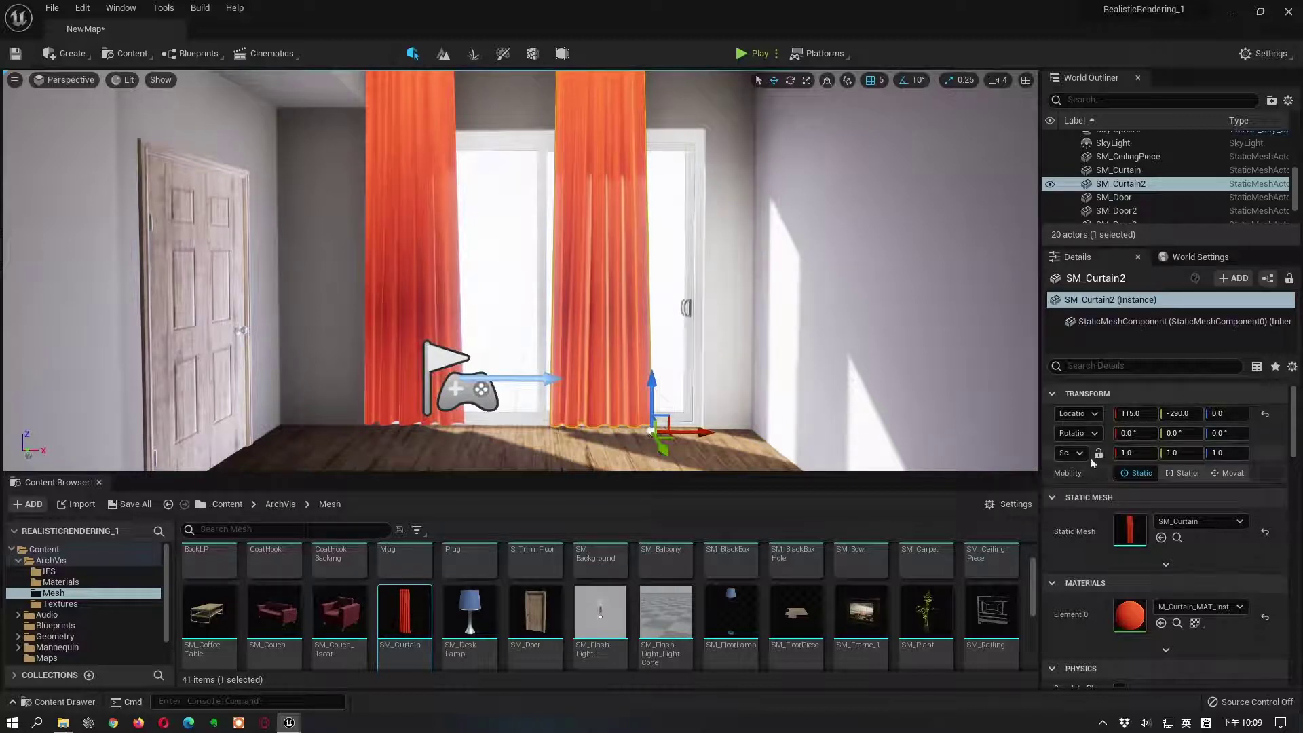
{"action": "left_click", "coordinate": [1127, 453]}
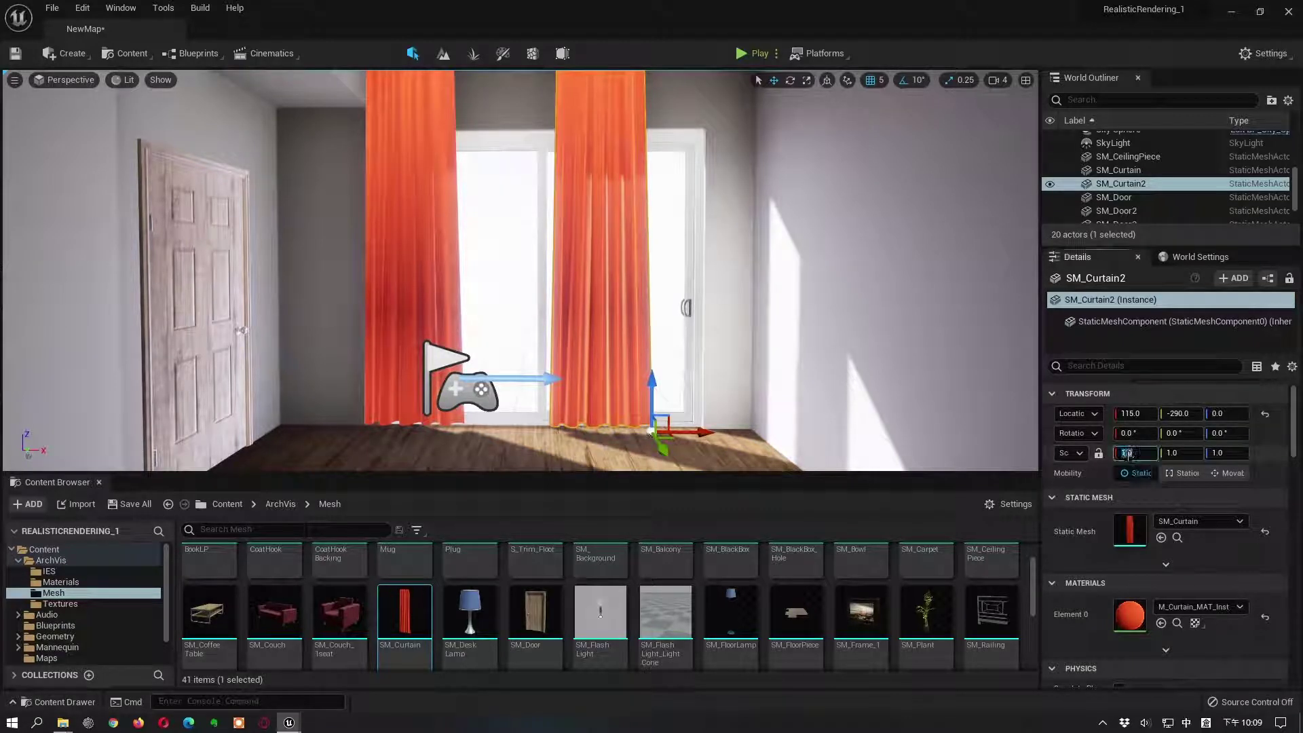
{"action": "type", "text": "-1"}
{"action": "key", "text": "Return"}
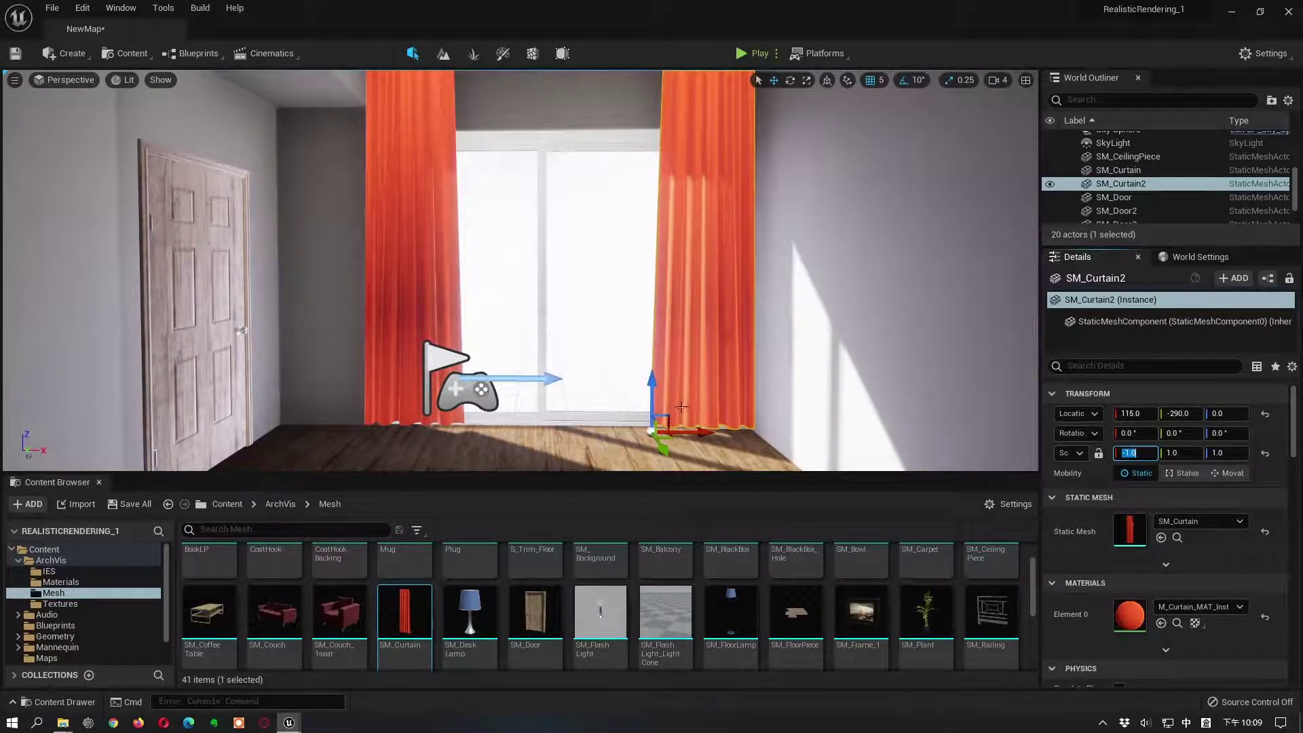
Step: Following the reference room, duplicate the mirrored curtain to X 95 and Y -300 and compare it with the other curtains
{"action": "left_click_drag", "start_coordinate": [551, 410], "coordinate": [556, 380]}
{"action": "right_click_drag", "start_coordinate": [556, 380], "coordinate": [517, 370]}
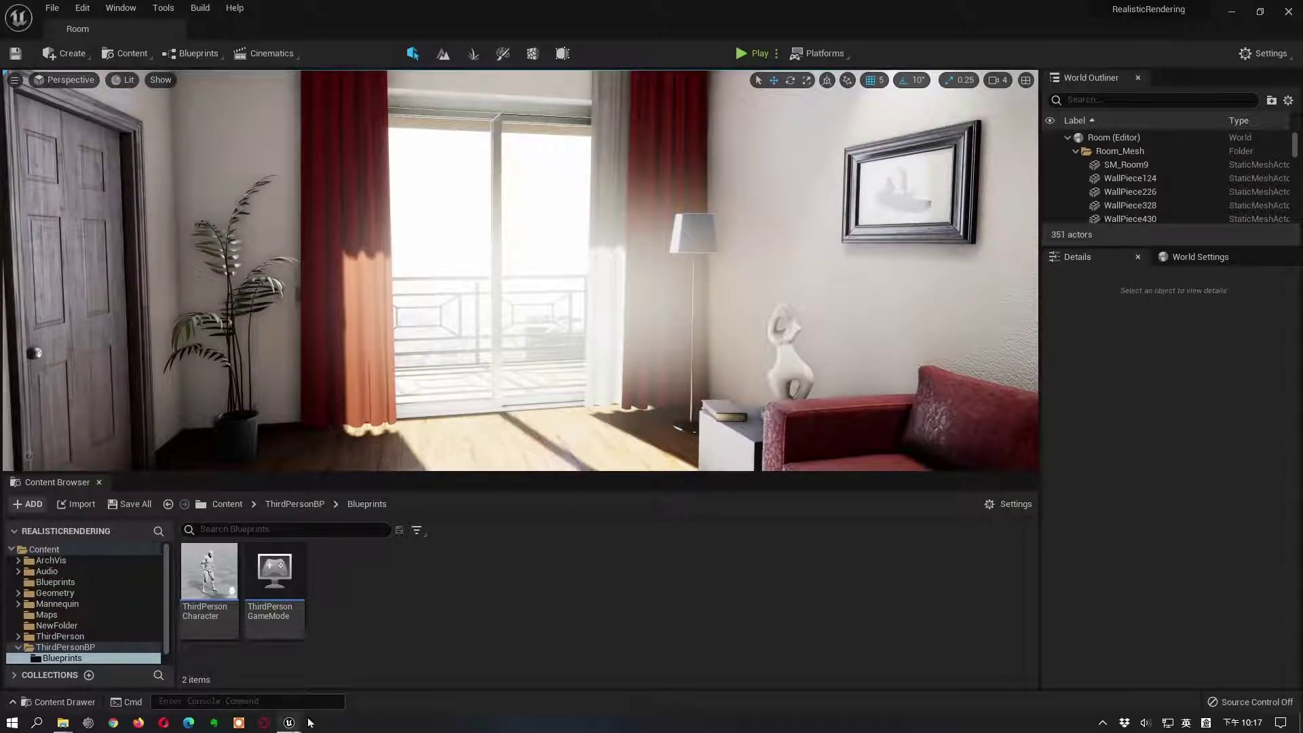
{"action": "left_click", "coordinate": [285, 701]}
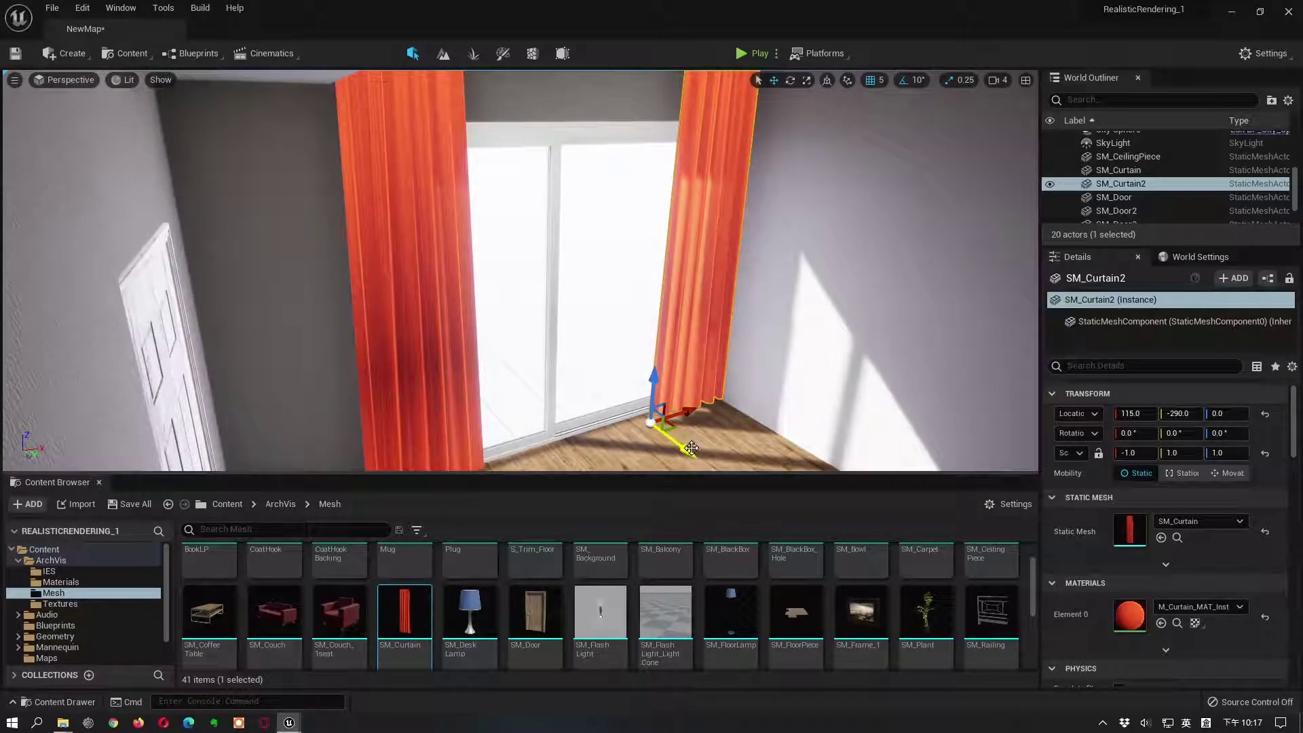
{"action": "left_click_drag", "start_coordinate": [690, 448], "coordinate": [667, 418], "text": "alt"}
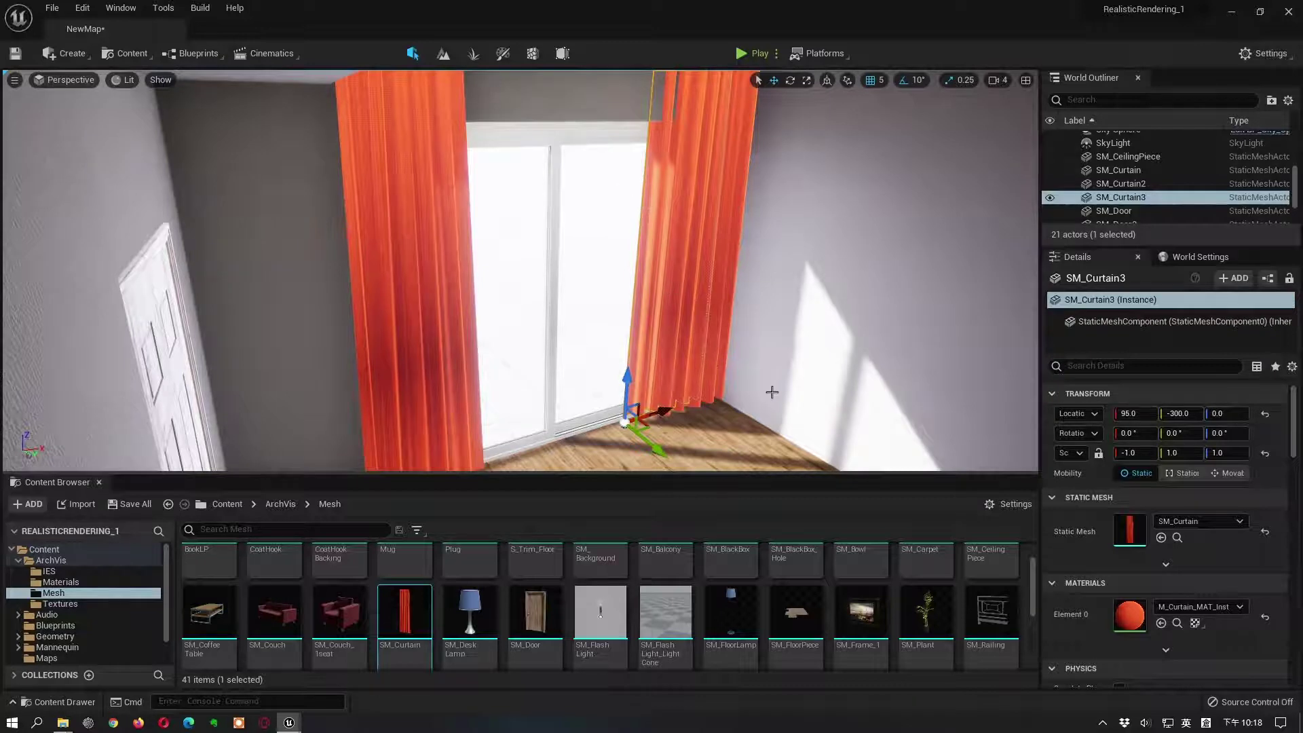
{"action": "right_click_drag", "start_coordinate": [771, 391], "coordinate": [766, 377]}
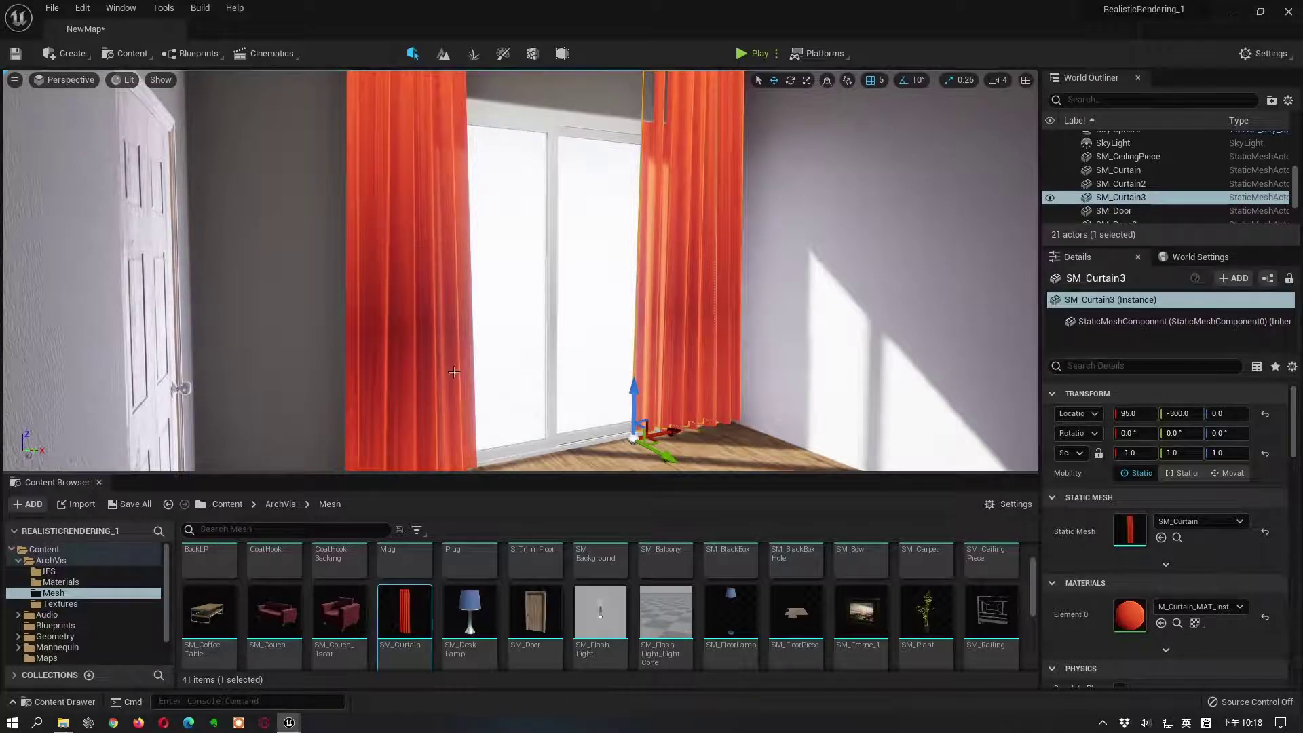
{"action": "left_click", "coordinate": [426, 365]}
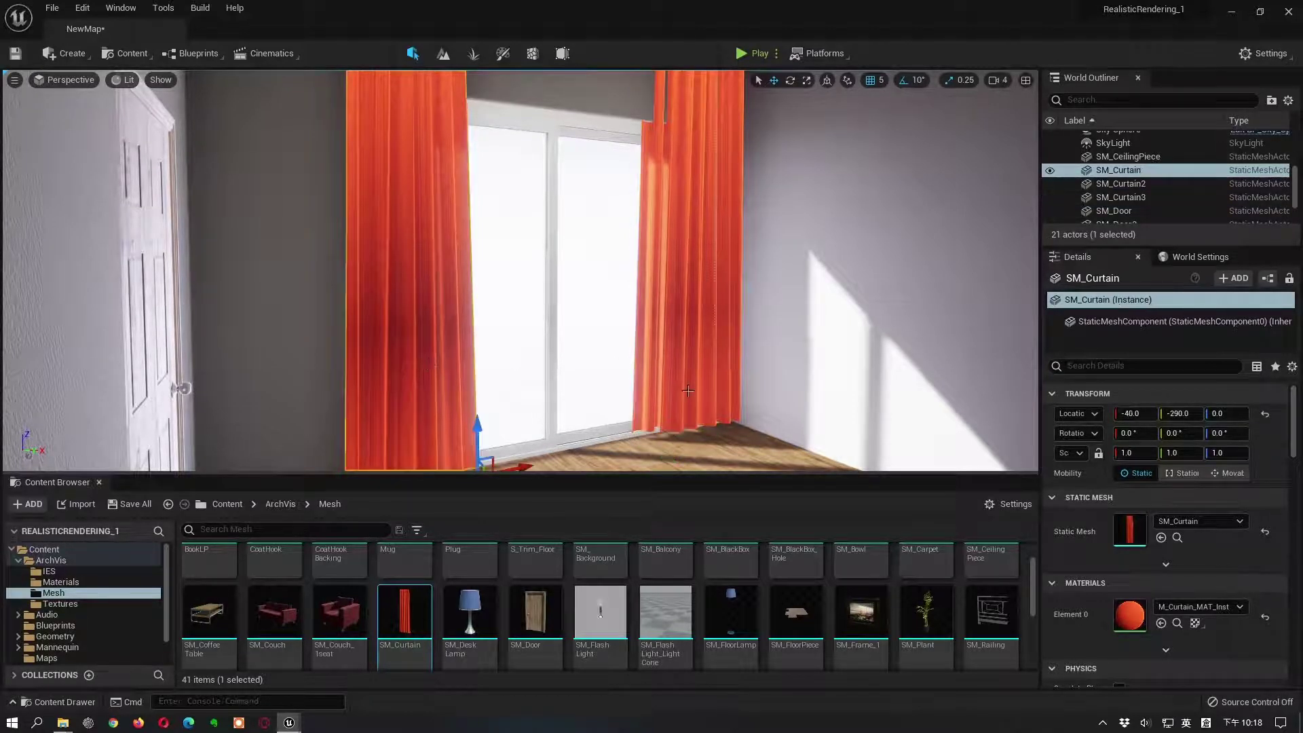
{"action": "left_click", "coordinate": [712, 386]}
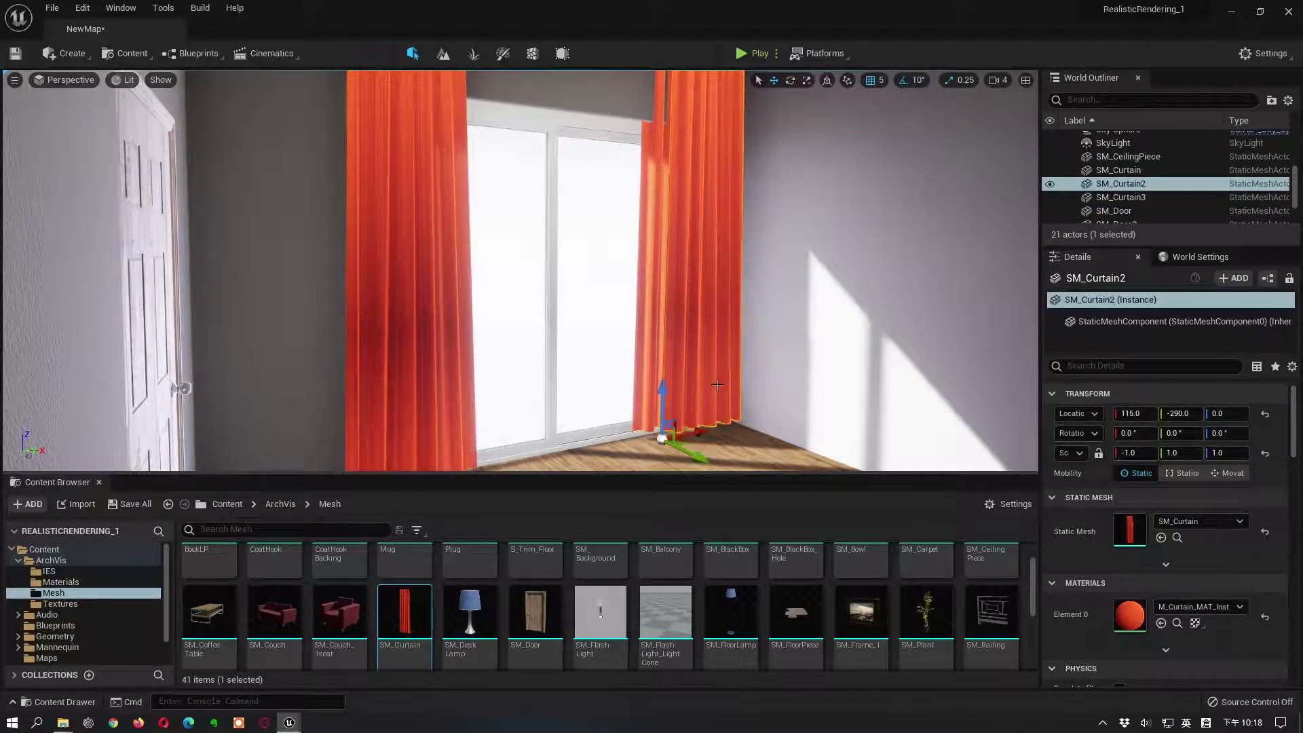
Step: Select all three curtains and move them together 5 units along Y into the room, bringing the inner curtain to Y -295
{"action": "left_click", "coordinate": [639, 384], "text": "ctrl"}
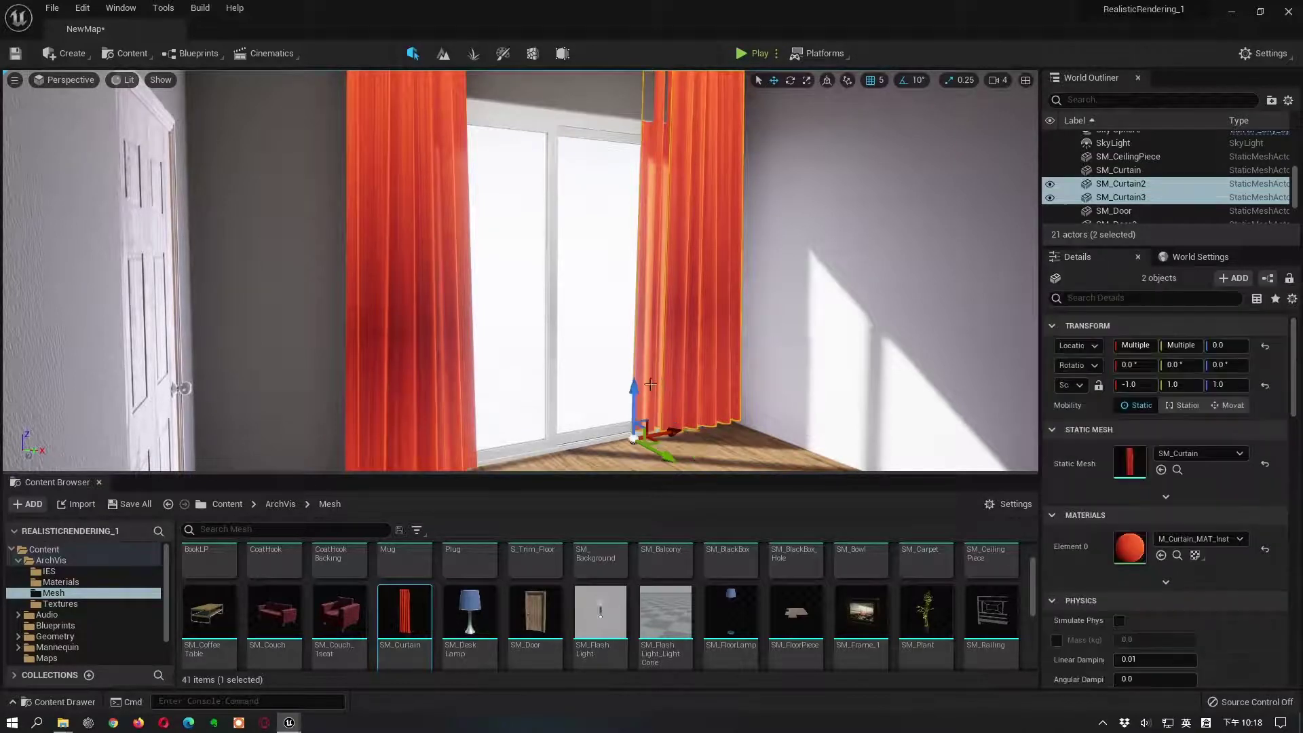
{"action": "left_click", "coordinate": [450, 401], "text": "ctrl"}
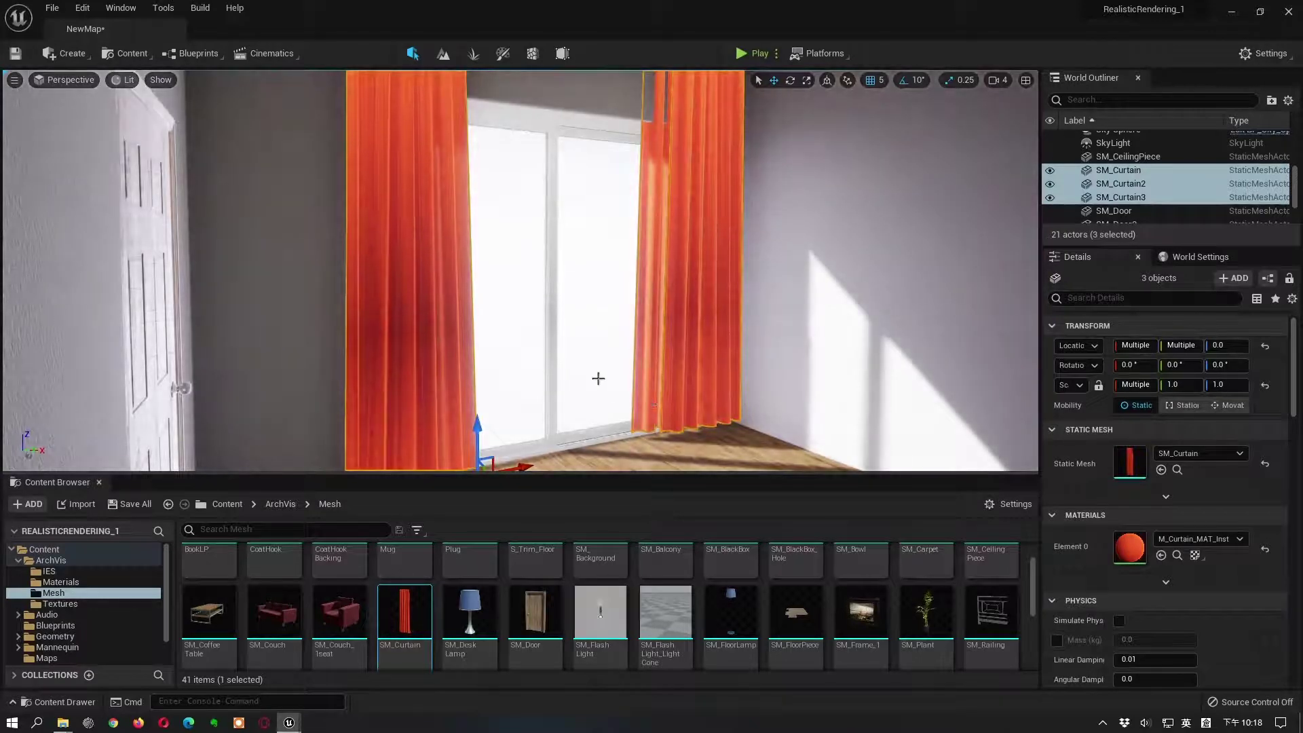
{"action": "mouse_move", "coordinate": [598, 378]}
{"action": "right_mouse_down"}
{"action": "mouse_move", "coordinate": [566, 387]}
{"action": "mouse_move", "coordinate": [590, 380]}
{"action": "right_mouse_up"}
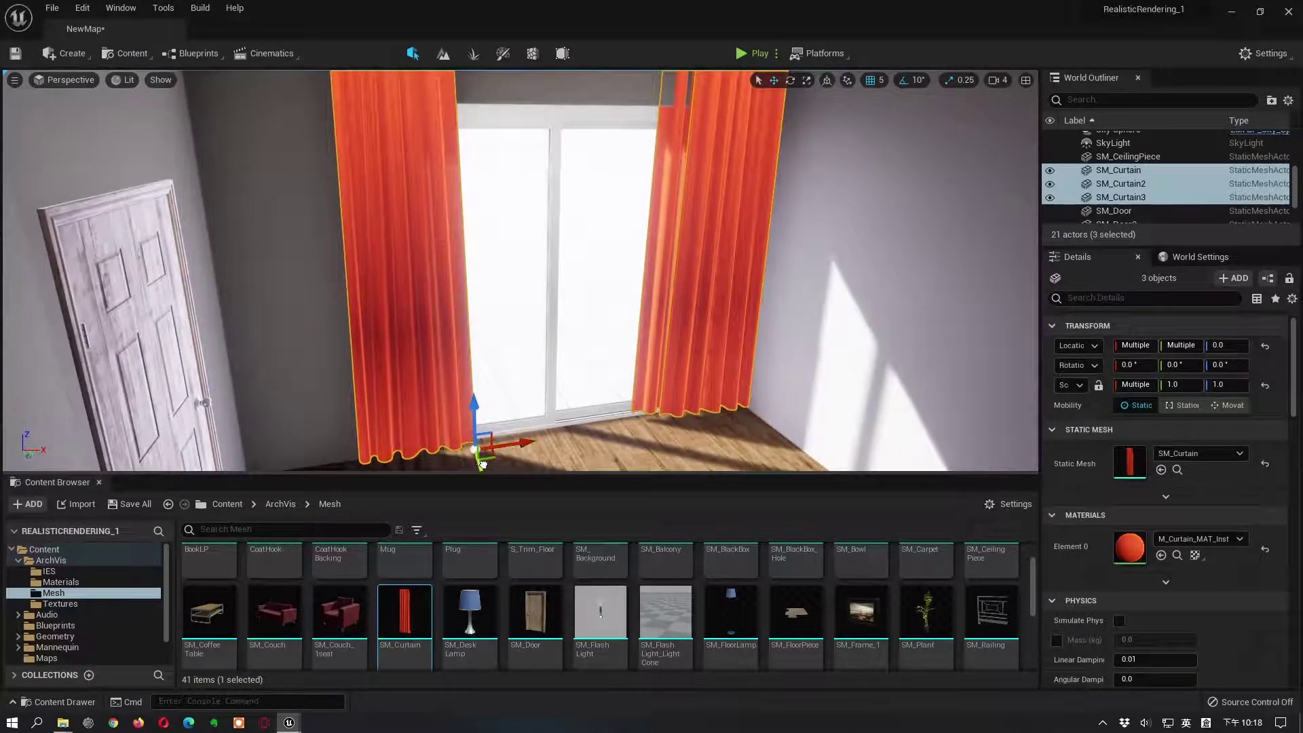
{"action": "left_click_drag", "start_coordinate": [482, 464], "coordinate": [483, 466]}
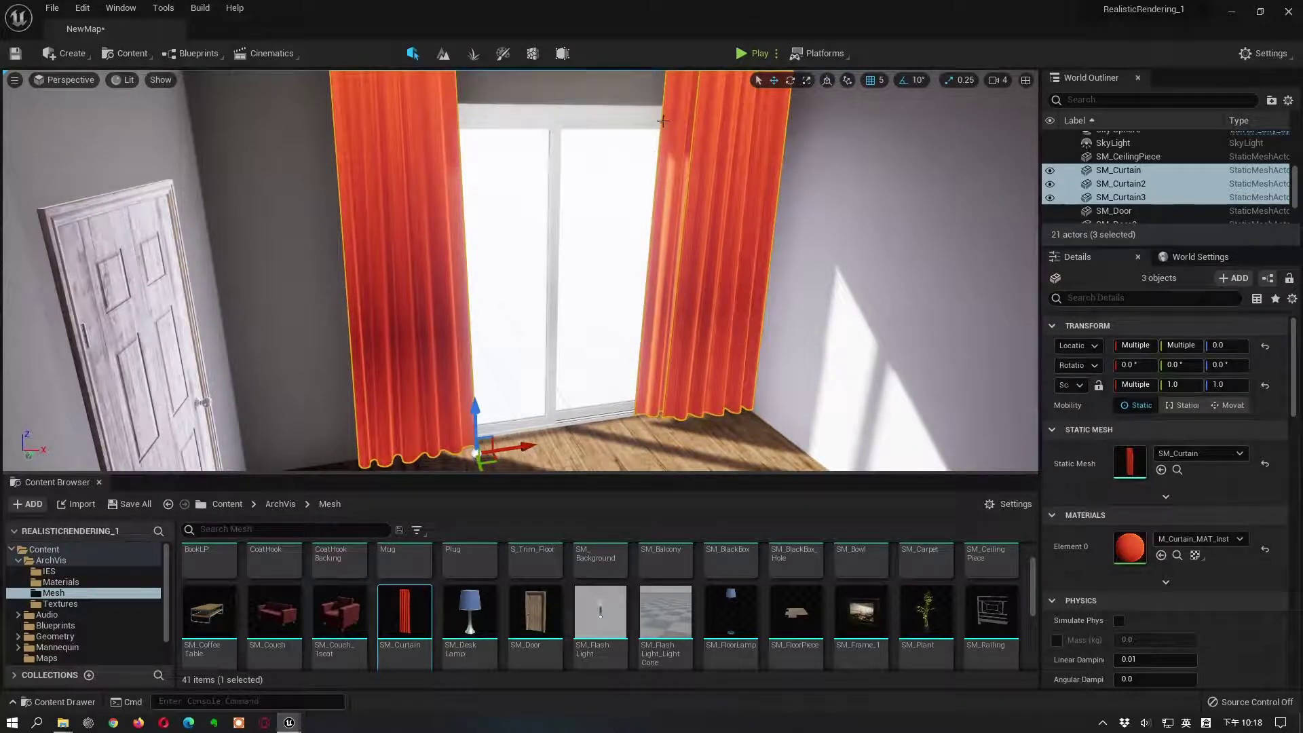
{"action": "right_click_drag", "start_coordinate": [817, 408], "coordinate": [787, 372]}
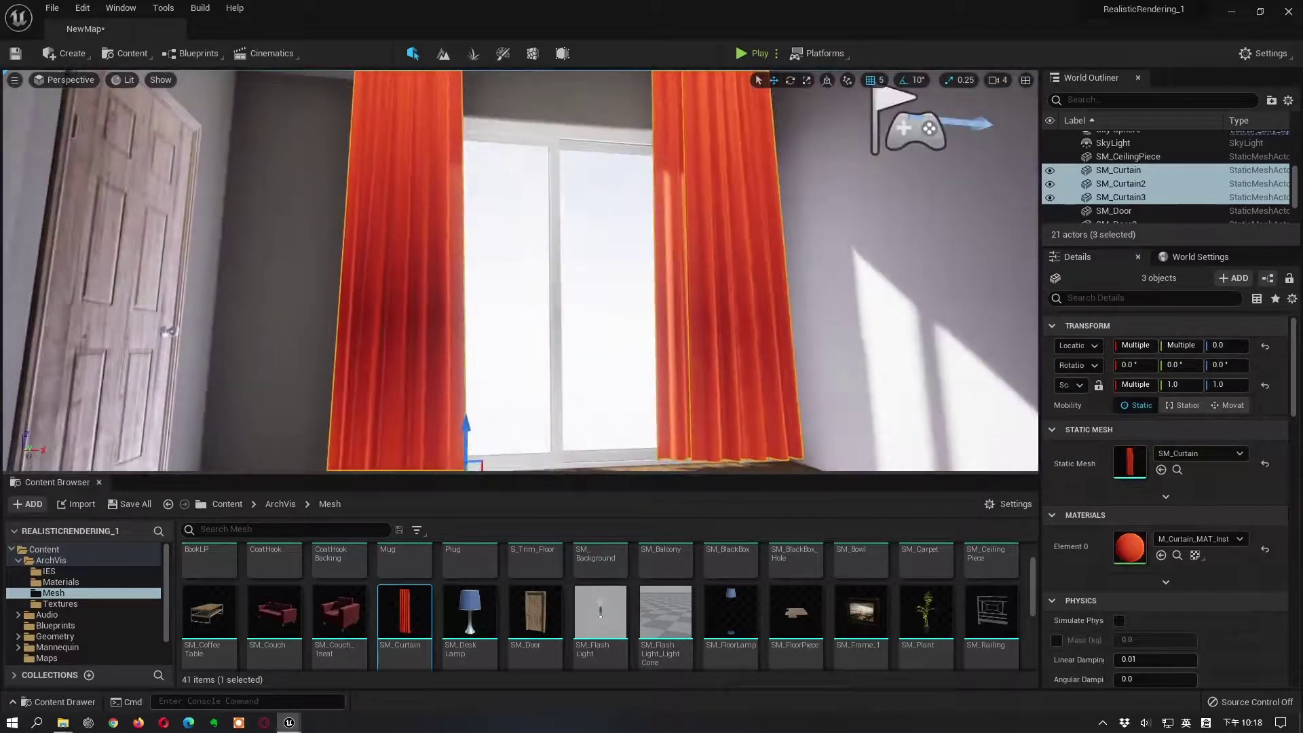
Step: Replace the inner curtain's red material with M_Curtain_MAT_White_Inst from the ArchVis Materials folder
{"action": "left_click", "coordinate": [672, 357]}
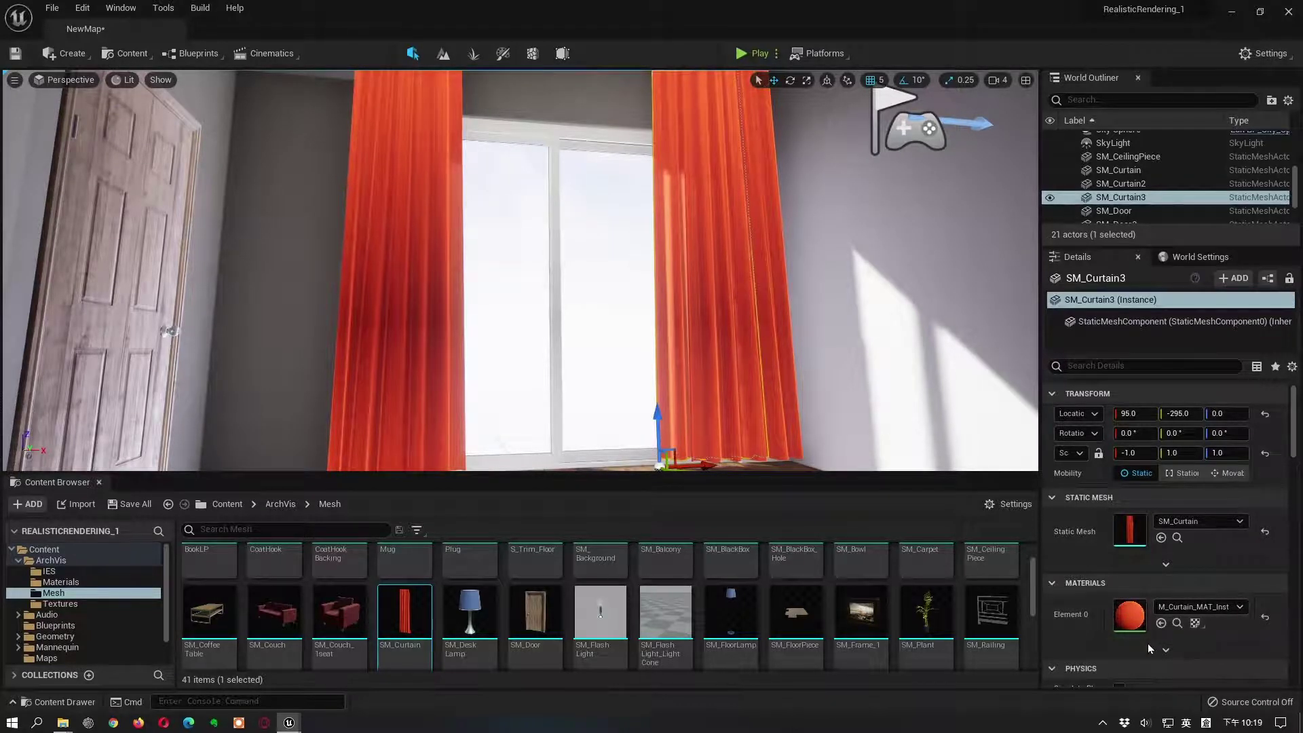
{"action": "left_click", "coordinate": [1176, 625]}
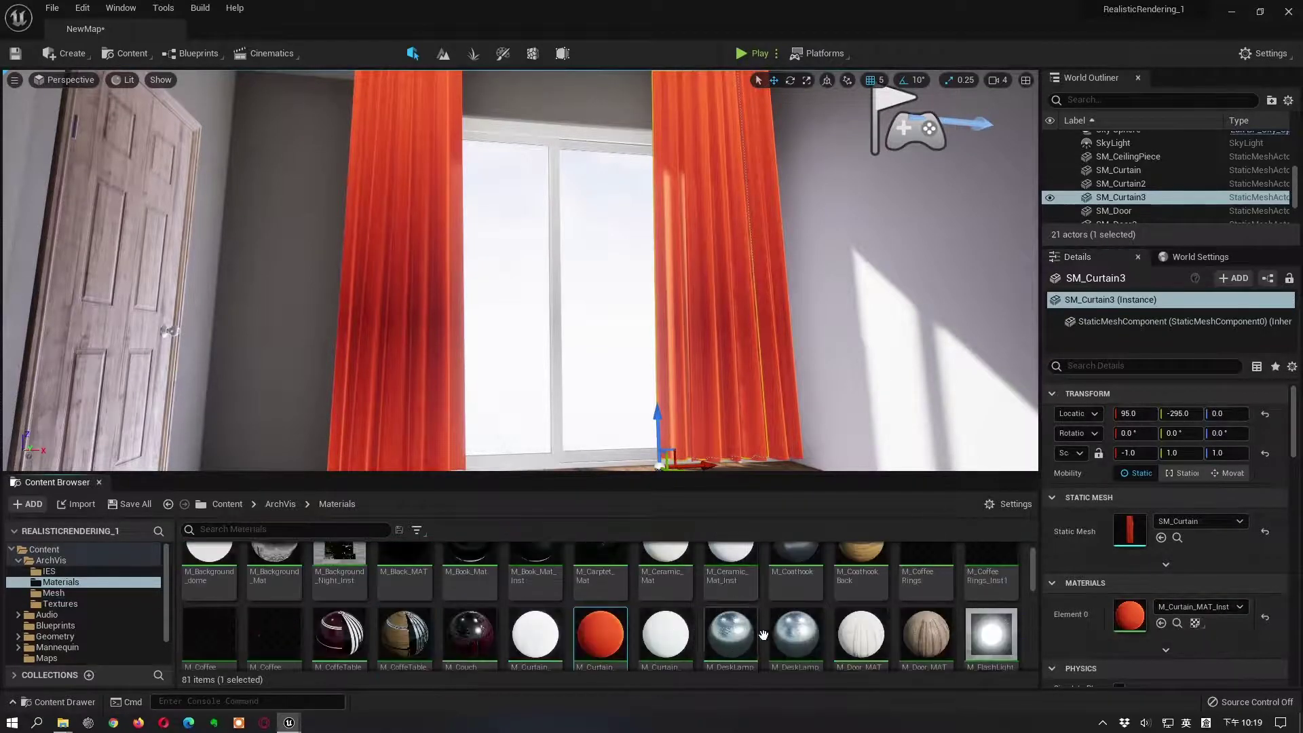
{"action": "scroll", "coordinate": [1031, 590], "scroll_direction": "down", "scroll_amount": 1}
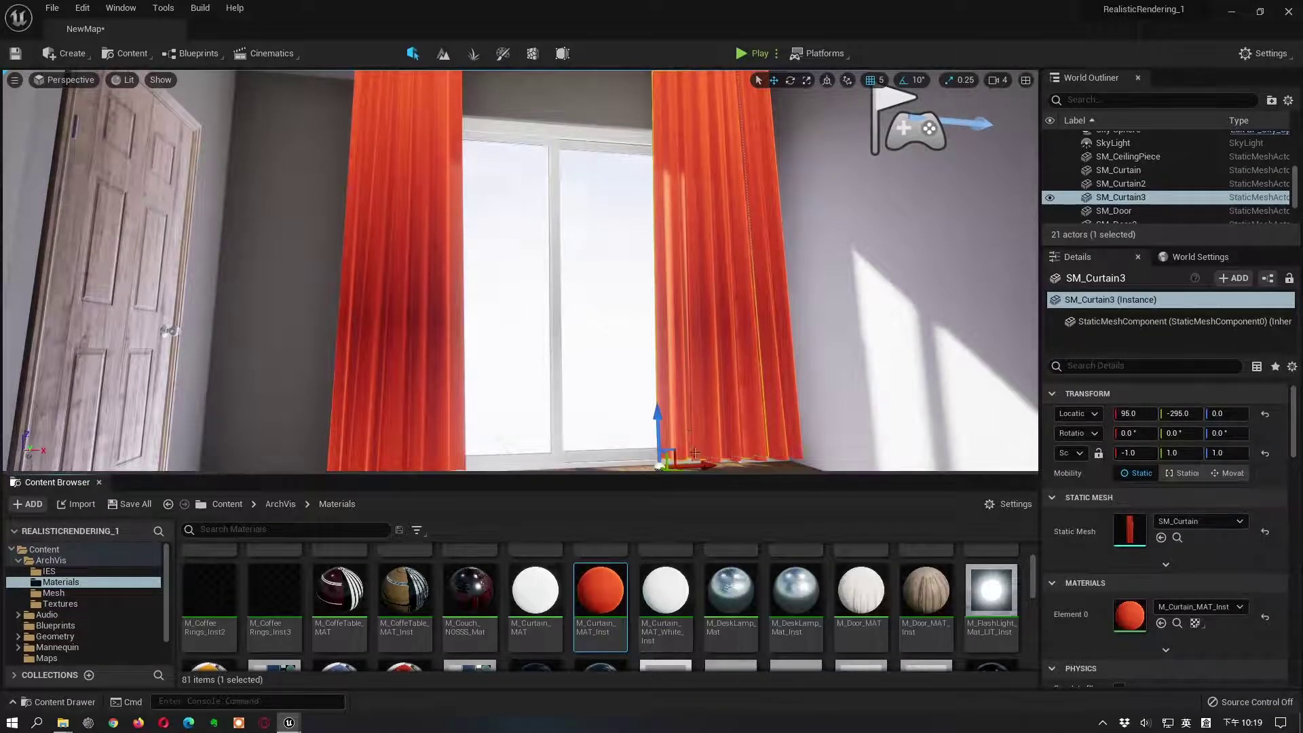
{"action": "left_click", "coordinate": [672, 592]}
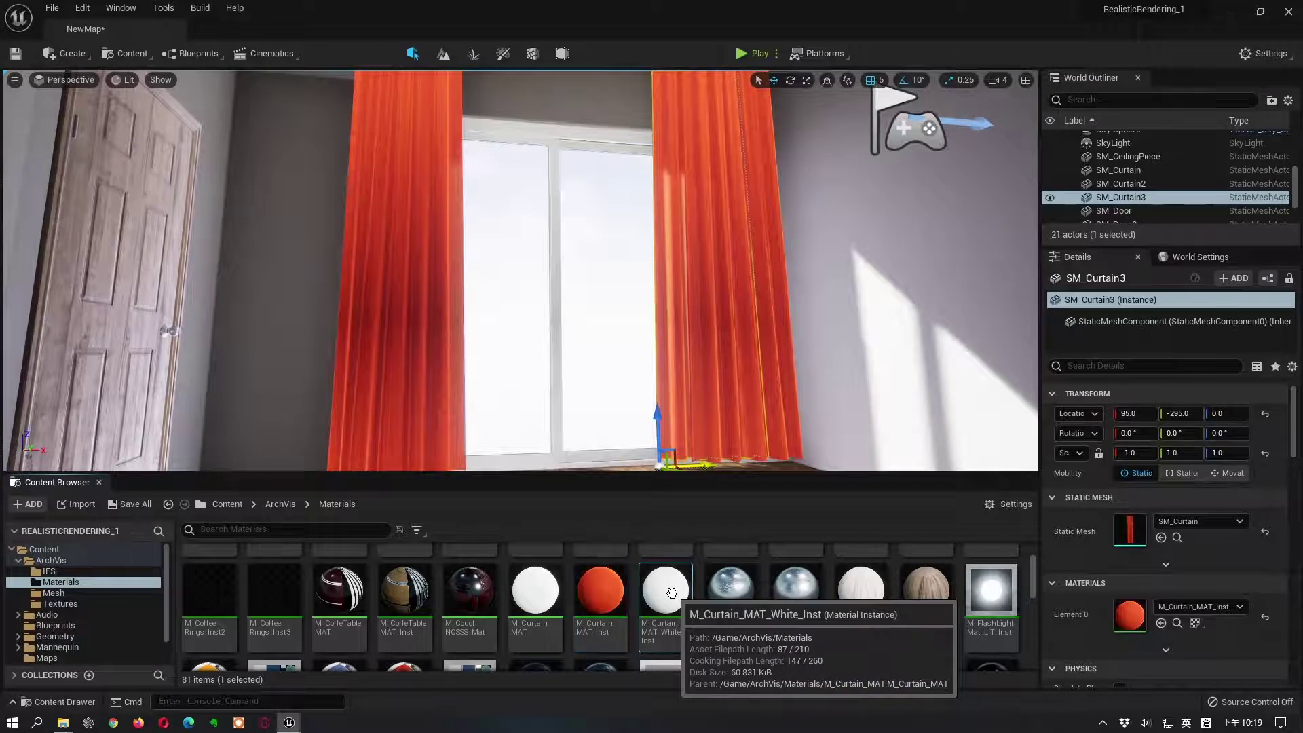
{"action": "left_click", "coordinate": [1160, 623]}
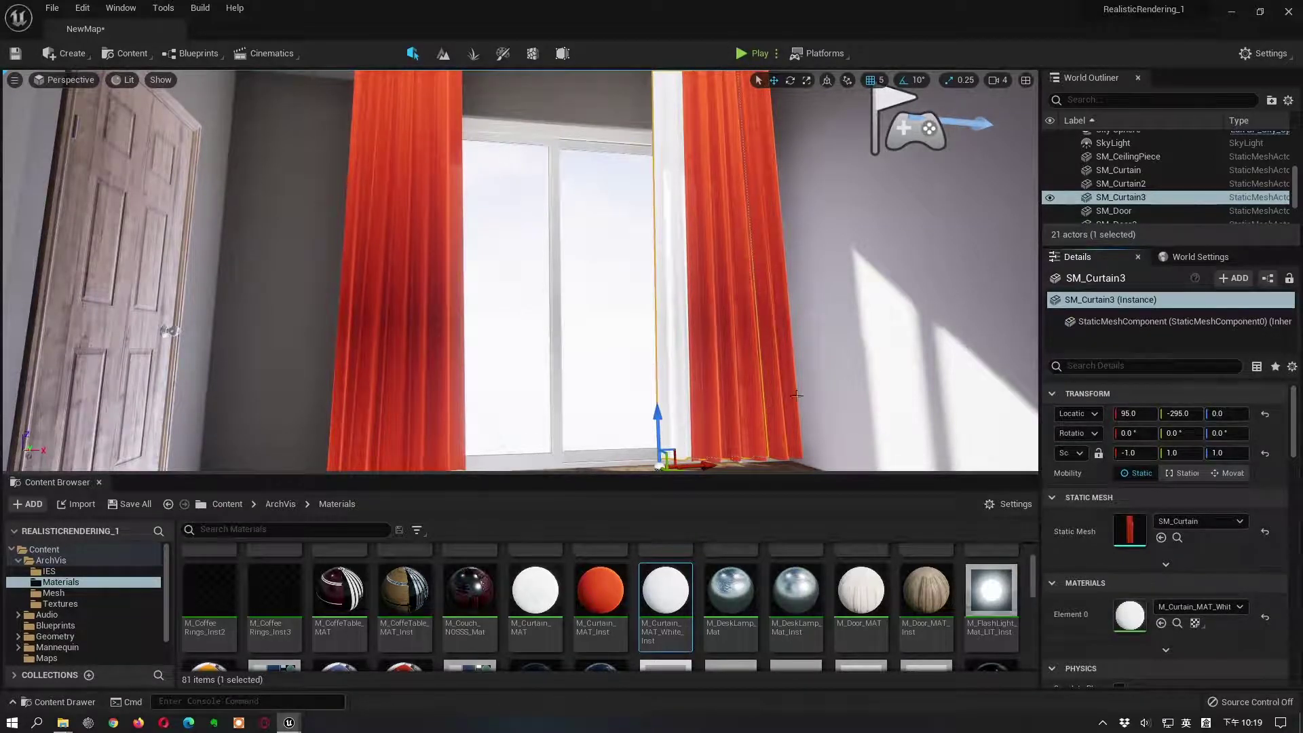
Step: Set the lighting quality to Medium and build the level's lighting only
{"action": "right_click_drag", "start_coordinate": [840, 401], "coordinate": [814, 400]}
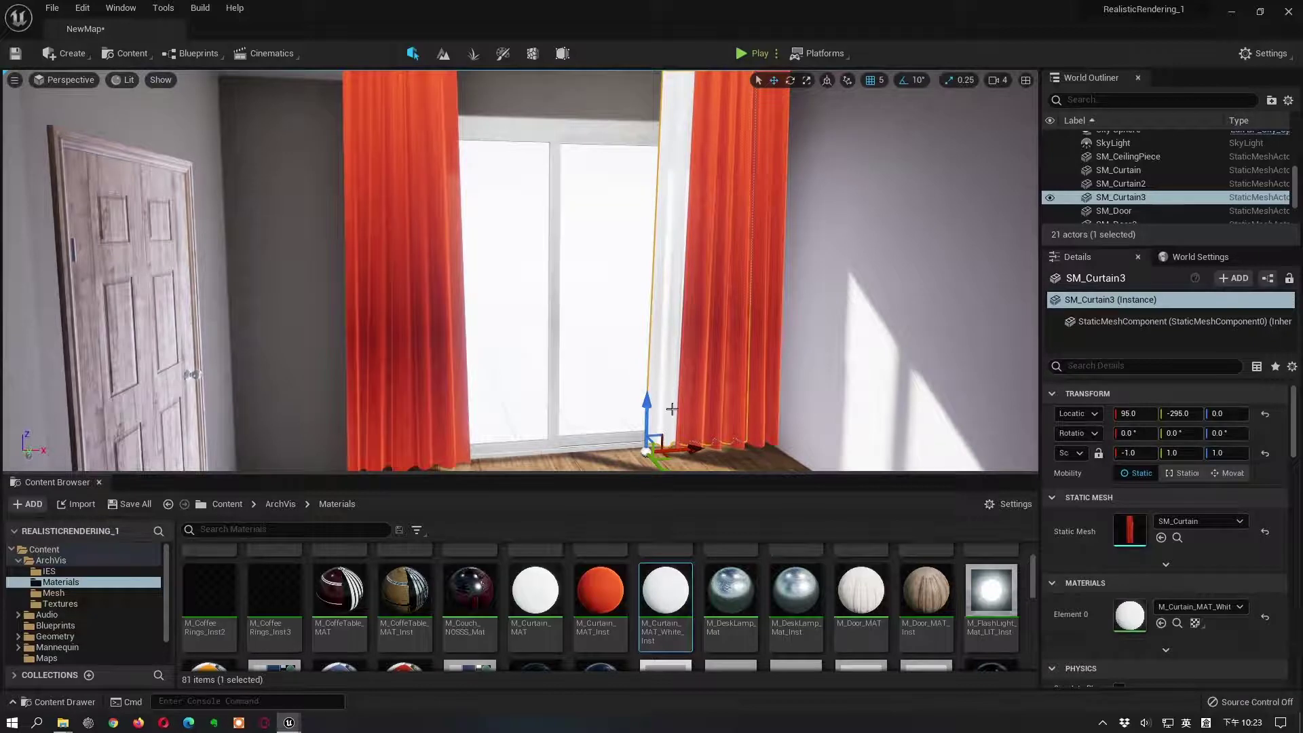
{"action": "scroll", "coordinate": [646, 406], "scroll_direction": "down", "scroll_amount": 5}
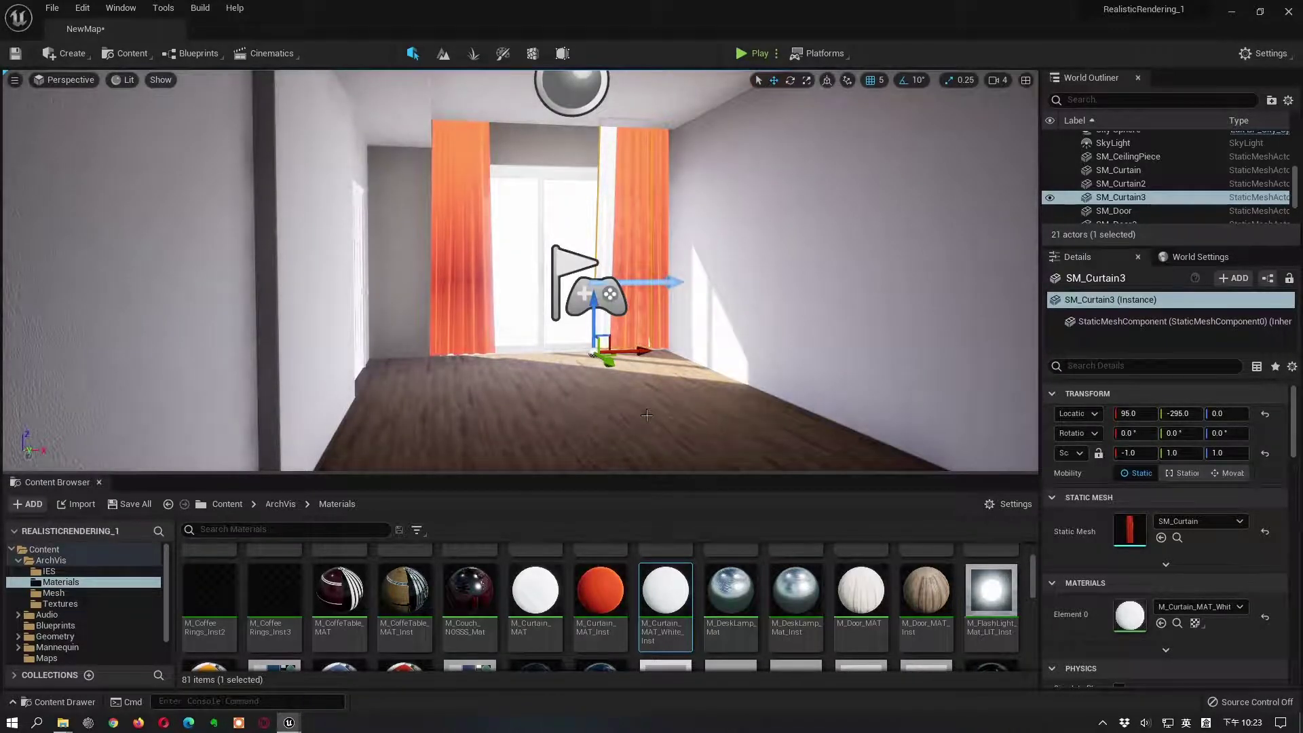
{"action": "middle_click_drag", "start_coordinate": [647, 415], "coordinate": [712, 408]}
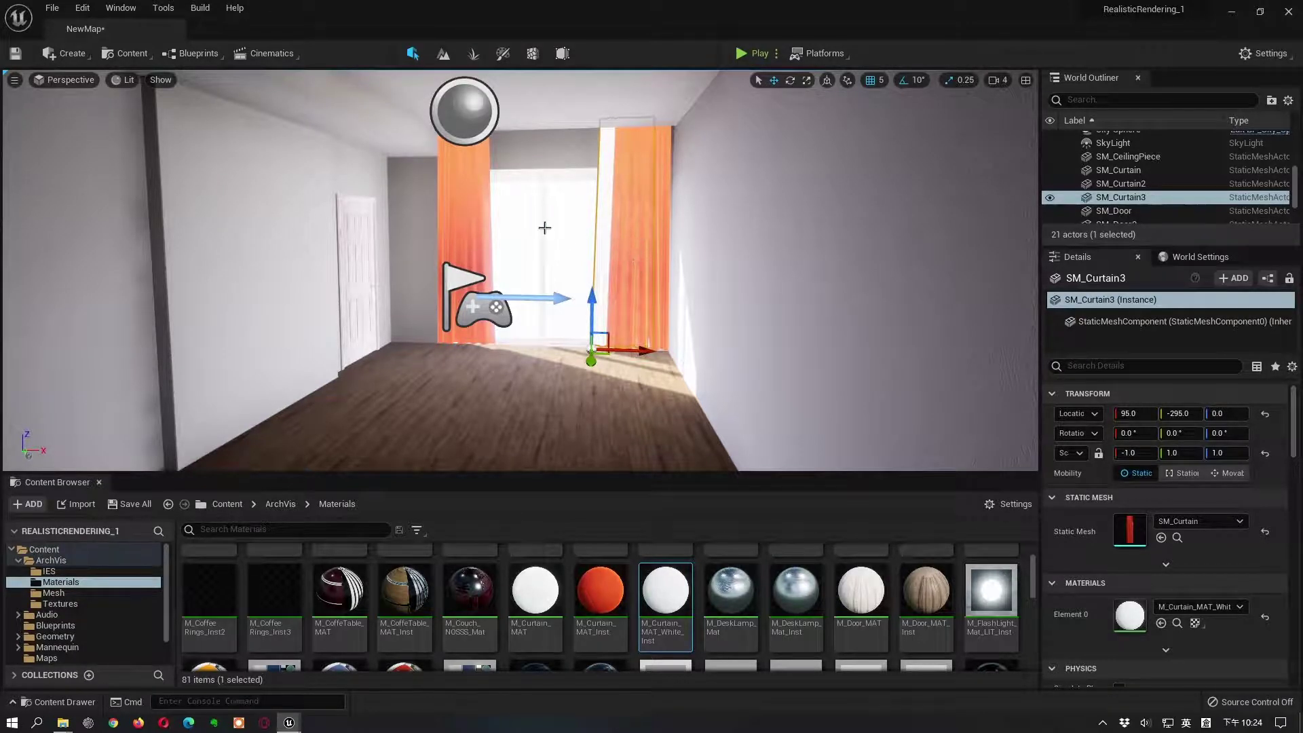
{"action": "left_click", "coordinate": [200, 8]}
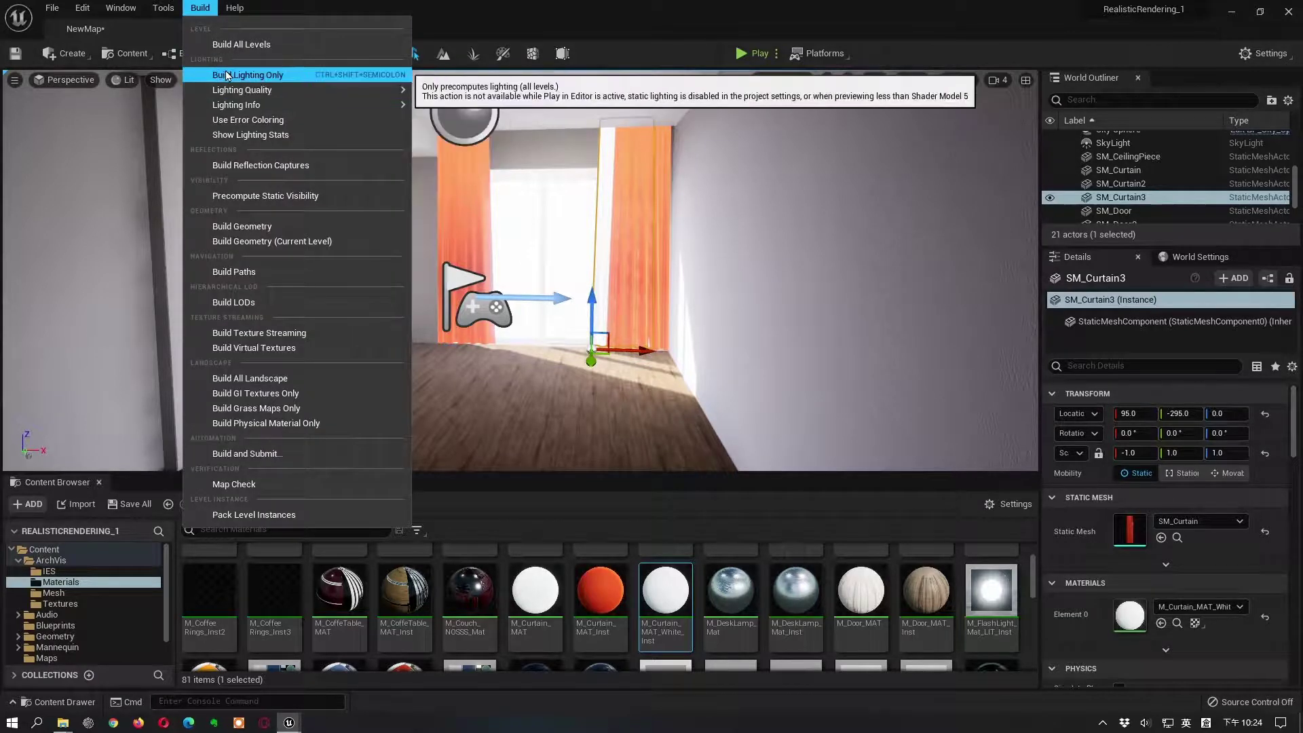
{"action": "mouse_move", "coordinate": [380, 90]}
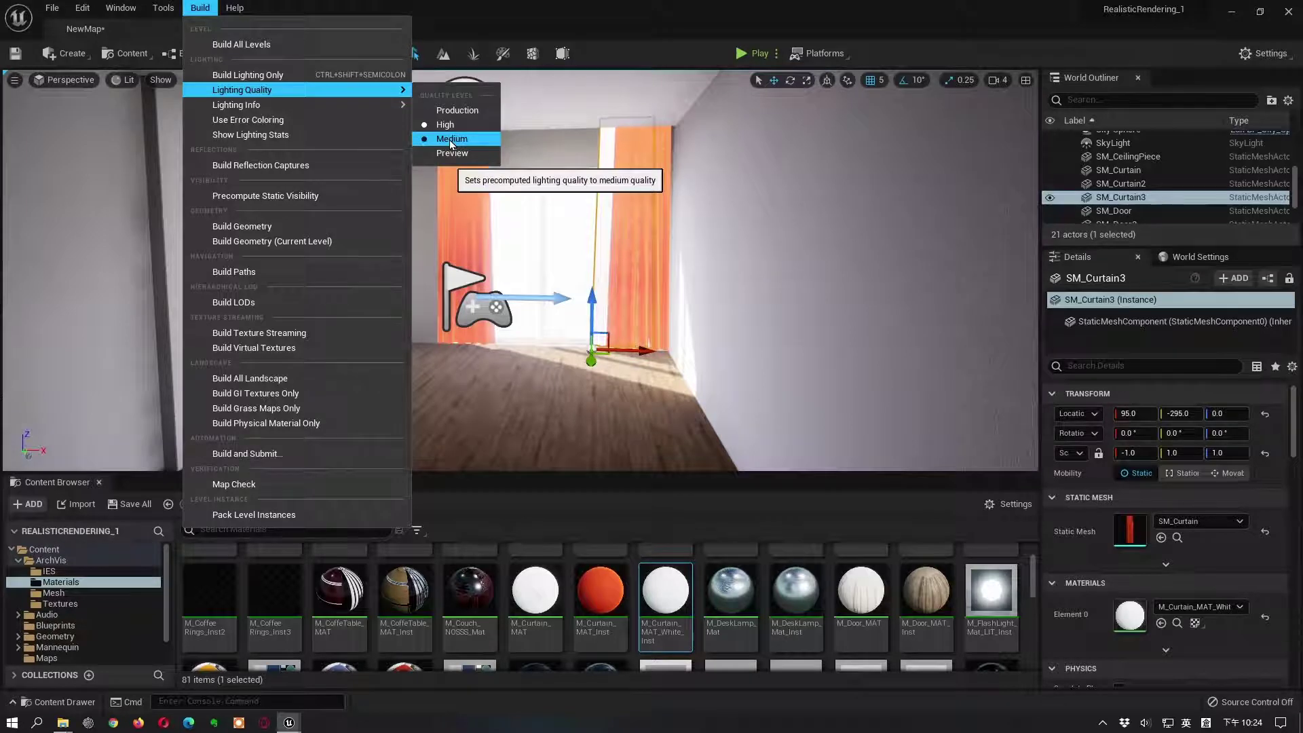
{"action": "left_click", "coordinate": [452, 140]}
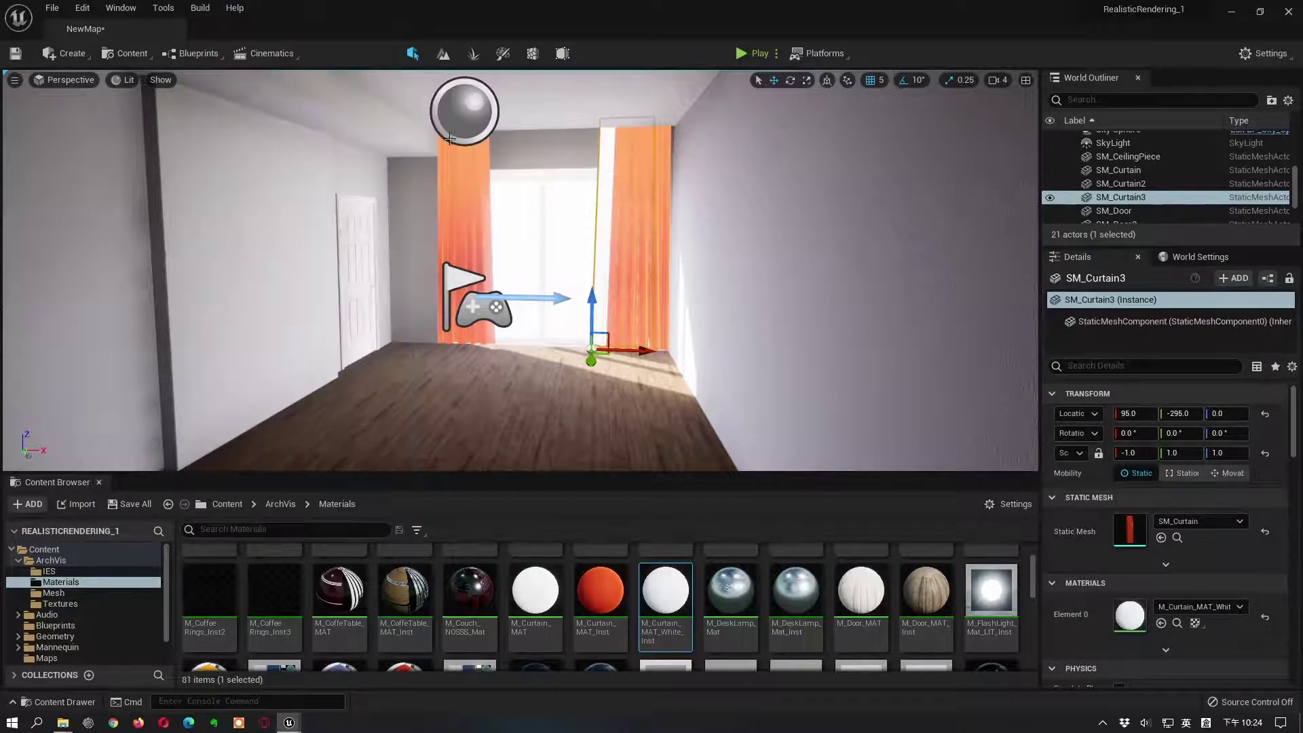
{"action": "left_click", "coordinate": [199, 8]}
{"action": "left_click", "coordinate": [222, 75]}
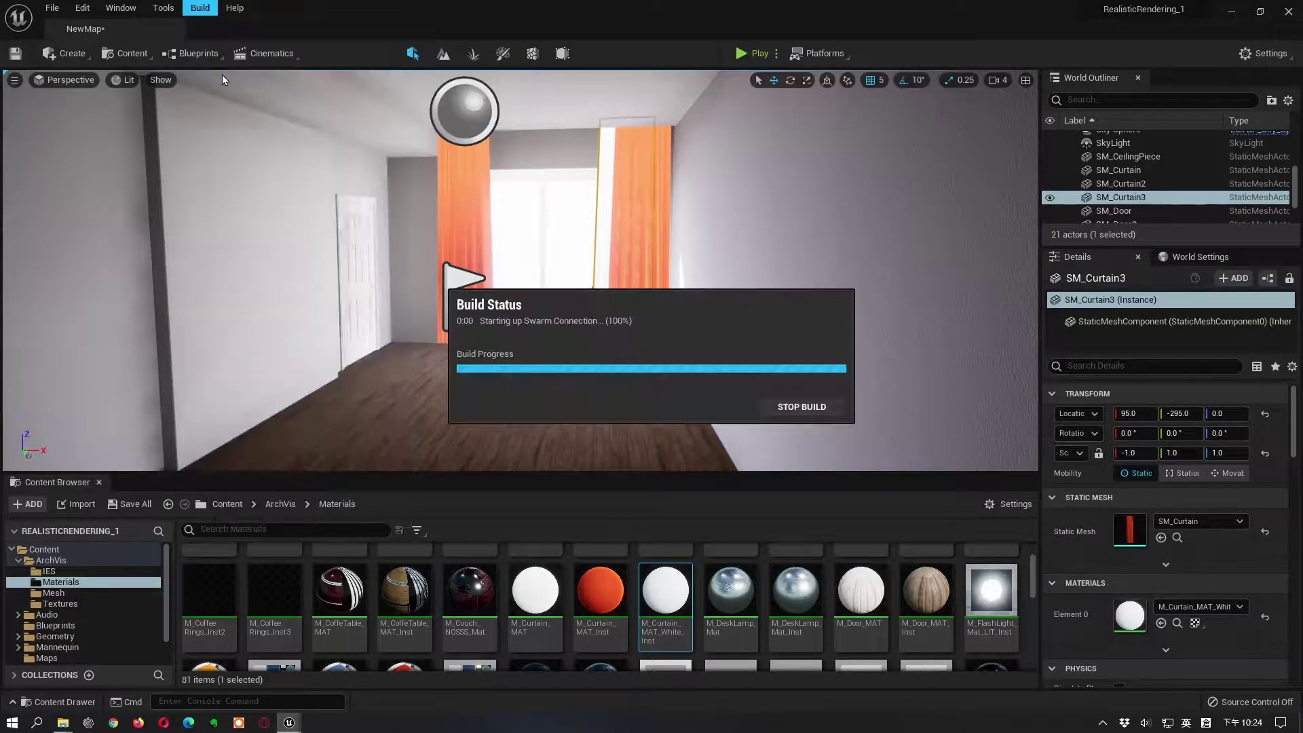